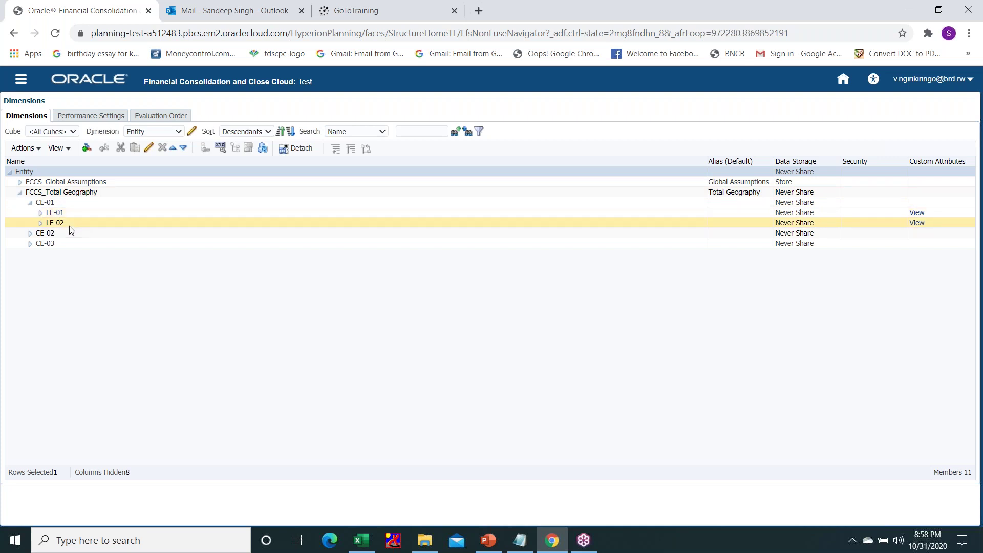
Open the application's Consolidation page to review the Manage Ownership entries for Total Geography.
{"action": "left_click", "coordinate": [844, 80]}
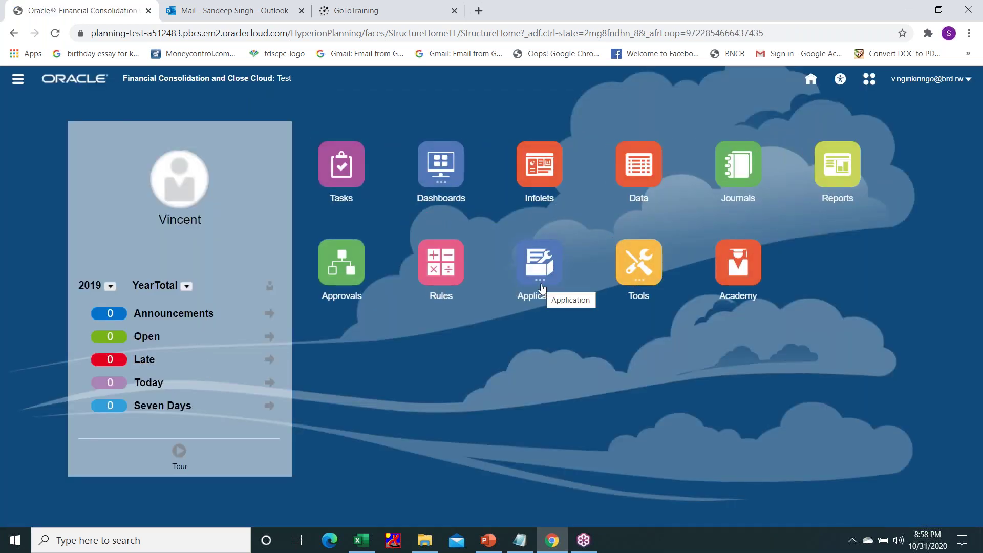
{"action": "left_click", "coordinate": [541, 276]}
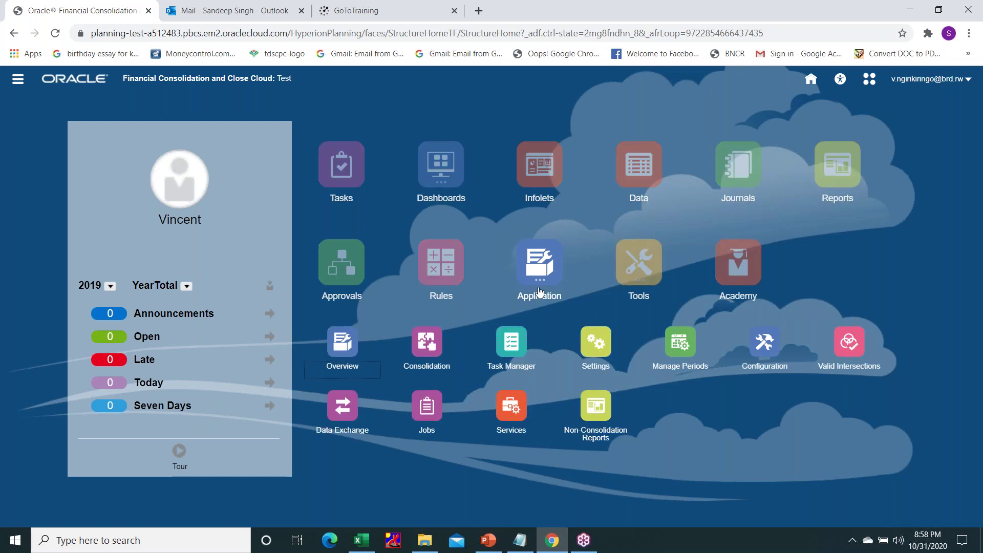
{"action": "left_click", "coordinate": [429, 343]}
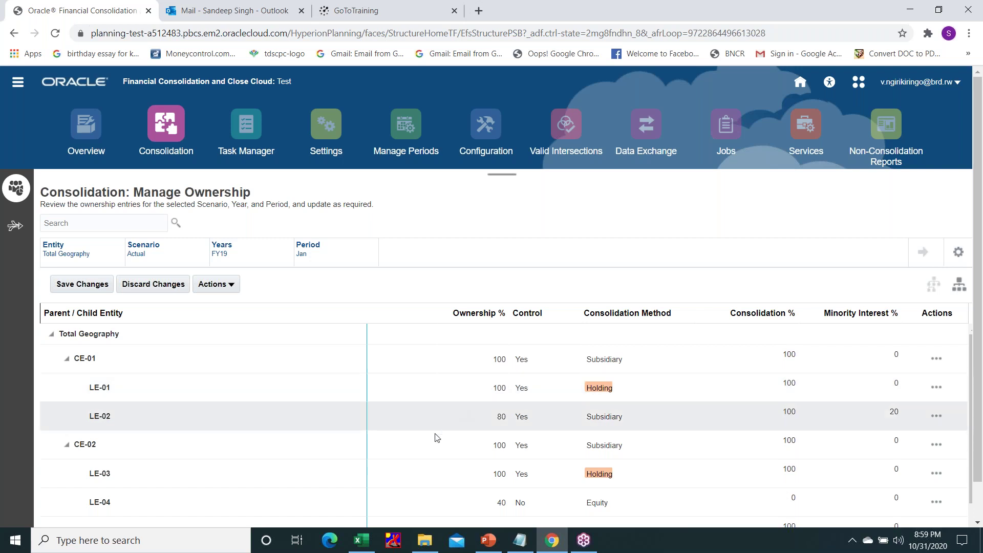
Switch to the Manage ownership smart view sheets workbook in Excel and examine the LE-01 and LE-02 entity headers on the Data Input sheet.
{"action": "mouse_move", "coordinate": [367, 544]}
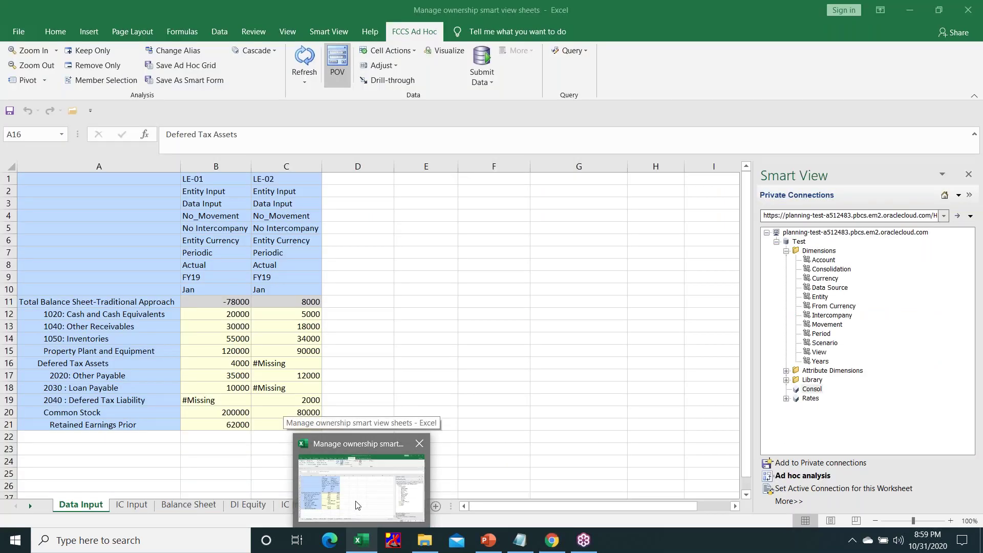
{"action": "left_click", "coordinate": [357, 505]}
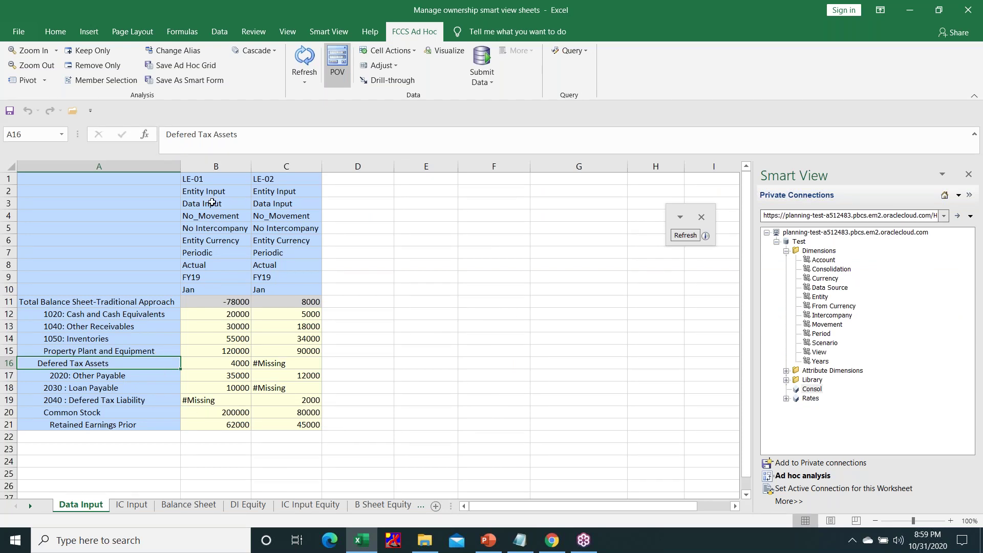
{"action": "left_click", "coordinate": [213, 182]}
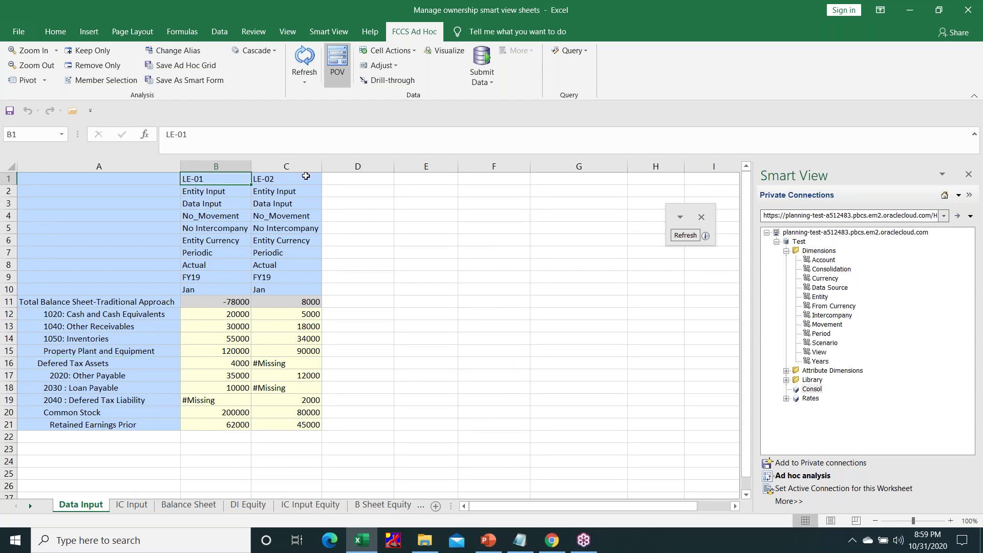
{"action": "left_click", "coordinate": [305, 177]}
{"action": "left_click", "coordinate": [224, 178]}
{"action": "left_click", "coordinate": [285, 181]}
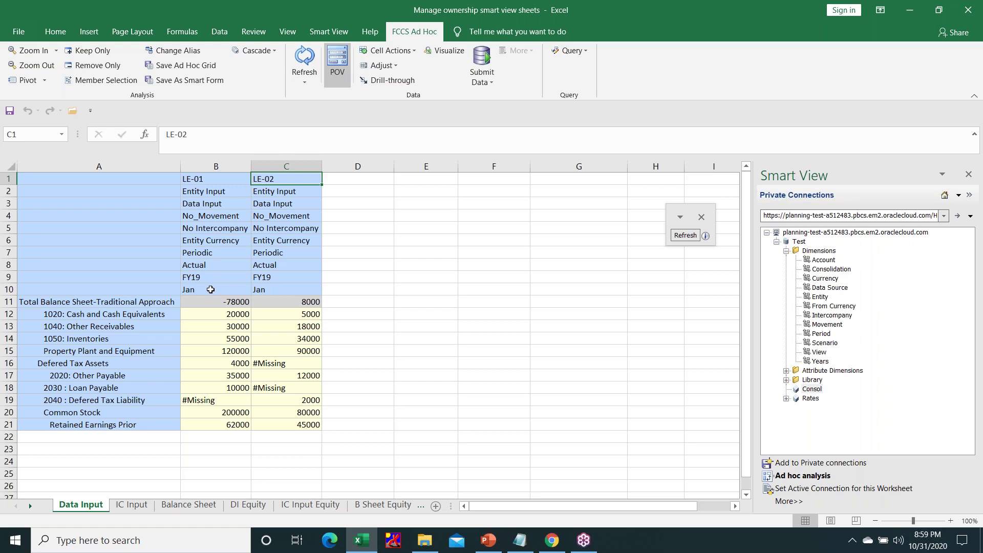
Examine the LE-01 column's dimension members from the period in row 10 up to Entity Input in row 2.
{"action": "left_click", "coordinate": [210, 290]}
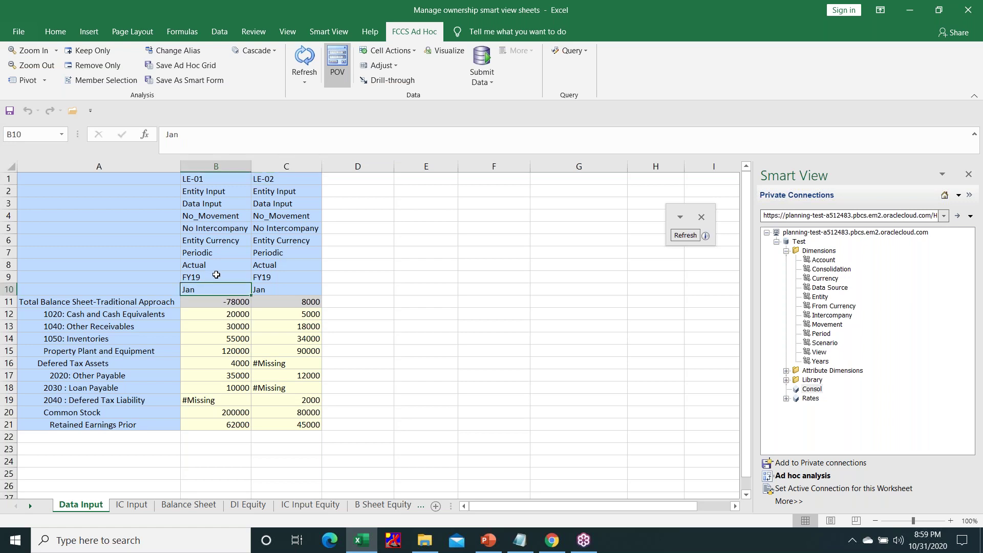
{"action": "left_click", "coordinate": [216, 275]}
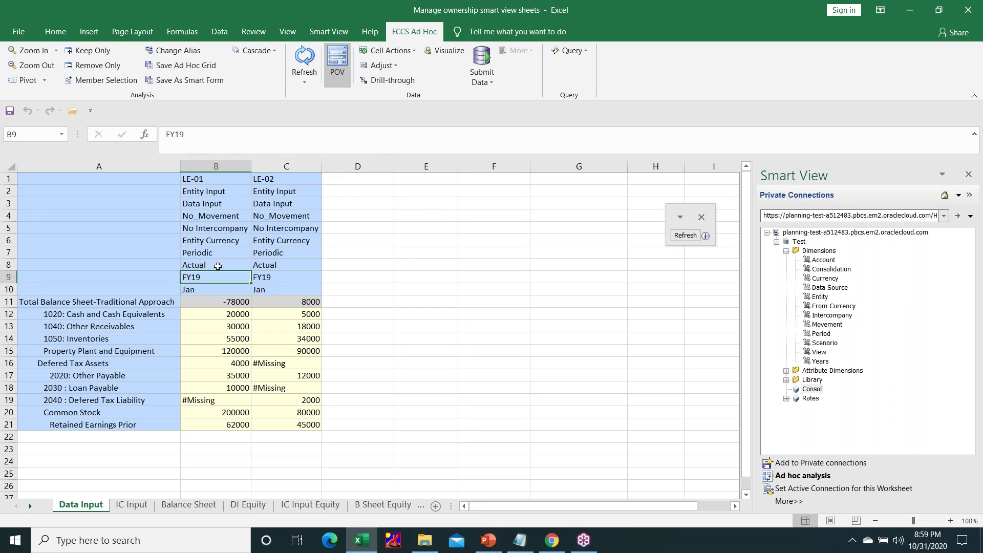
{"action": "left_click", "coordinate": [218, 266]}
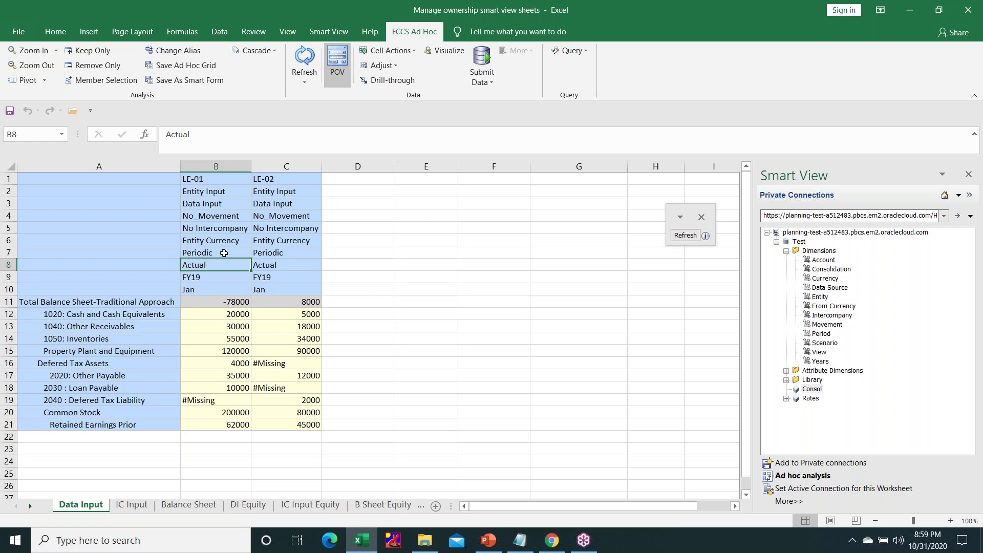
{"action": "left_click", "coordinate": [223, 253]}
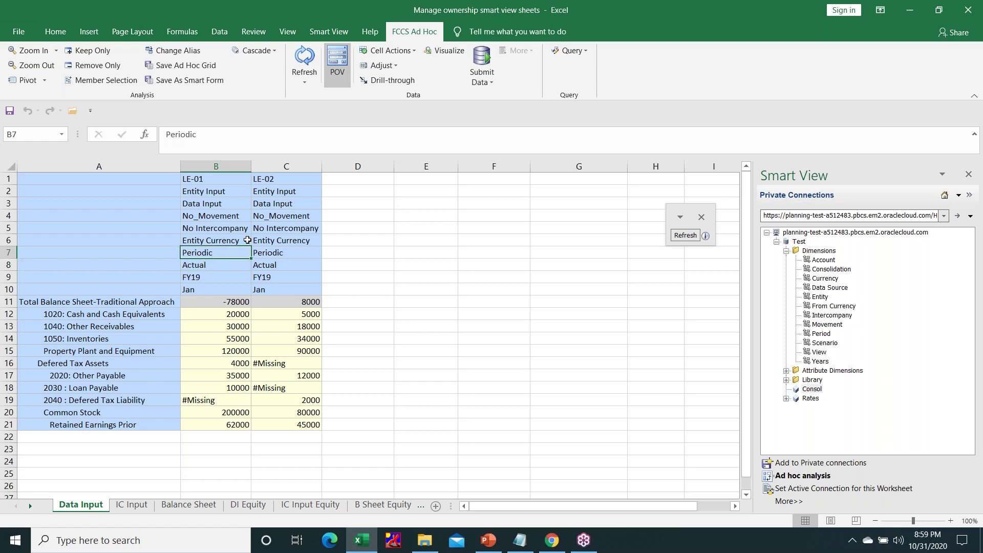
{"action": "left_click", "coordinate": [247, 241]}
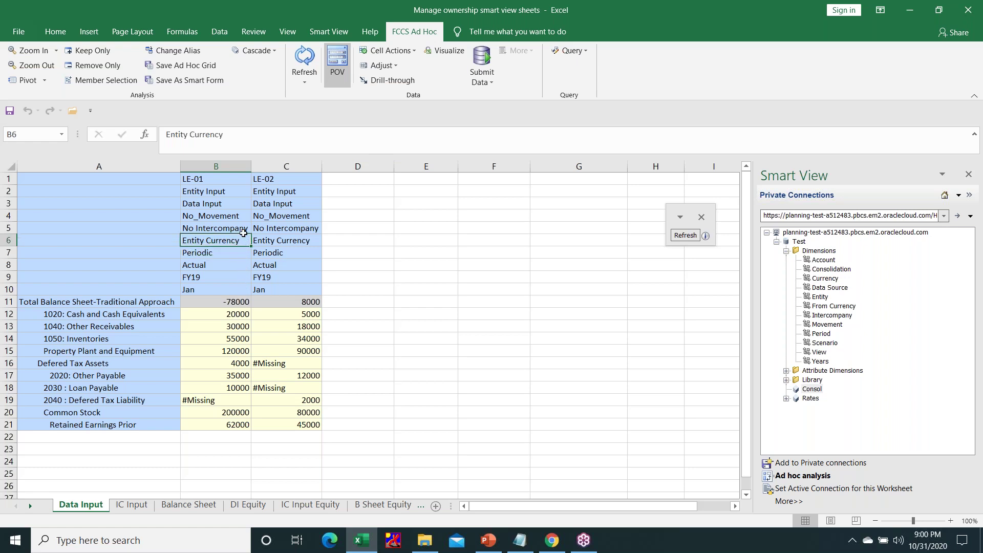
{"action": "left_click", "coordinate": [239, 228]}
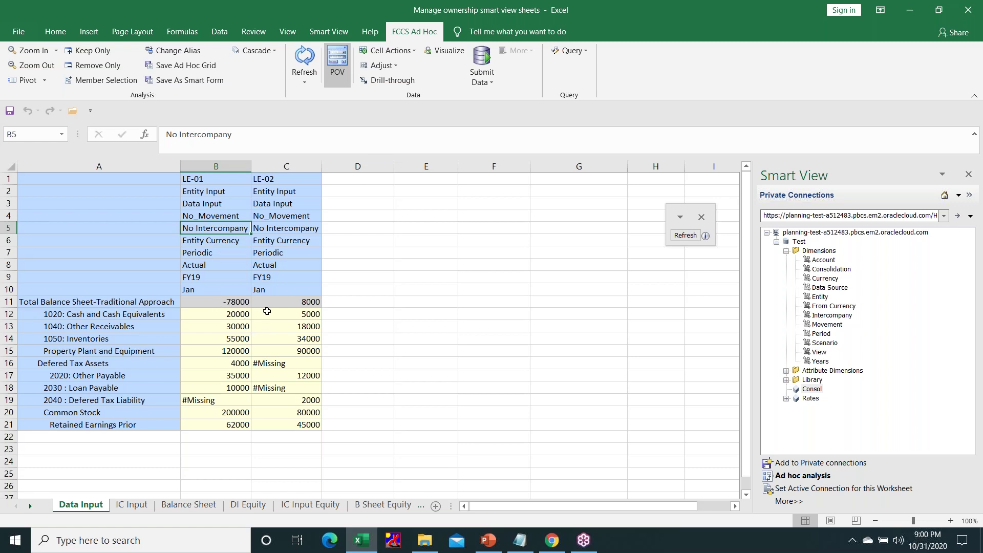
{"action": "left_click", "coordinate": [239, 218]}
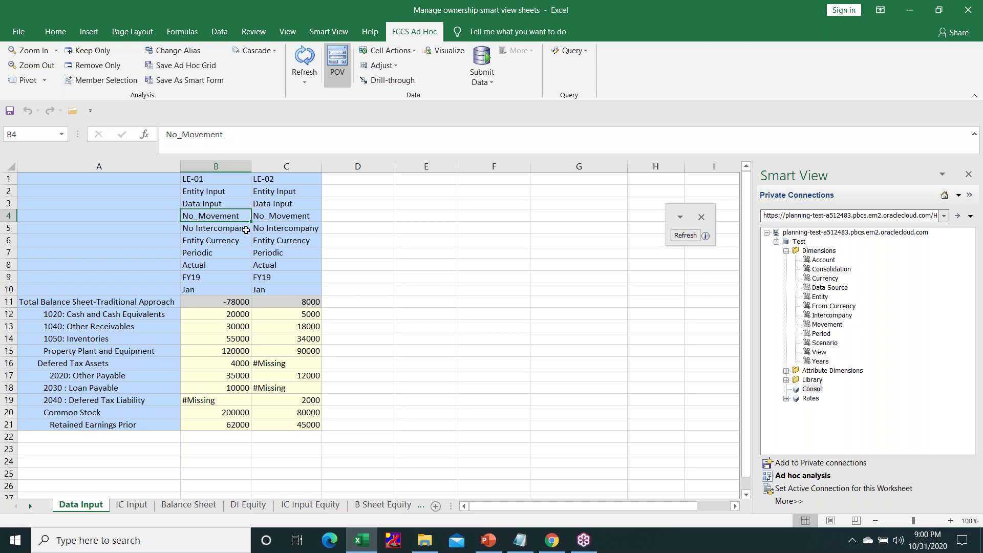
{"action": "left_click", "coordinate": [222, 203]}
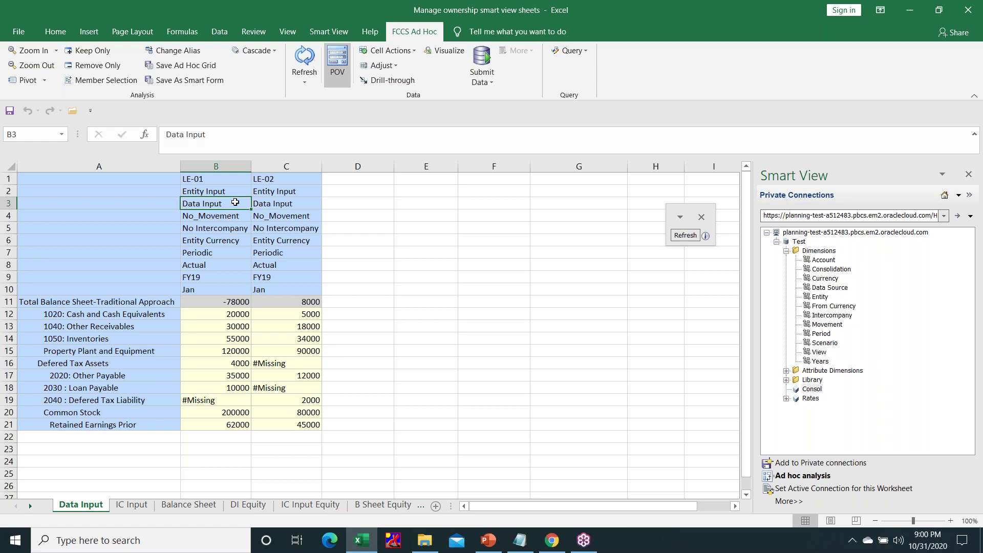
{"action": "left_click", "coordinate": [235, 192]}
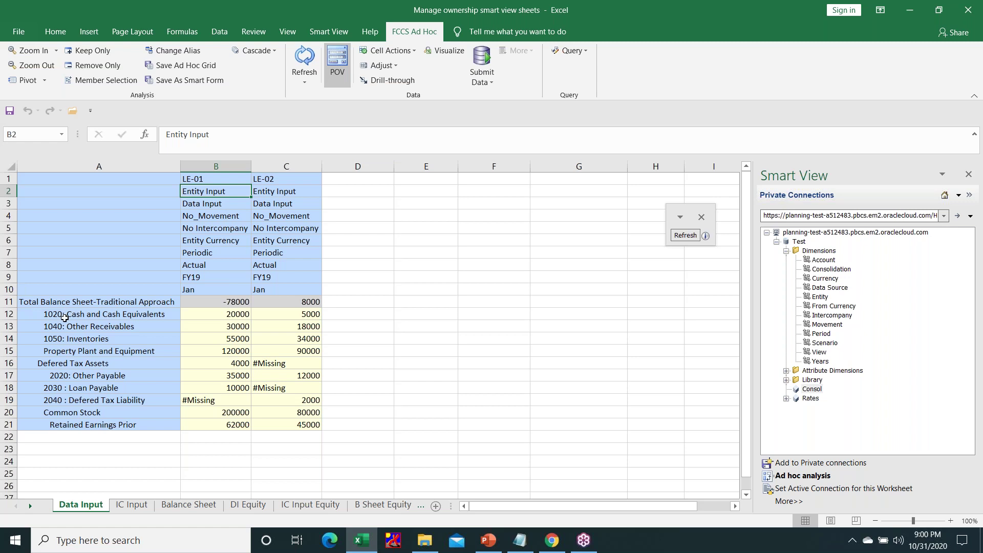
Compare the Data Input account rows and amounts with the LE-01 and LE-02 trial balance on slide 7 of the PowerPoint presentation.
{"action": "left_click", "coordinate": [65, 317]}
{"action": "left_click", "coordinate": [63, 329]}
{"action": "left_click", "coordinate": [69, 341]}
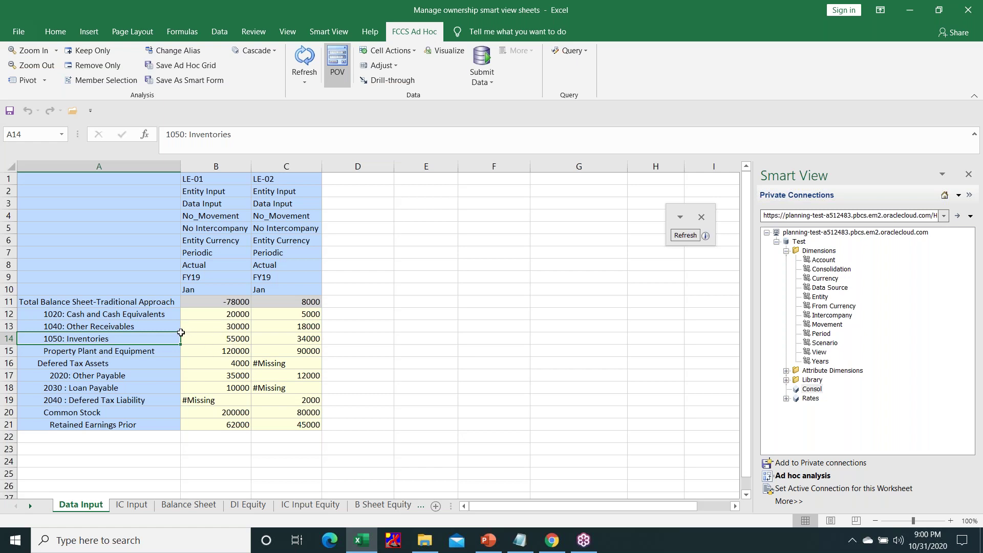
{"action": "key", "text": "alt+Tab"}
{"action": "key", "text": "alt+Tab"}
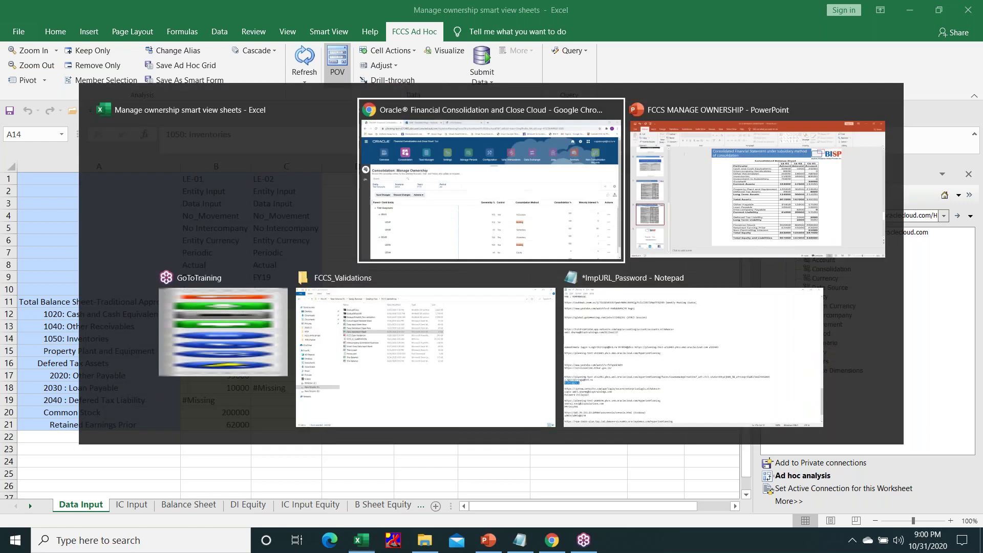
{"action": "left_click", "coordinate": [99, 279]}
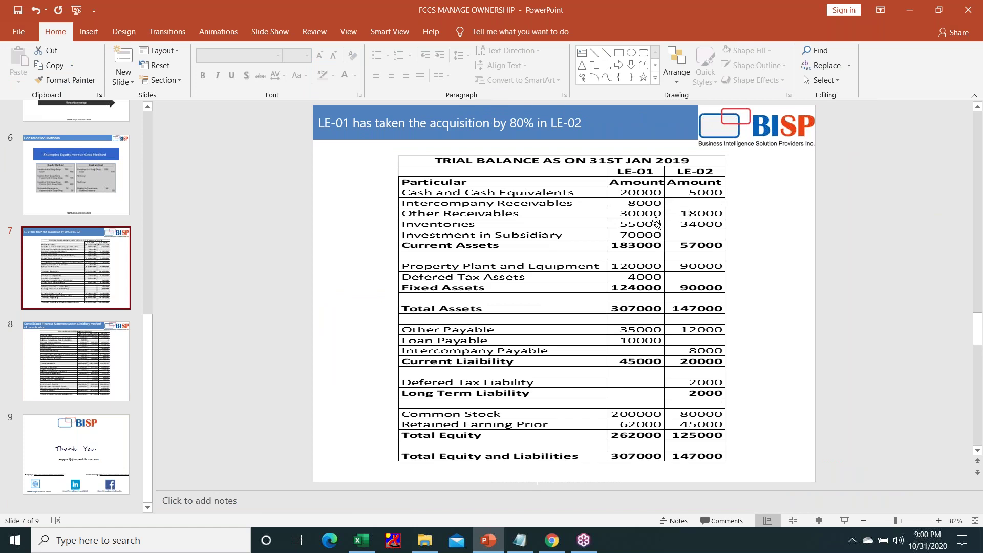
{"action": "key", "text": "alt+Tab"}
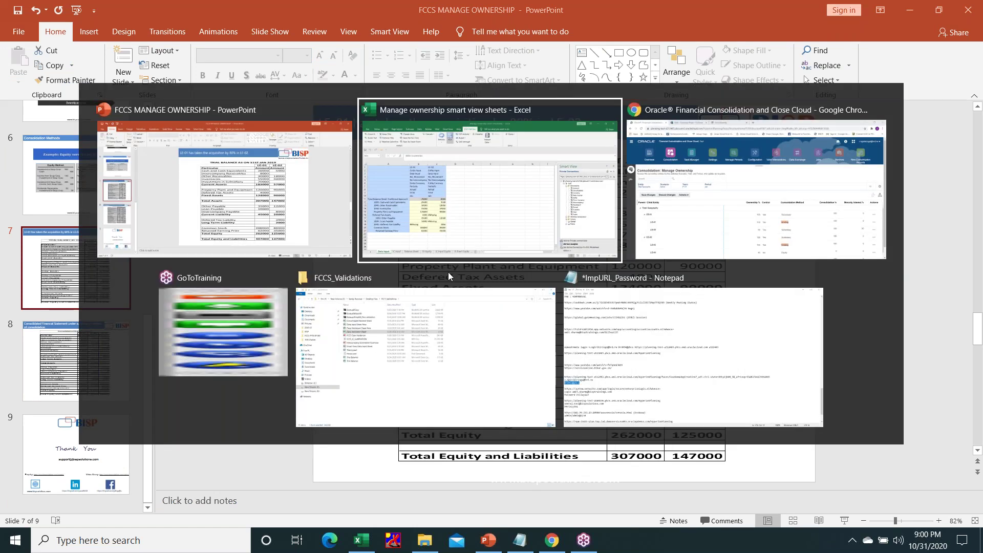
{"action": "key", "text": "Up"}
{"action": "key", "text": "Right"}
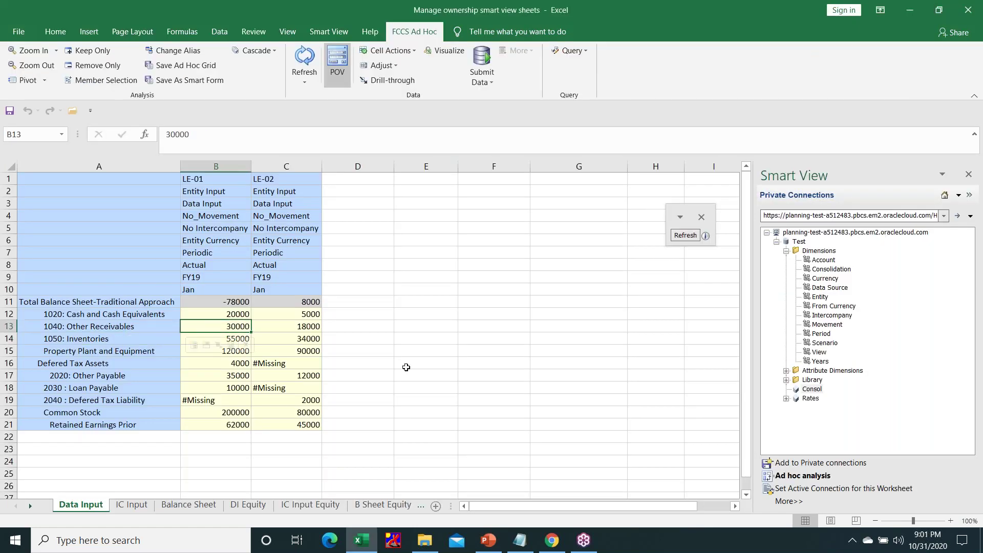
{"action": "key", "text": "alt+Tab"}
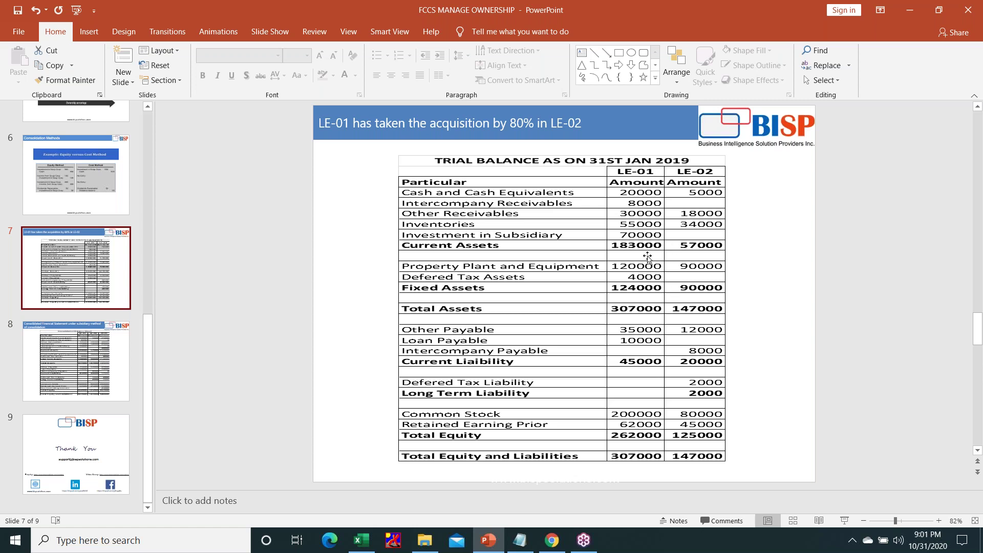
{"action": "key", "text": "alt+Tab"}
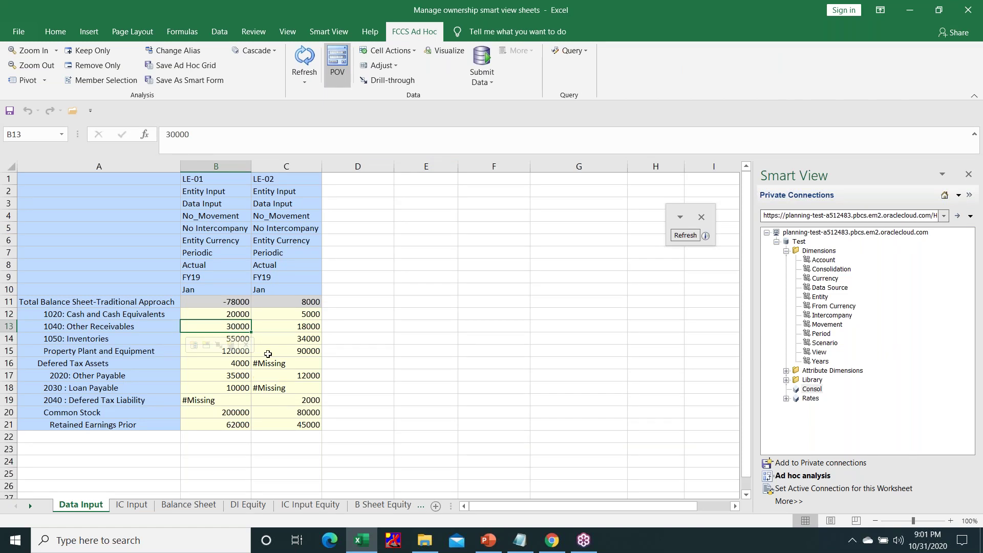
Examine the LE-01 account amounts in B12:B21 and the Total Balance Sheet-Traditional Approach amount in B11.
{"action": "left_click", "coordinate": [187, 422]}
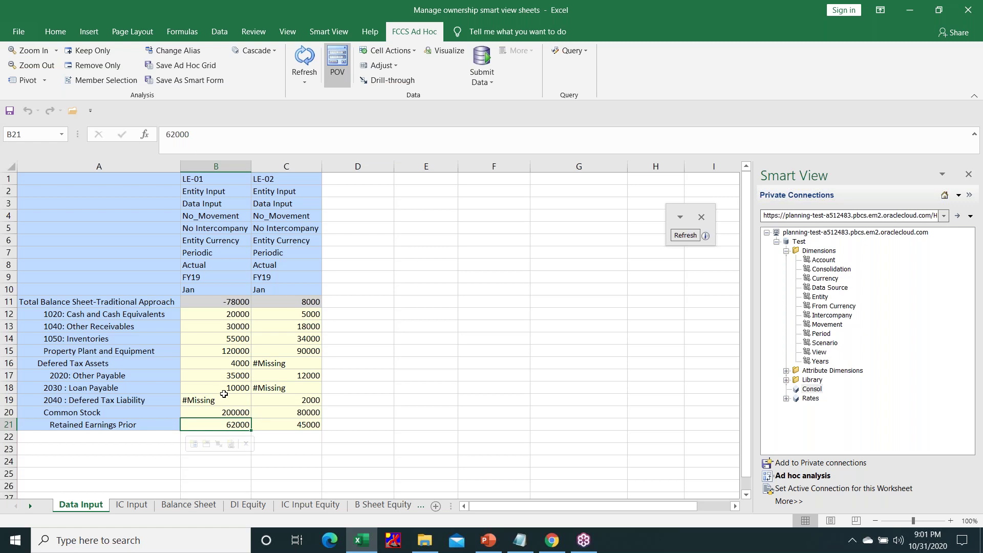
{"action": "left_click", "coordinate": [243, 376]}
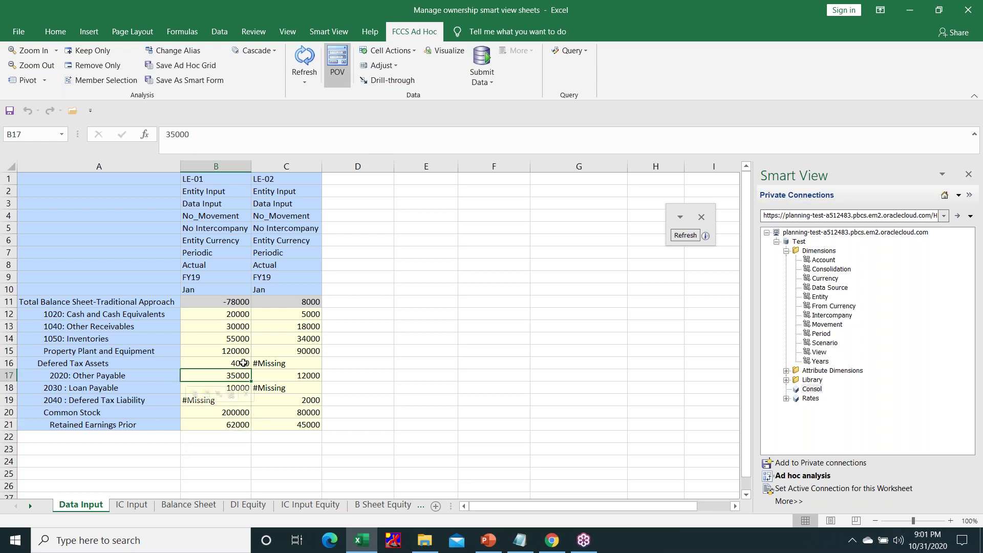
{"action": "left_click", "coordinate": [243, 362]}
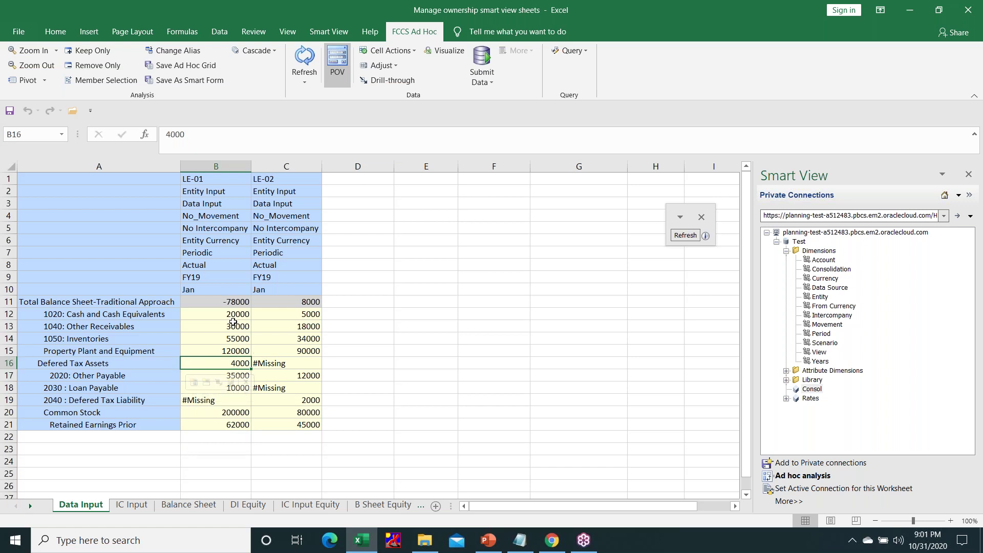
{"action": "left_click_drag", "start_coordinate": [238, 313], "coordinate": [244, 424]}
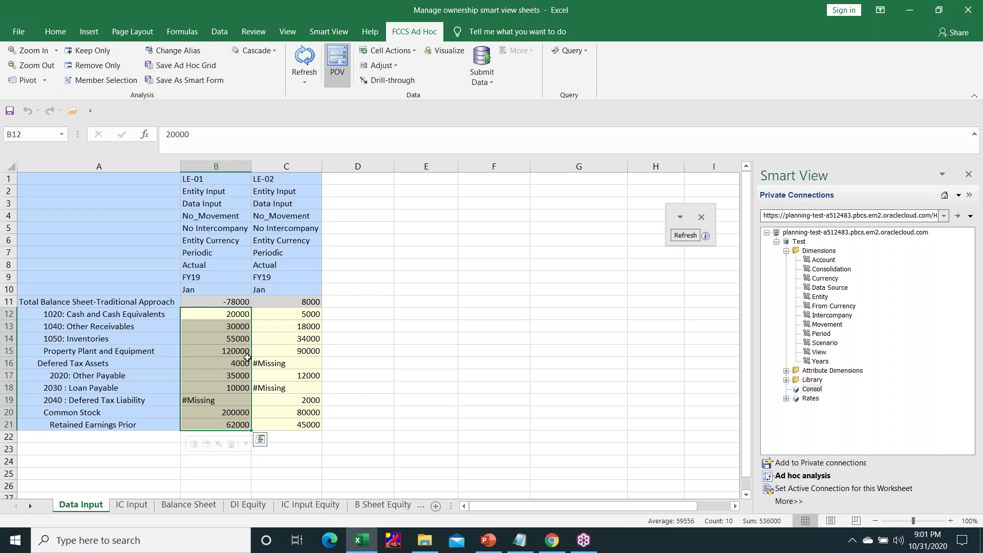
{"action": "left_click", "coordinate": [239, 302]}
Enter 0 in cells D11 and E11 as the expected Total Balance Sheet amounts for LE-01 and LE-02.
{"action": "left_click", "coordinate": [381, 303]}
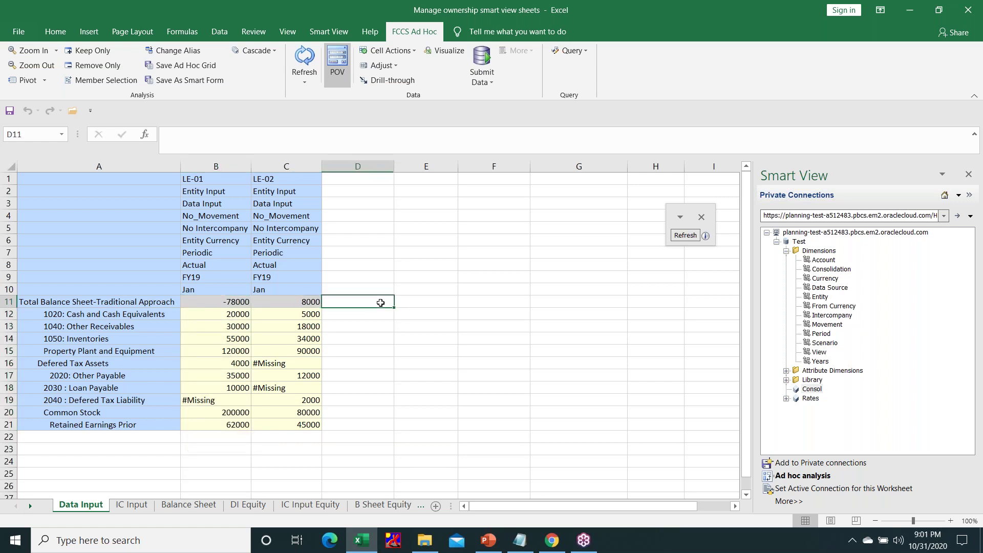
{"action": "type", "text": "0"}
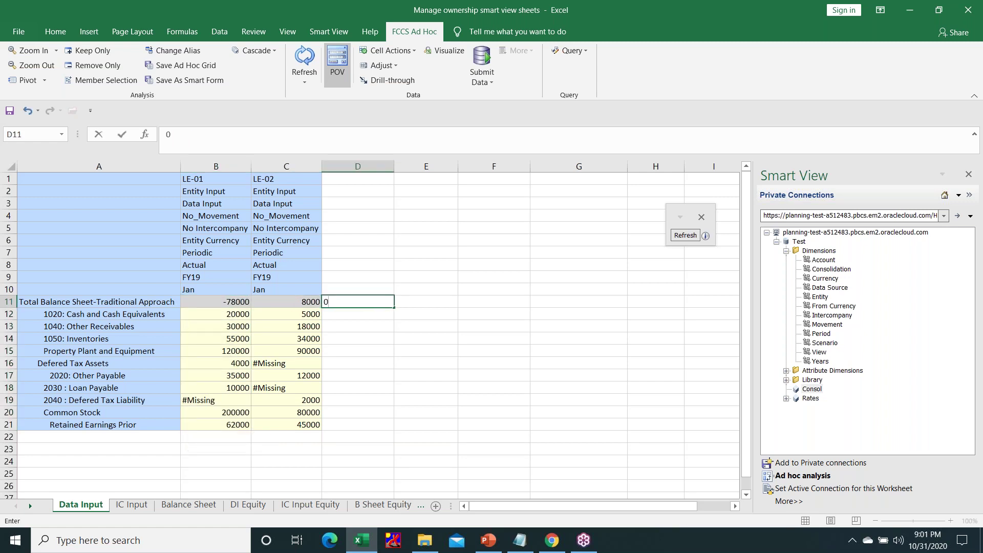
{"action": "key", "text": "Return"}
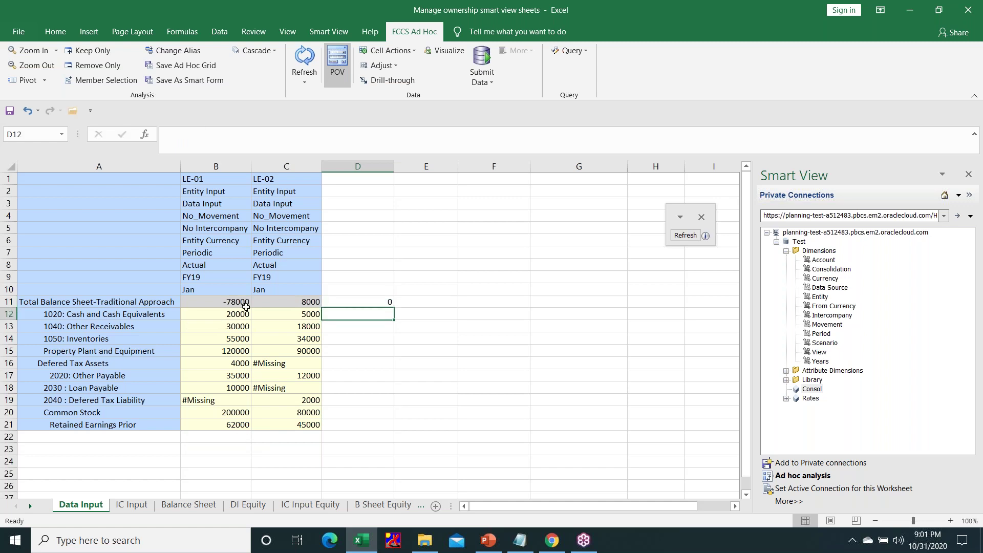
{"action": "left_click", "coordinate": [243, 303]}
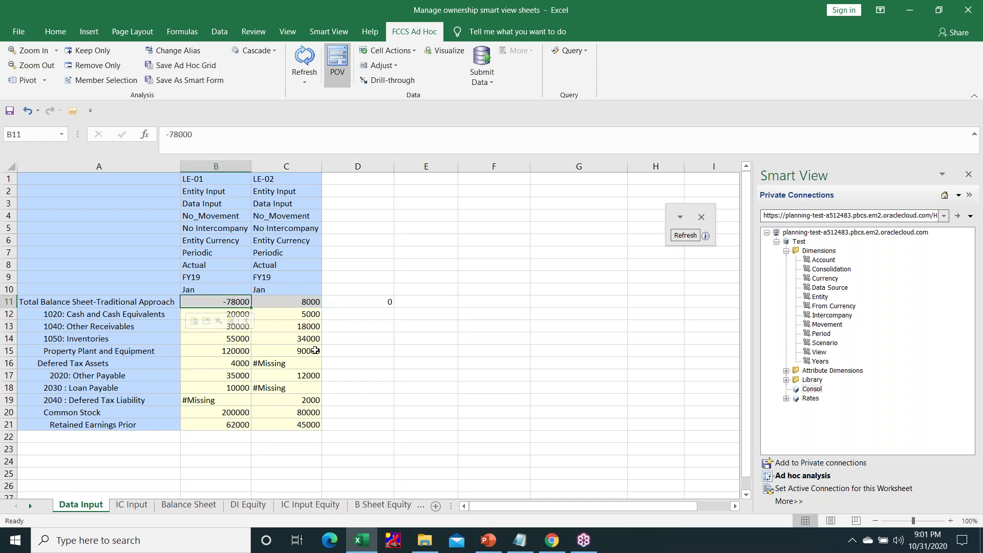
{"action": "left_click", "coordinate": [302, 303]}
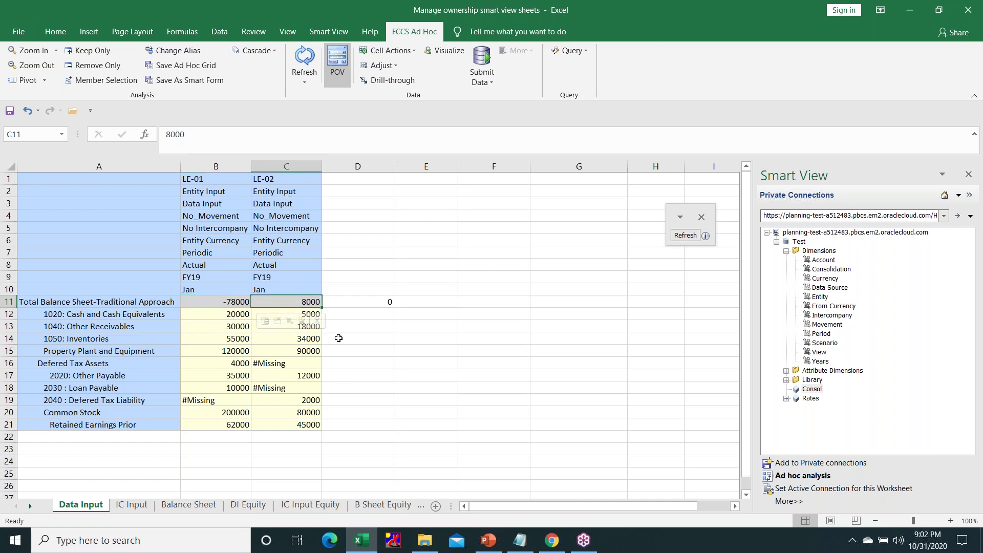
{"action": "left_click", "coordinate": [423, 297]}
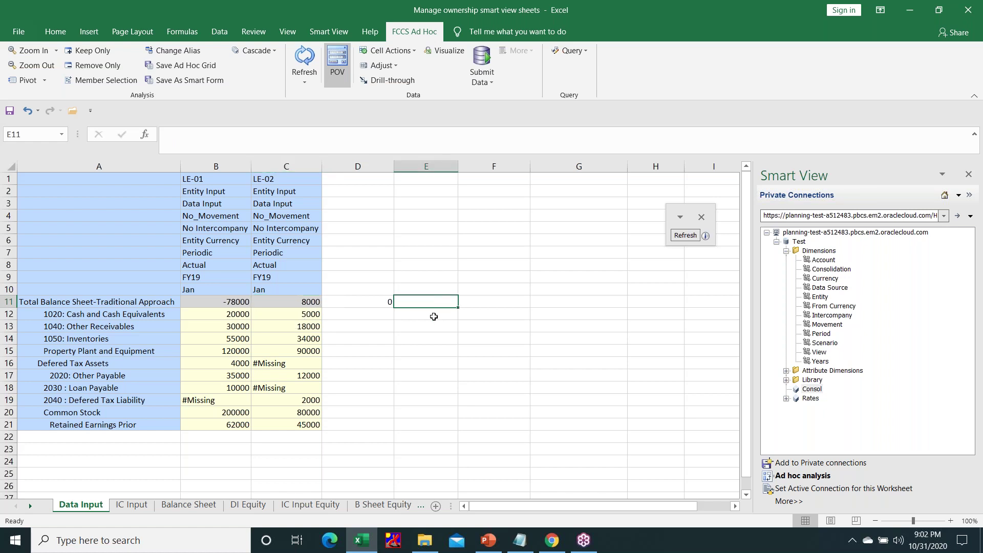
{"action": "type", "text": "0"}
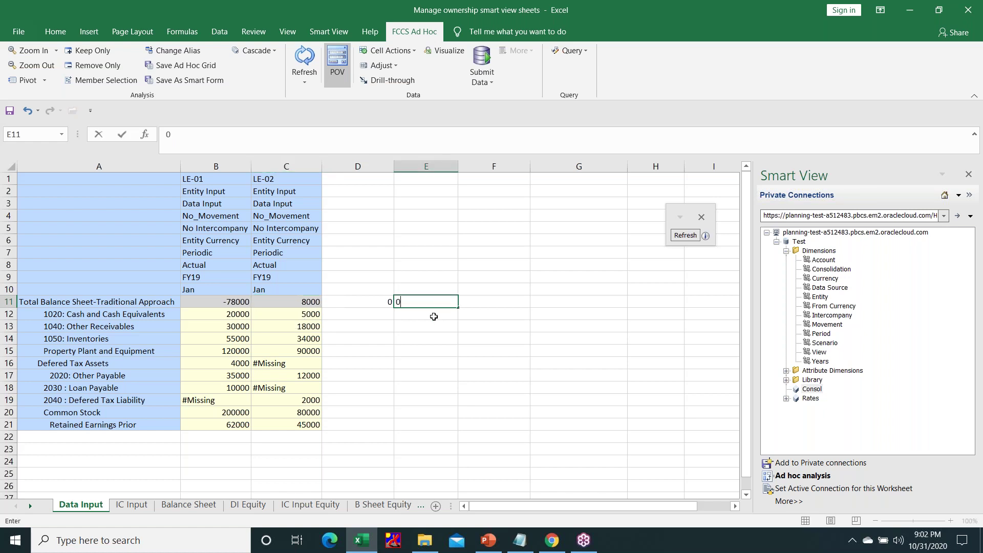
{"action": "key", "text": "ctrl+Return"}
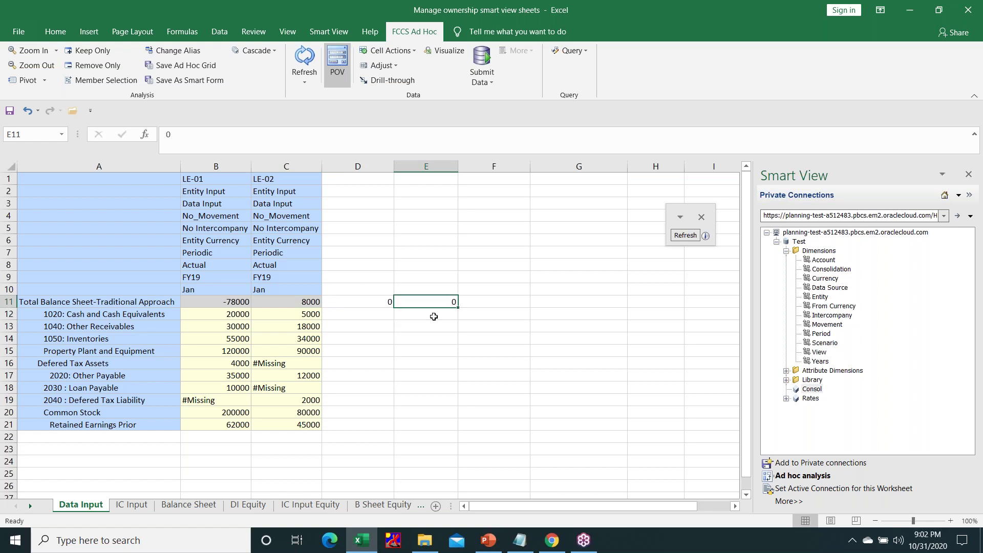
Examine the Total Balance Sheet-Traditional Approach amounts for LE-01 and LE-02 in B11 and C11 against the expected zeros.
{"action": "key", "text": "Left"}
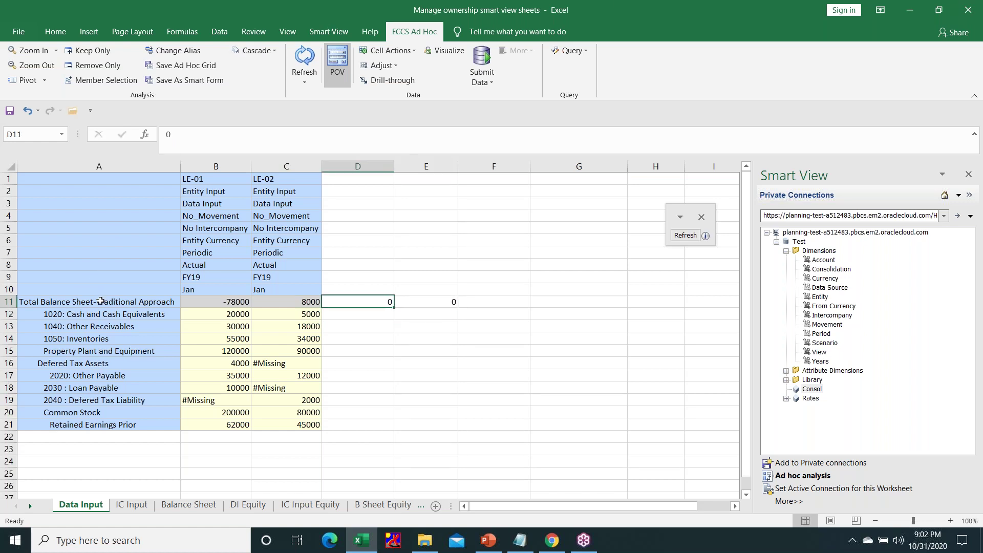
{"action": "left_click", "coordinate": [115, 306]}
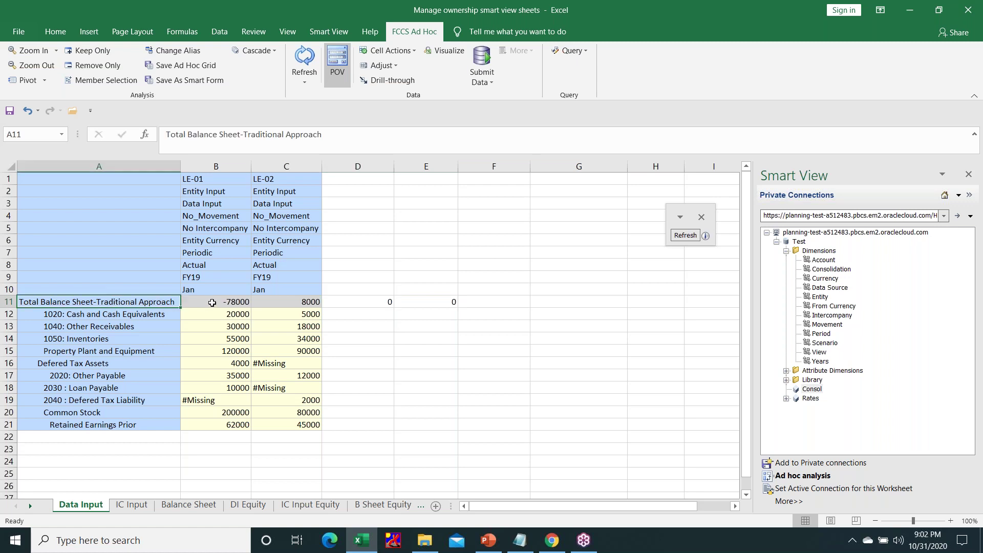
{"action": "left_click", "coordinate": [232, 303]}
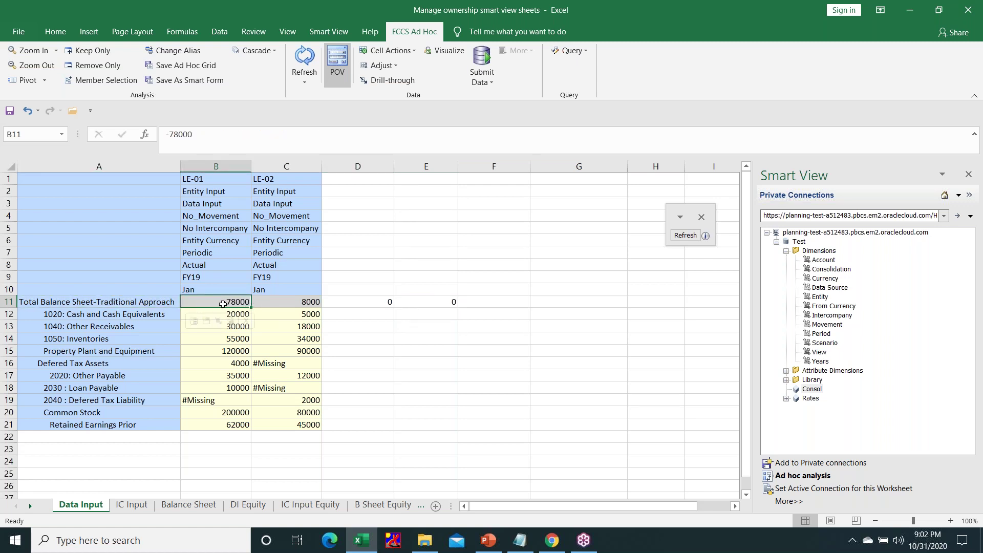
{"action": "left_click", "coordinate": [296, 302]}
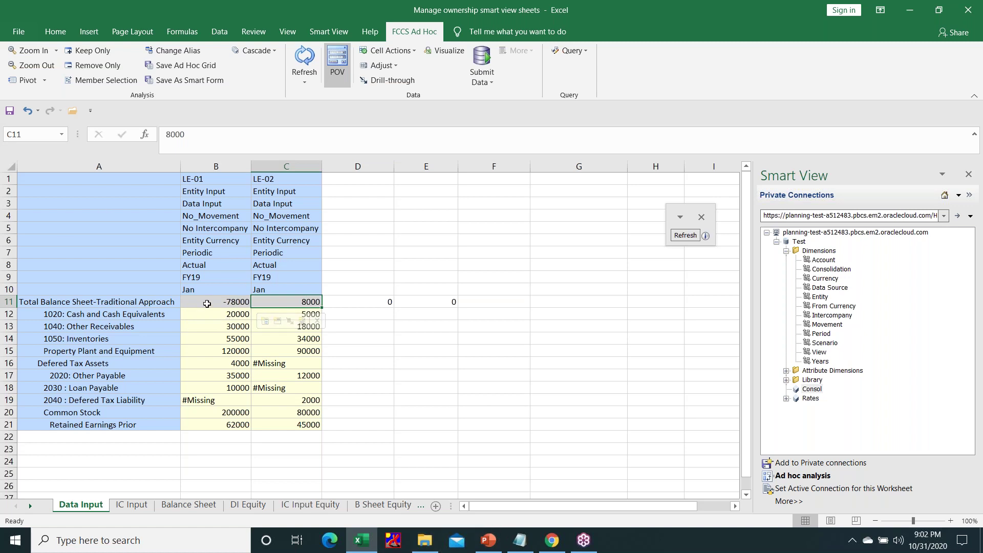
{"action": "left_click", "coordinate": [228, 303]}
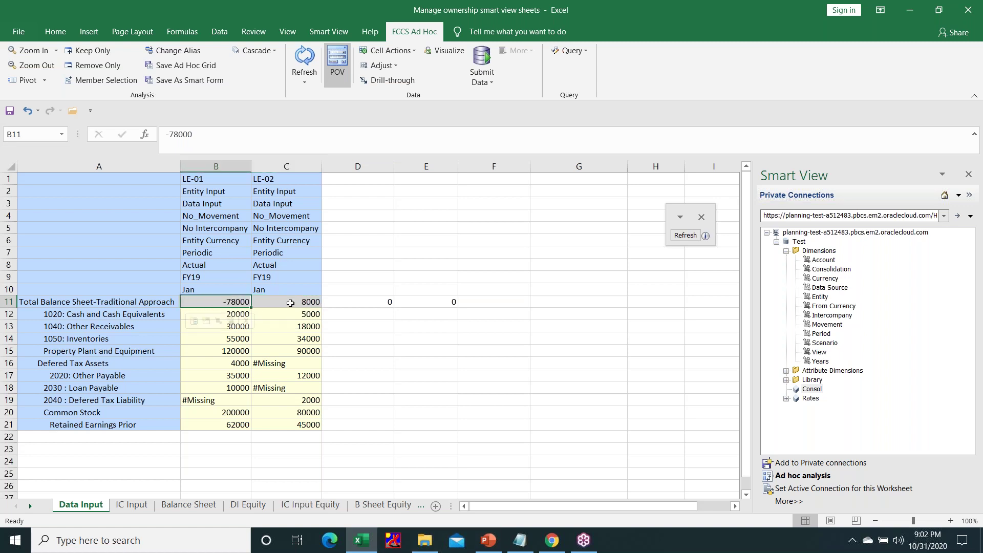
{"action": "left_click", "coordinate": [292, 303]}
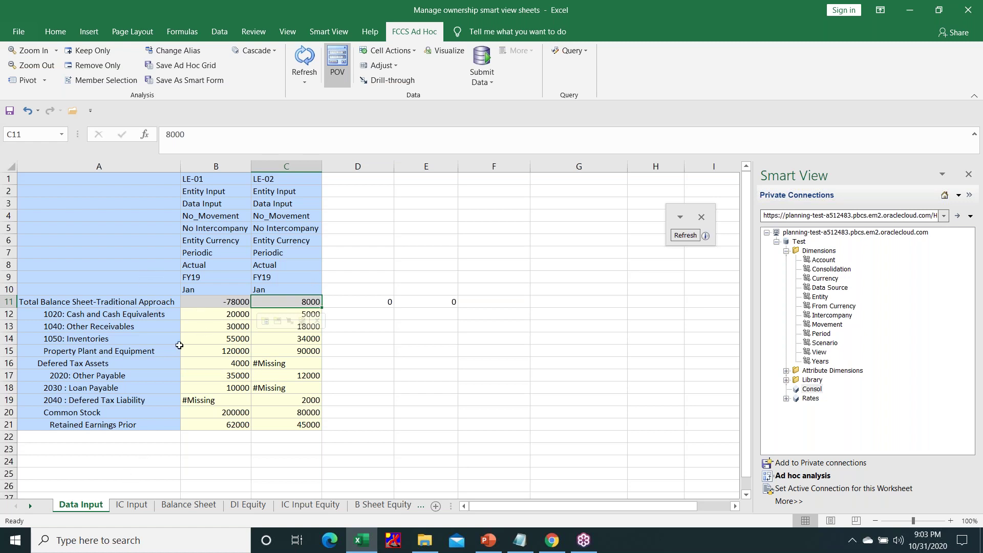
On the IC Input sheet, examine the intercompany partner members in row 5 for the LE-01 and LE-02 columns.
{"action": "left_click", "coordinate": [128, 505]}
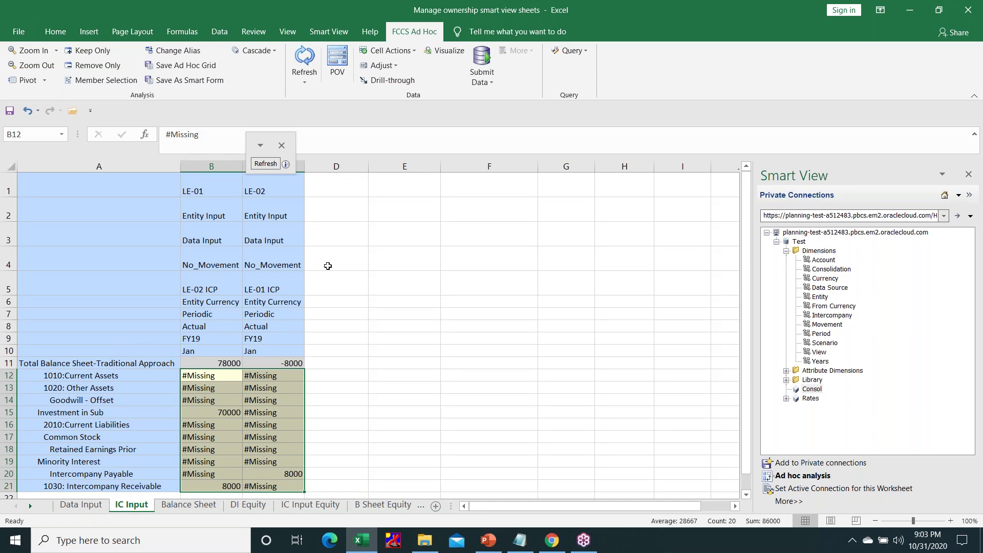
{"action": "left_click", "coordinate": [218, 289]}
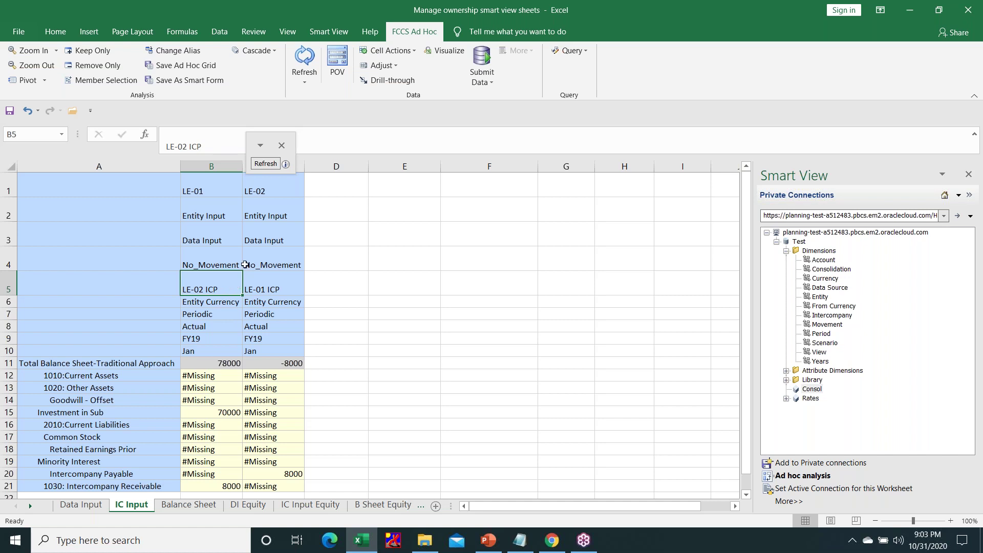
{"action": "left_click", "coordinate": [266, 193]}
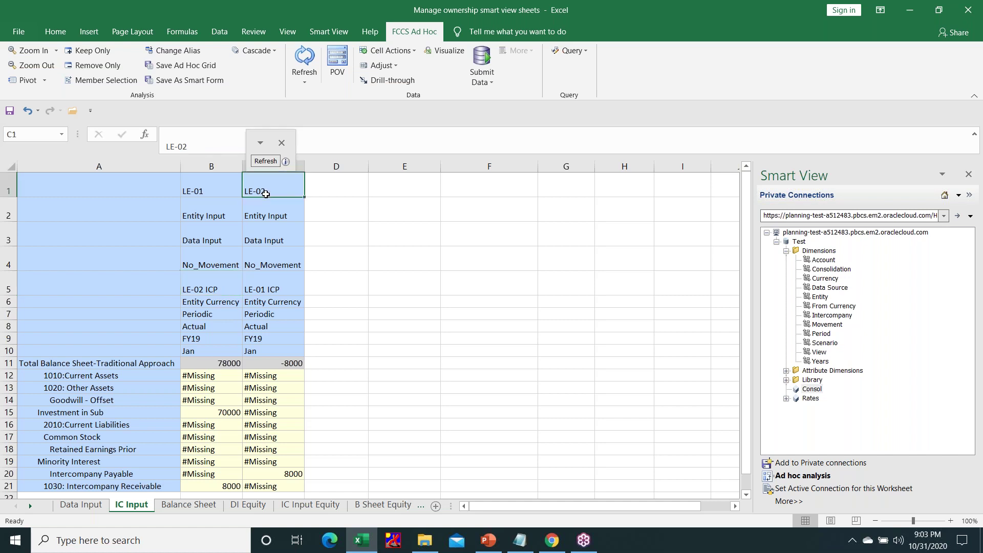
{"action": "left_click", "coordinate": [280, 290]}
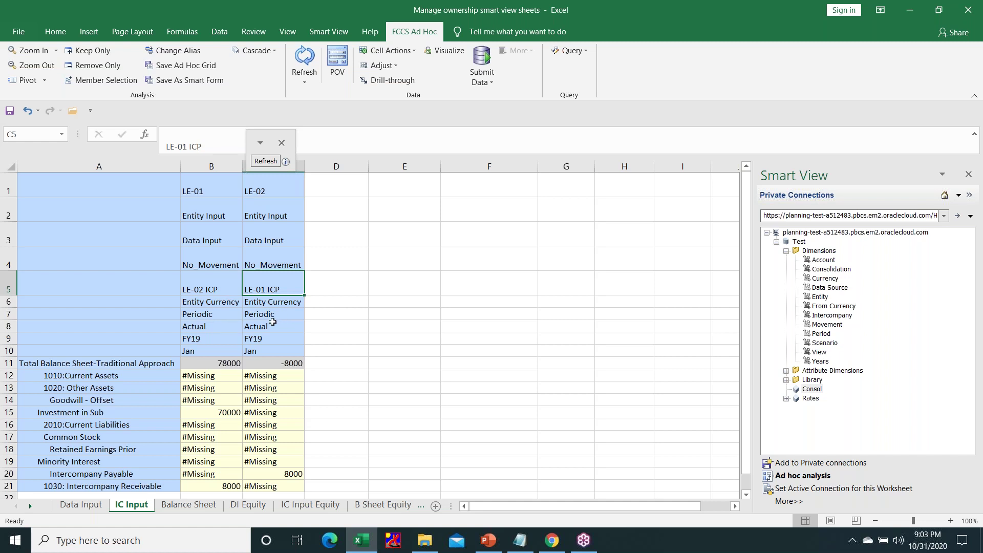
Examine the Investment in Sub, Intercompany Payable and 1030: Intercompany Receivable amounts together with their intercompany partners in row 5.
{"action": "left_click", "coordinate": [218, 413]}
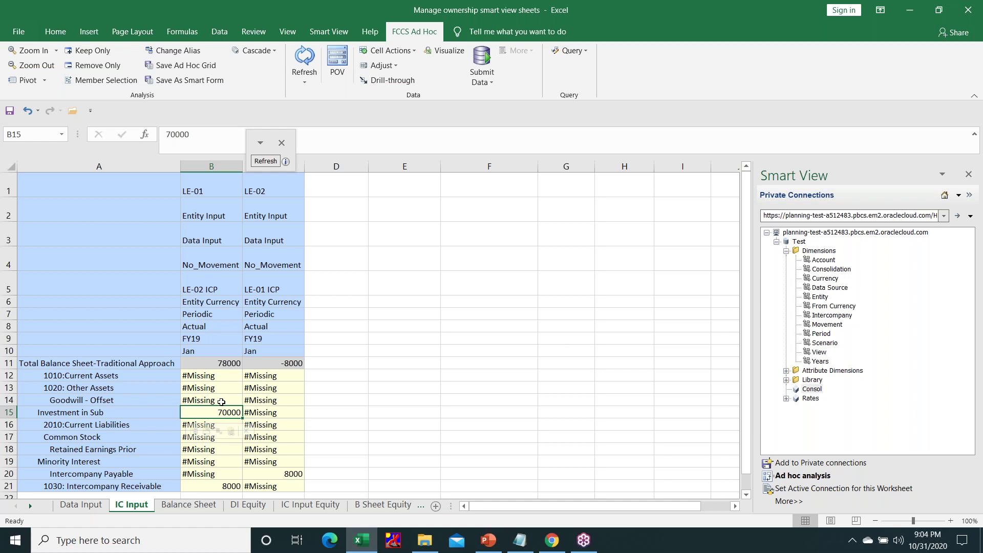
{"action": "scroll", "coordinate": [222, 402], "scroll_direction": "down", "scroll_amount": 1}
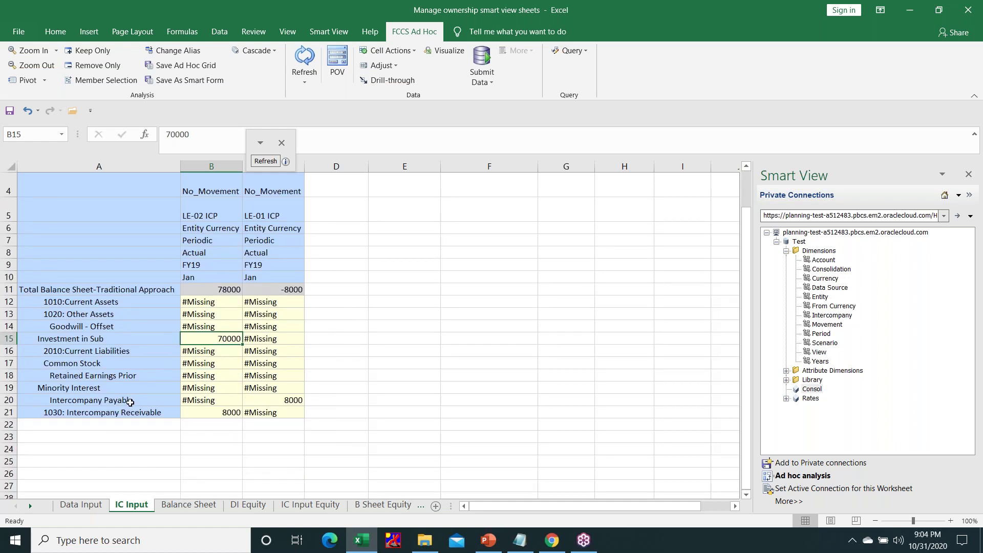
{"action": "left_click", "coordinate": [131, 402]}
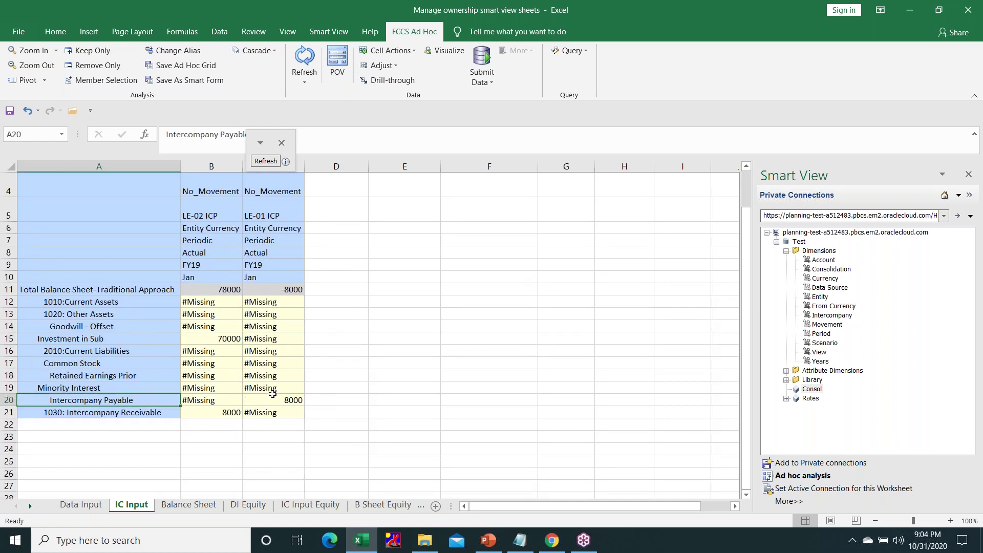
{"action": "left_click", "coordinate": [272, 395]}
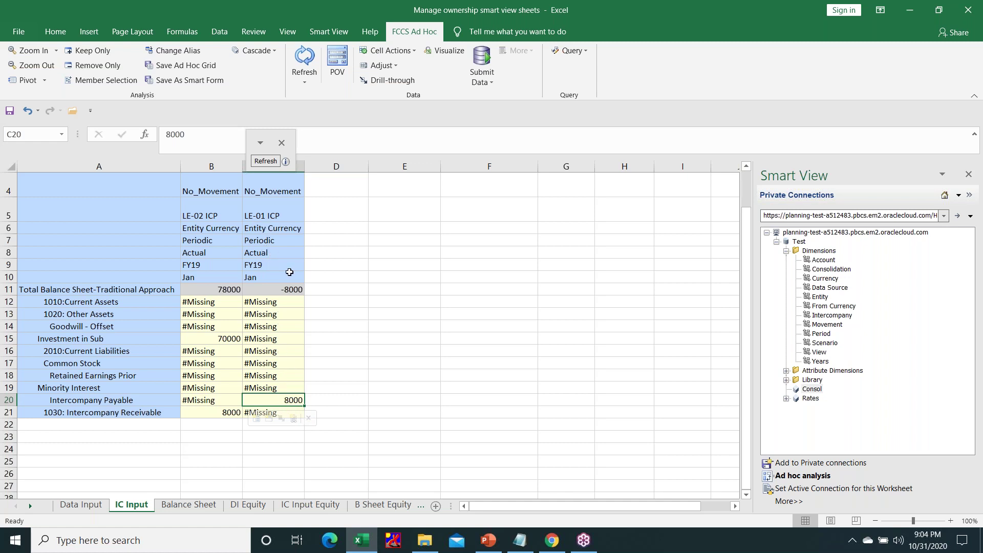
{"action": "left_click", "coordinate": [285, 207]}
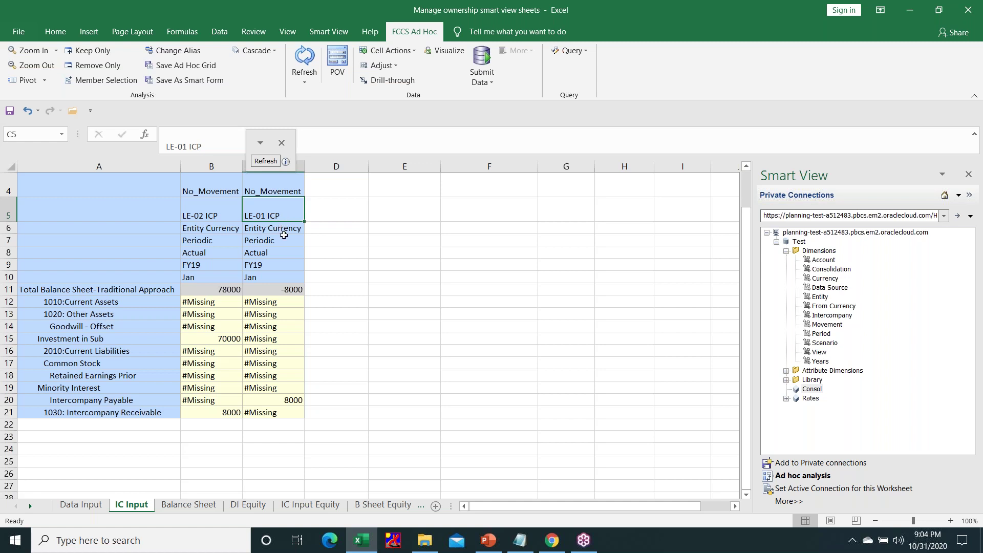
{"action": "left_click", "coordinate": [214, 415]}
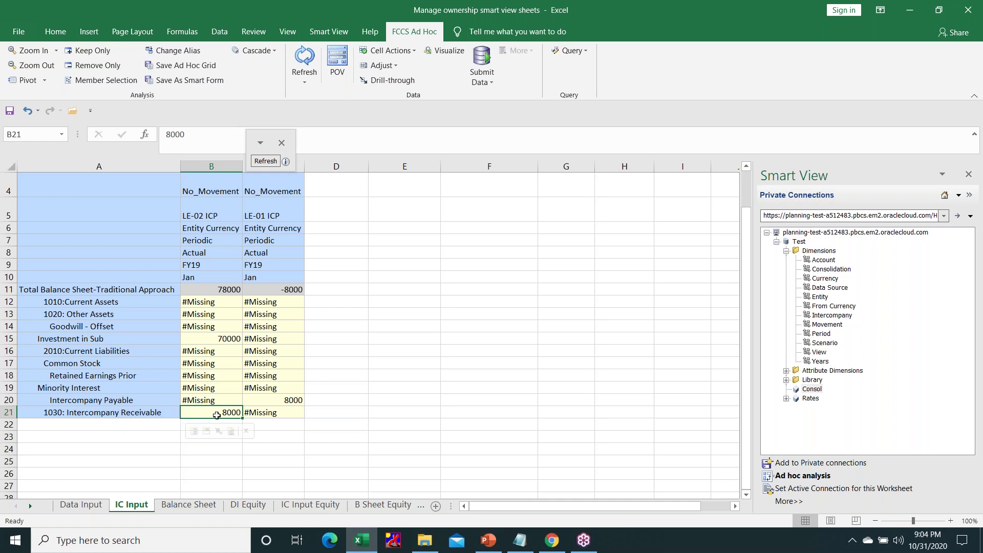
{"action": "left_click", "coordinate": [214, 215]}
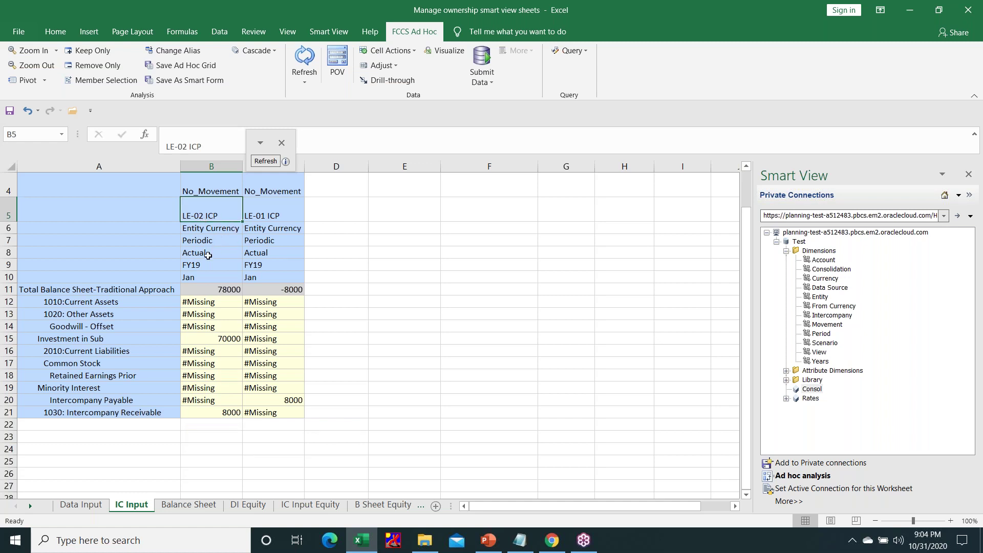
Compare the LE-01 and LE-02 Total Balance Sheet amounts in row 11 between the Data Input and IC Input sheets.
{"action": "left_click", "coordinate": [75, 507]}
{"action": "left_click", "coordinate": [207, 304]}
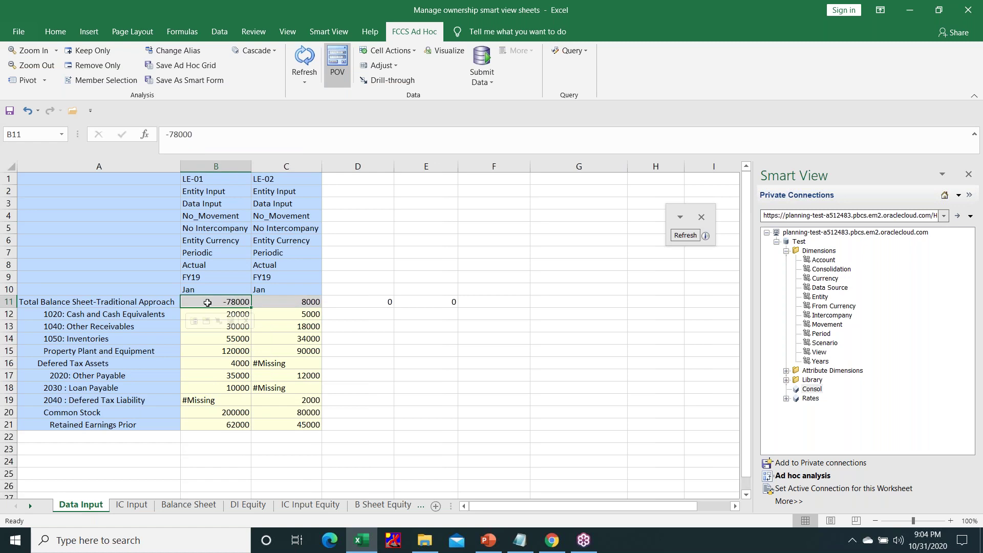
{"action": "left_click", "coordinate": [302, 301]}
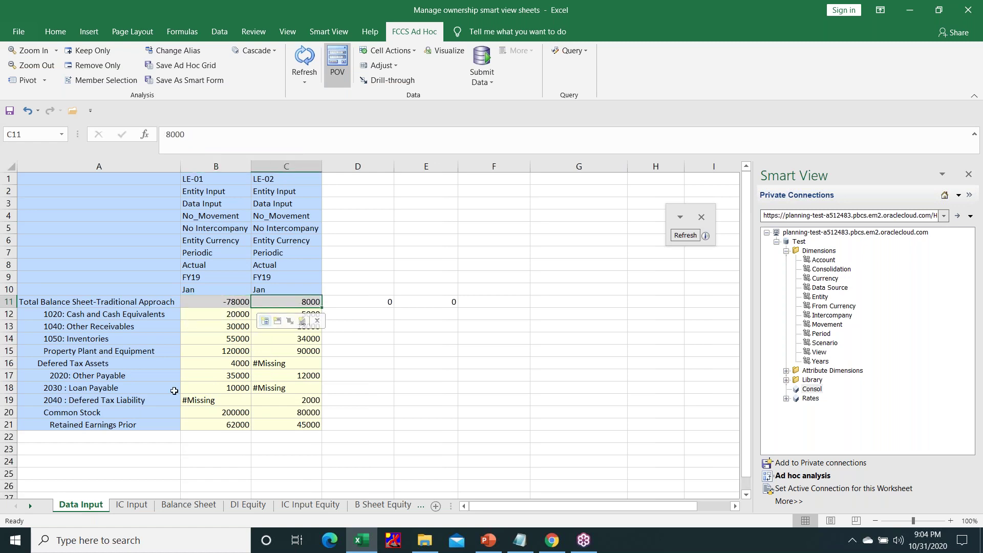
{"action": "left_click", "coordinate": [127, 505]}
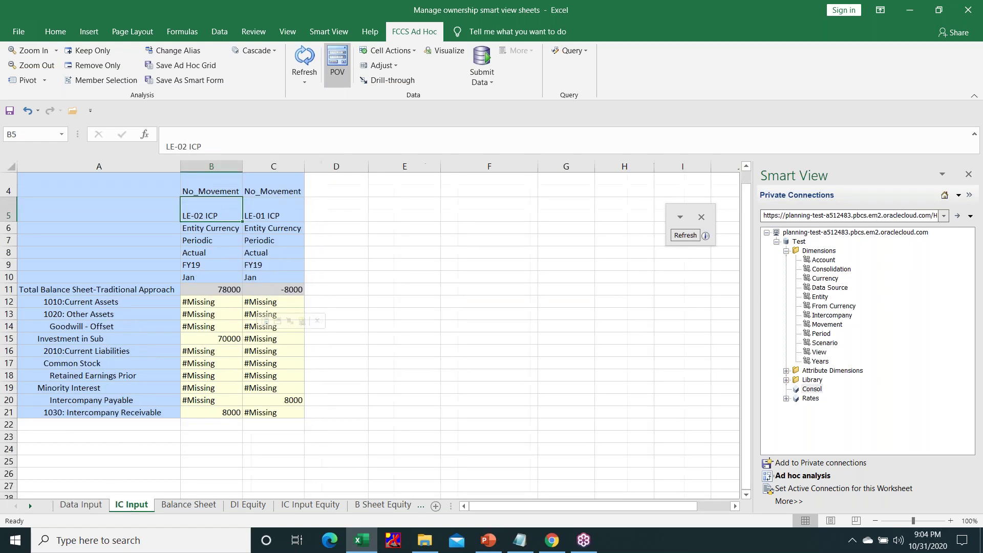
{"action": "left_click", "coordinate": [219, 292]}
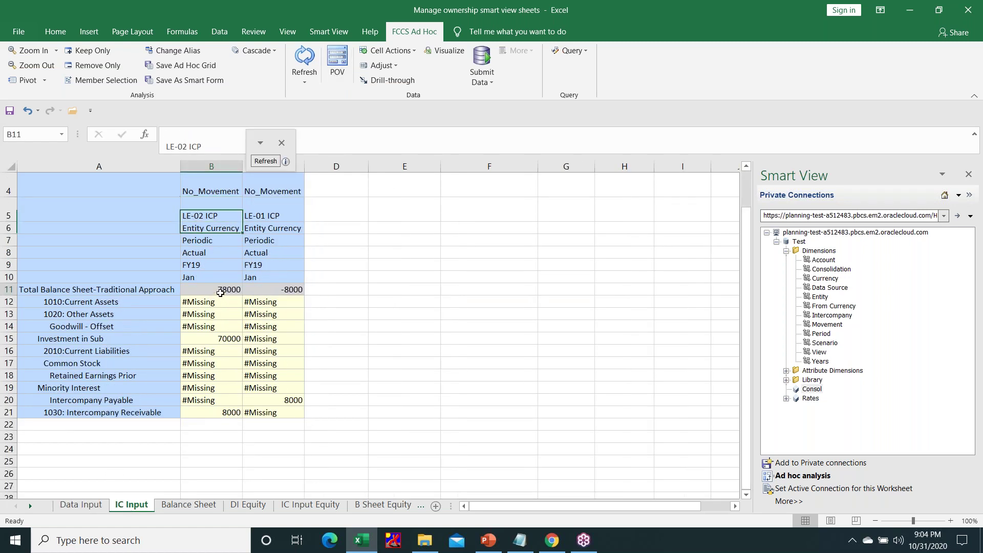
{"action": "left_click", "coordinate": [274, 289]}
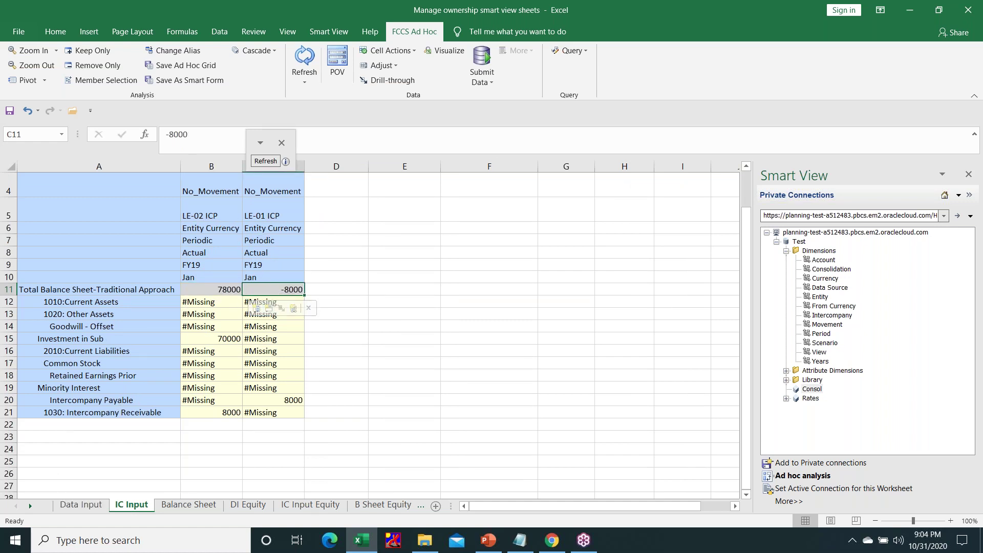
{"action": "left_click", "coordinate": [82, 505]}
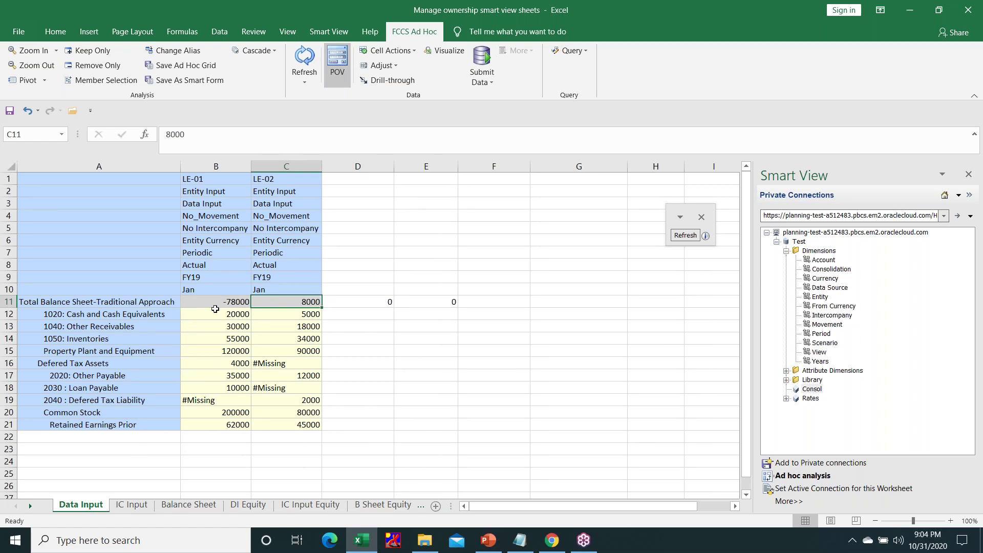
{"action": "left_click", "coordinate": [135, 506]}
{"action": "scroll", "coordinate": [189, 301], "scroll_direction": "up", "scroll_amount": 1}
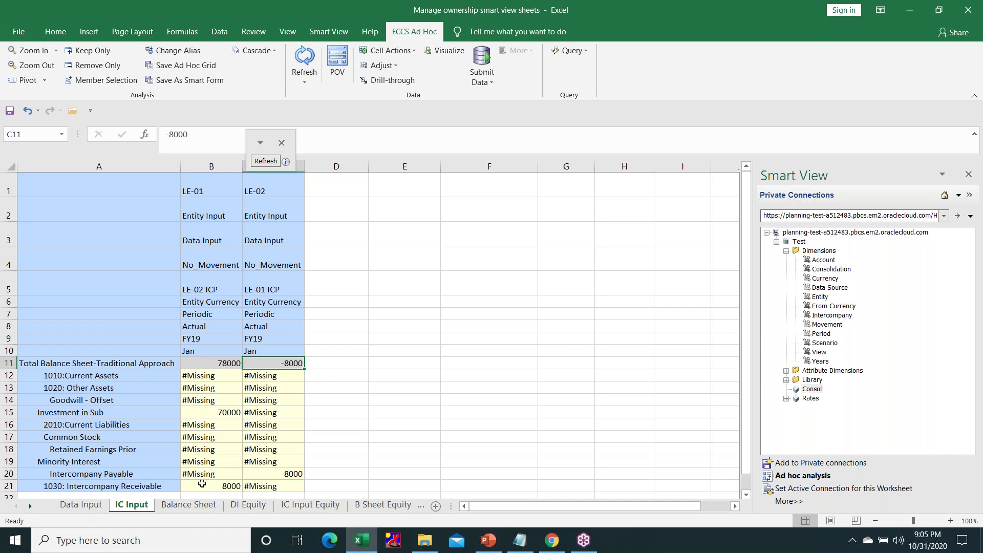
On the Balance Sheet sheet, examine the dimension members in rows 1 to 10, especially those of the CE-01 column.
{"action": "left_click", "coordinate": [203, 504]}
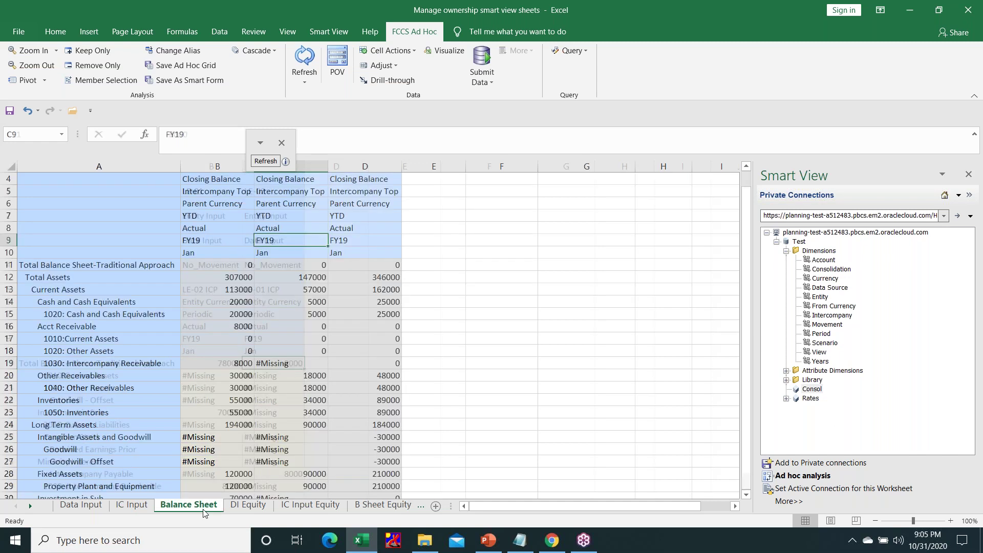
{"action": "scroll", "coordinate": [228, 359], "scroll_direction": "up", "scroll_amount": 1}
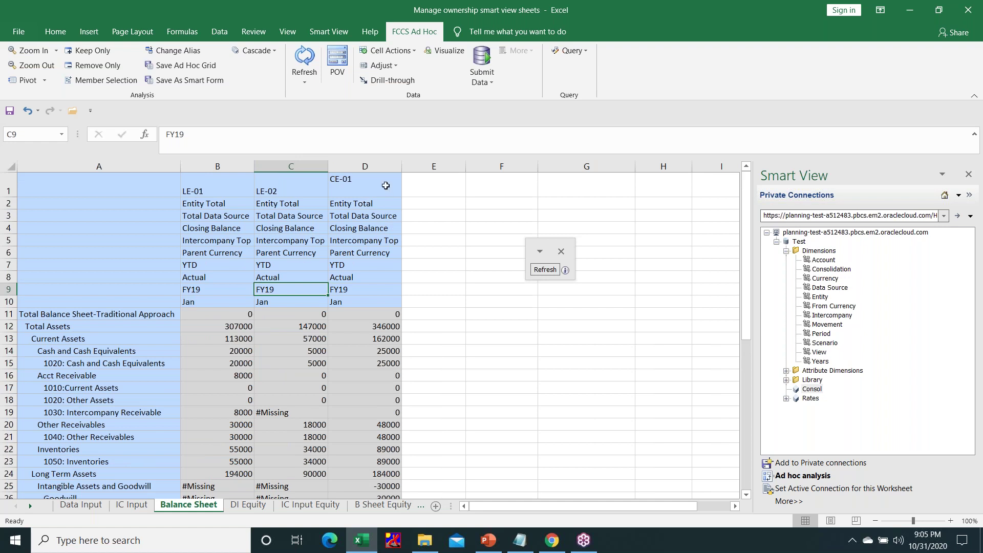
{"action": "left_click", "coordinate": [237, 200]}
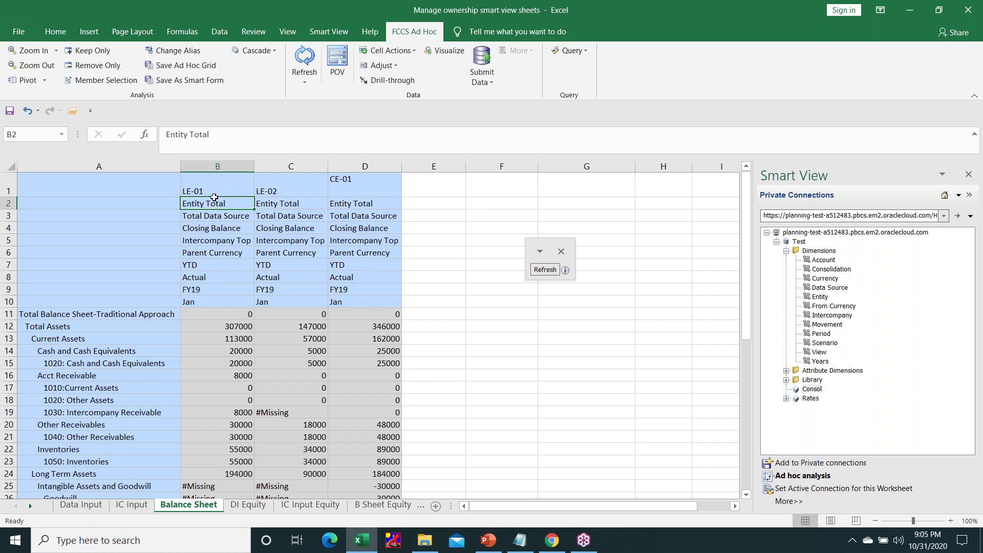
{"action": "left_click", "coordinate": [360, 178]}
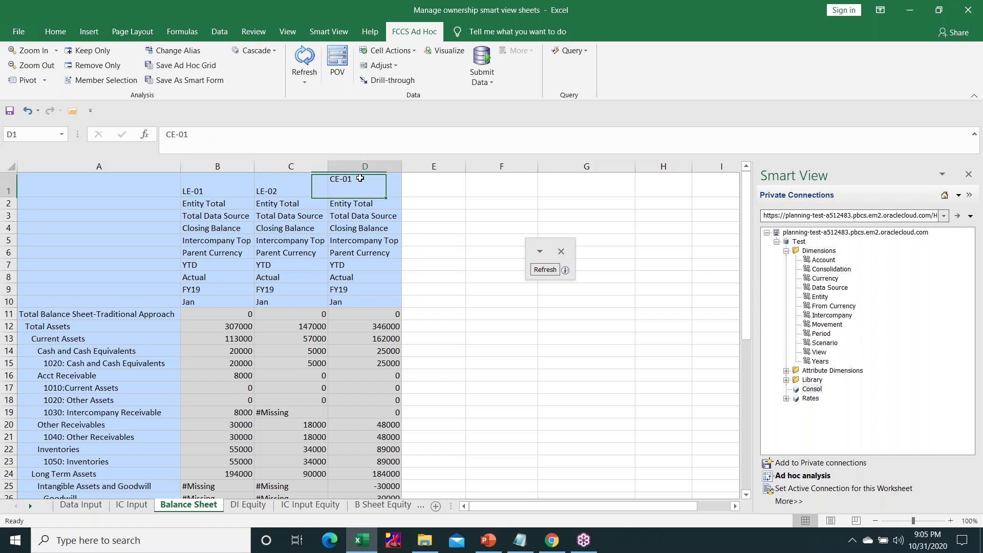
{"action": "left_click", "coordinate": [386, 208]}
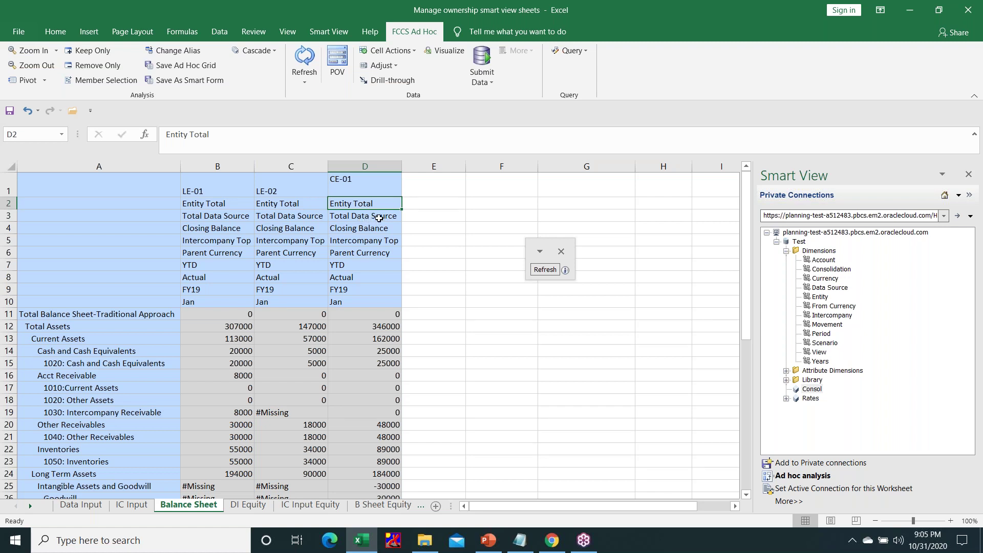
{"action": "left_click", "coordinate": [379, 219]}
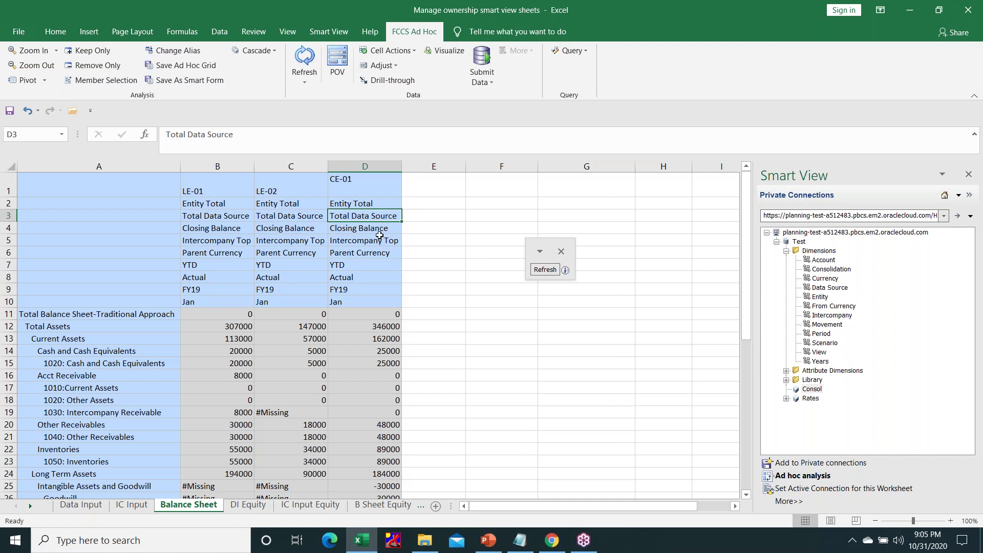
{"action": "left_click", "coordinate": [379, 230]}
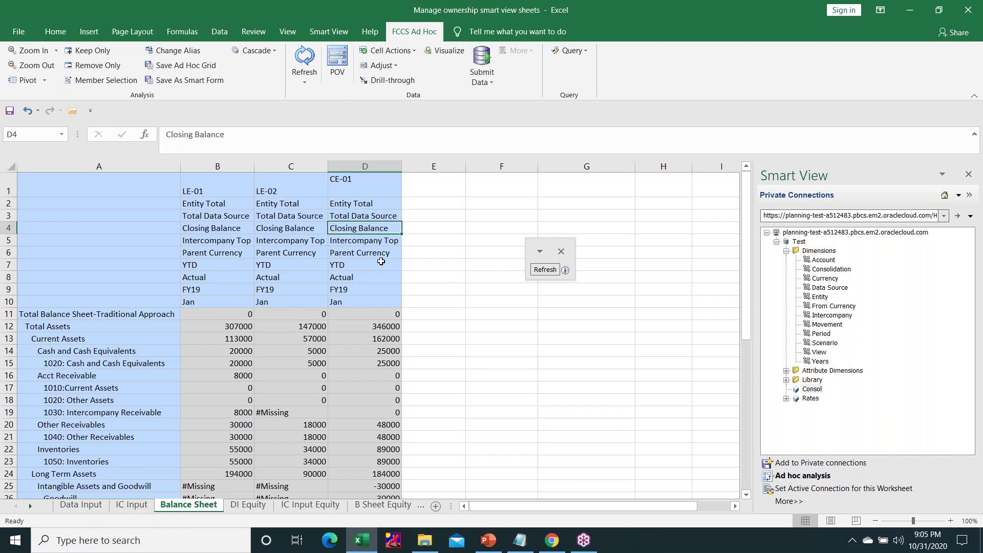
{"action": "left_click", "coordinate": [375, 242]}
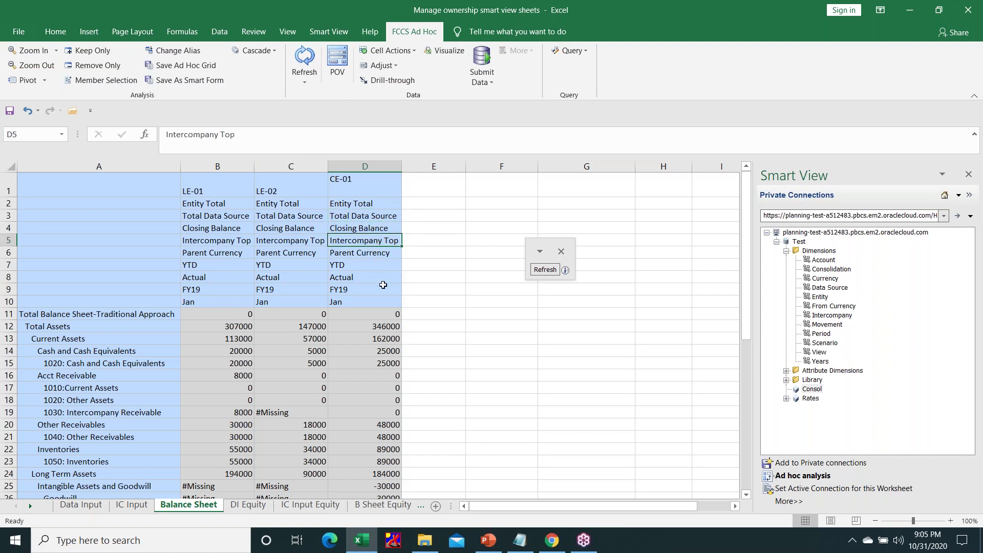
{"action": "left_click", "coordinate": [385, 255]}
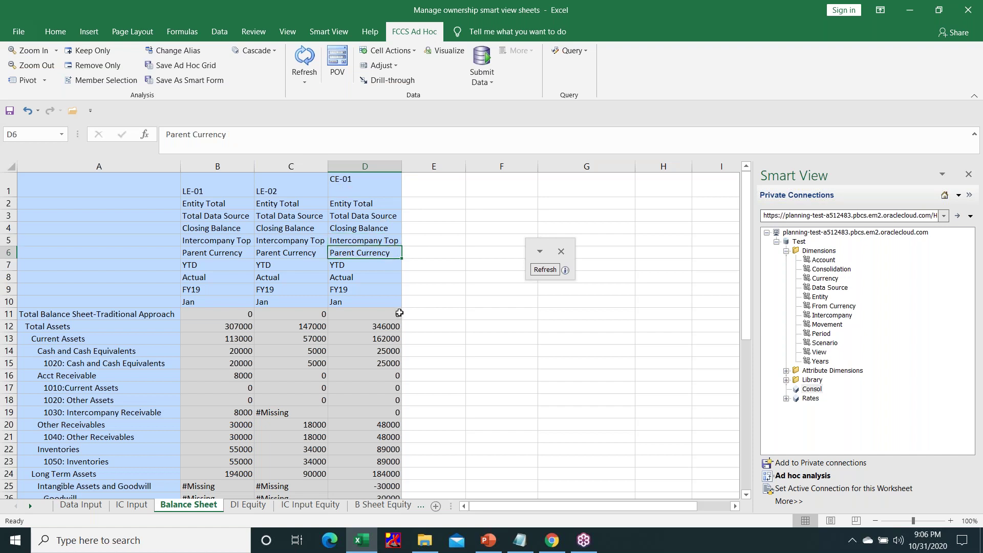
{"action": "left_click", "coordinate": [369, 269]}
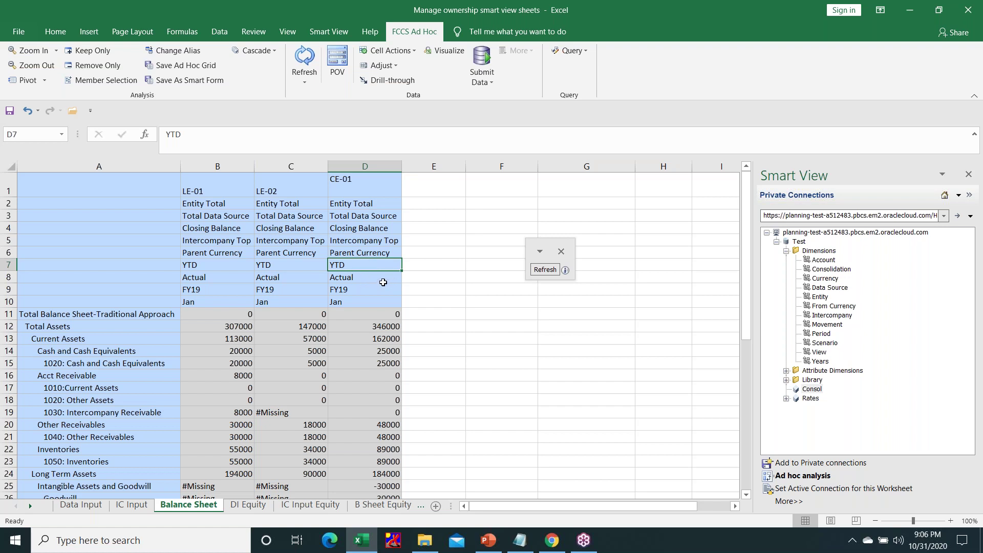
{"action": "left_click", "coordinate": [387, 279]}
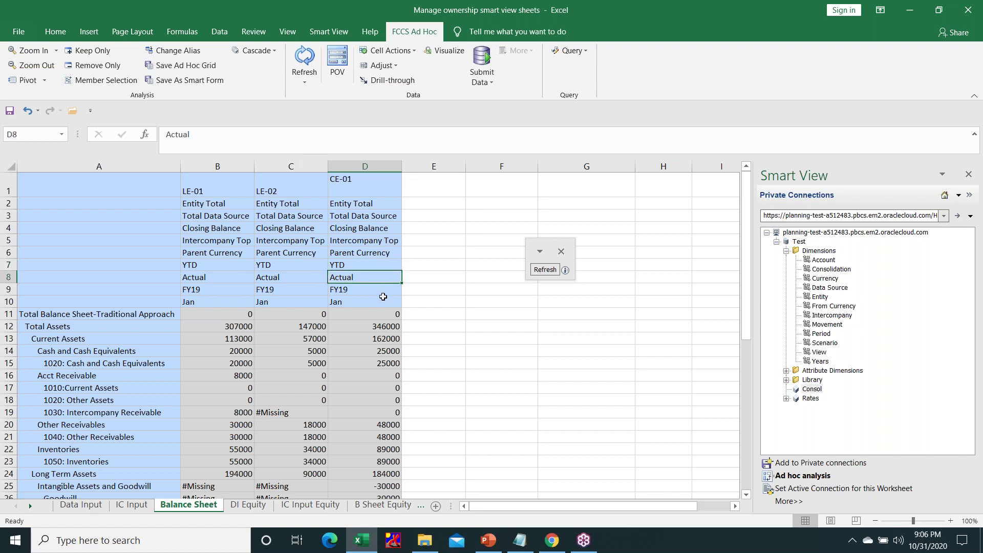
{"action": "left_click", "coordinate": [385, 301]}
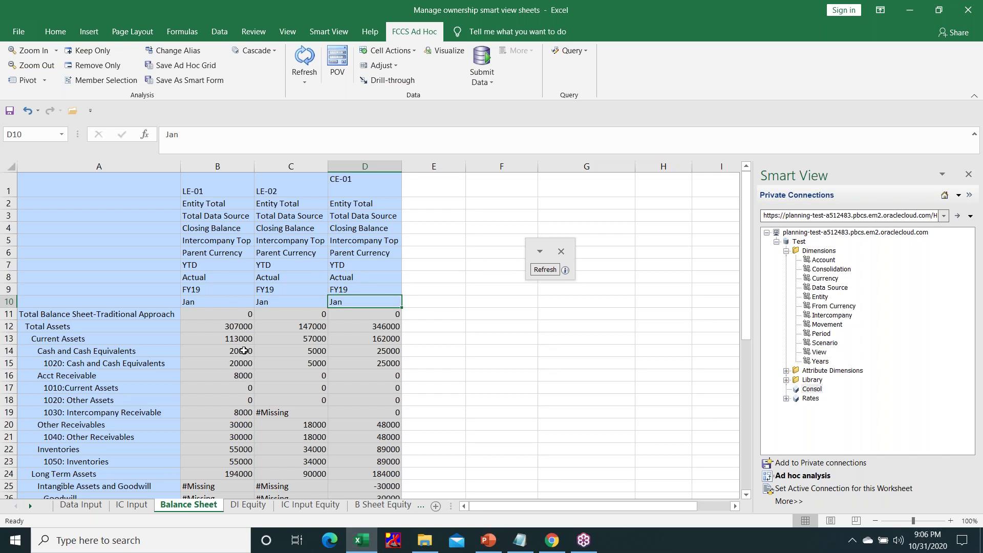
Compare CE-01's Total Assets and Total Liabilities and Equity with the Consolidated Balance Sheet on slide 8 in PowerPoint, and return to Excel.
{"action": "left_click", "coordinate": [381, 327]}
{"action": "scroll", "coordinate": [415, 427], "scroll_direction": "down", "scroll_amount": 3}
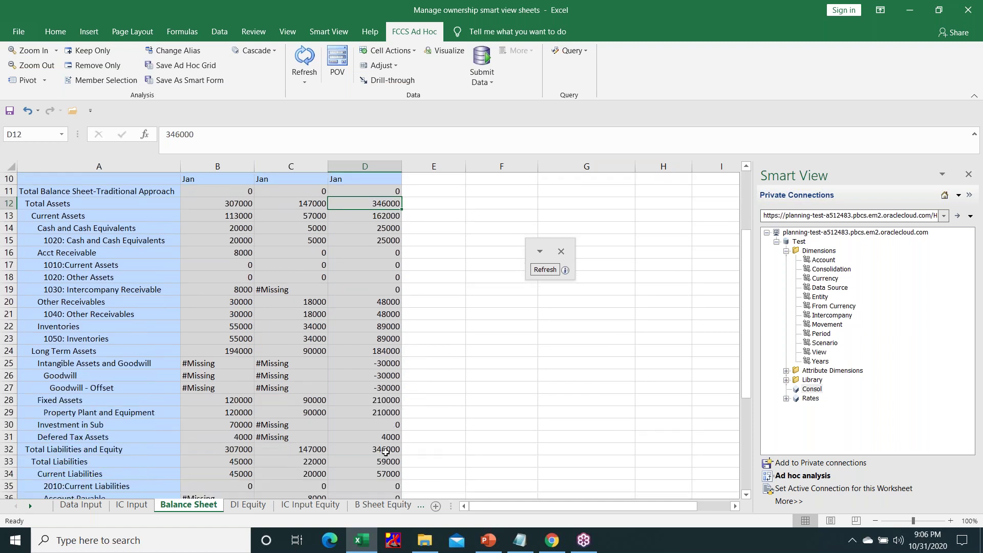
{"action": "left_click", "coordinate": [386, 450]}
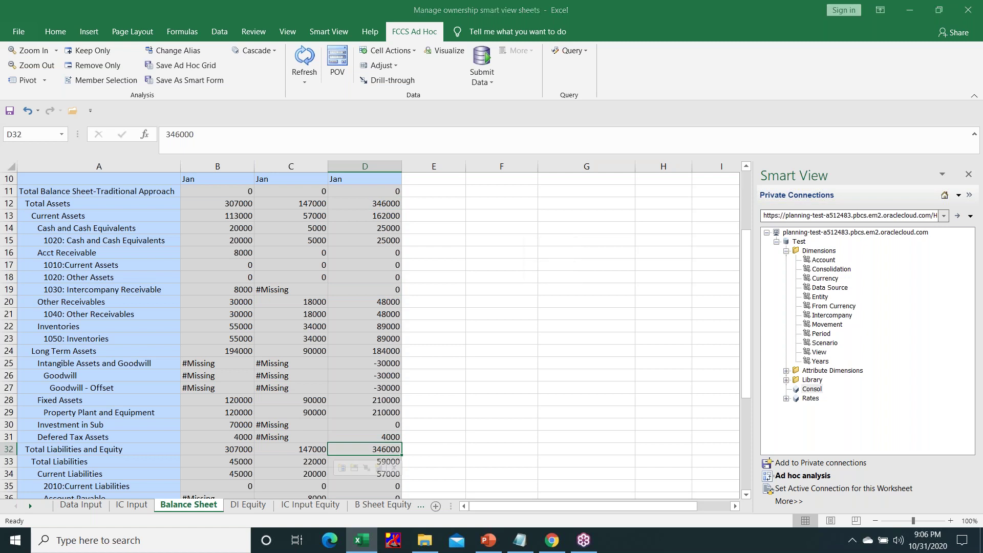
{"action": "key", "text": "alt+Tab"}
{"action": "left_click", "coordinate": [99, 361]}
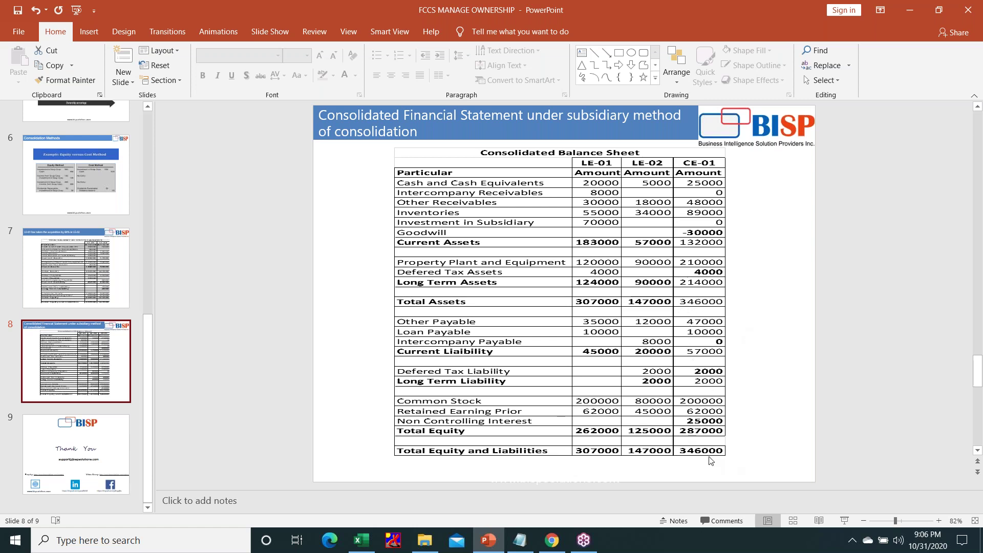
{"action": "key", "text": "alt+Tab"}
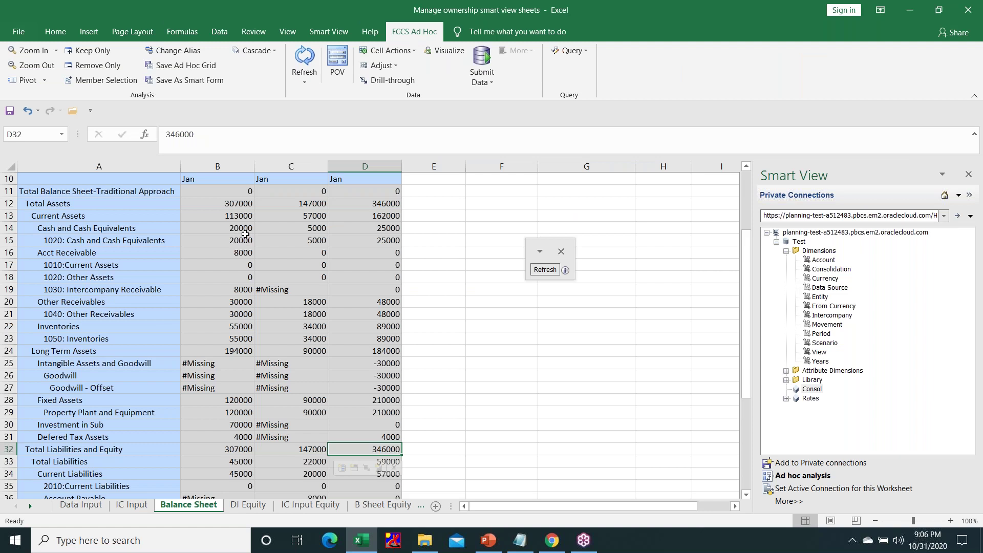
Compare the Cash and Cash Equivalents and 1030: Intercompany Receivable amounts of LE-01 and LE-02 with the consolidated CE-01 amounts.
{"action": "left_click", "coordinate": [245, 239]}
{"action": "scroll", "coordinate": [246, 274], "scroll_direction": "up", "scroll_amount": 1}
{"action": "left_click", "coordinate": [236, 265]}
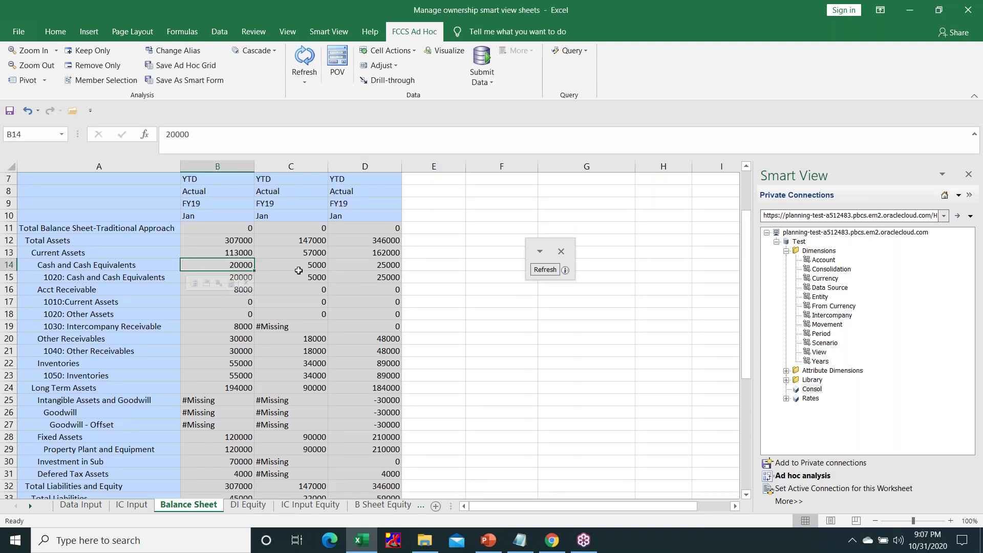
{"action": "left_click", "coordinate": [324, 265]}
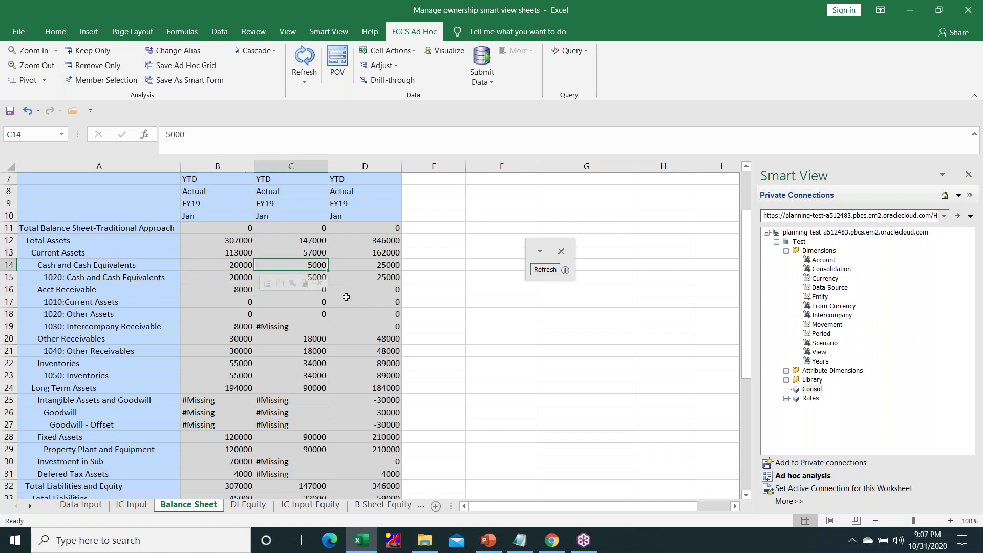
{"action": "left_click", "coordinate": [386, 266]}
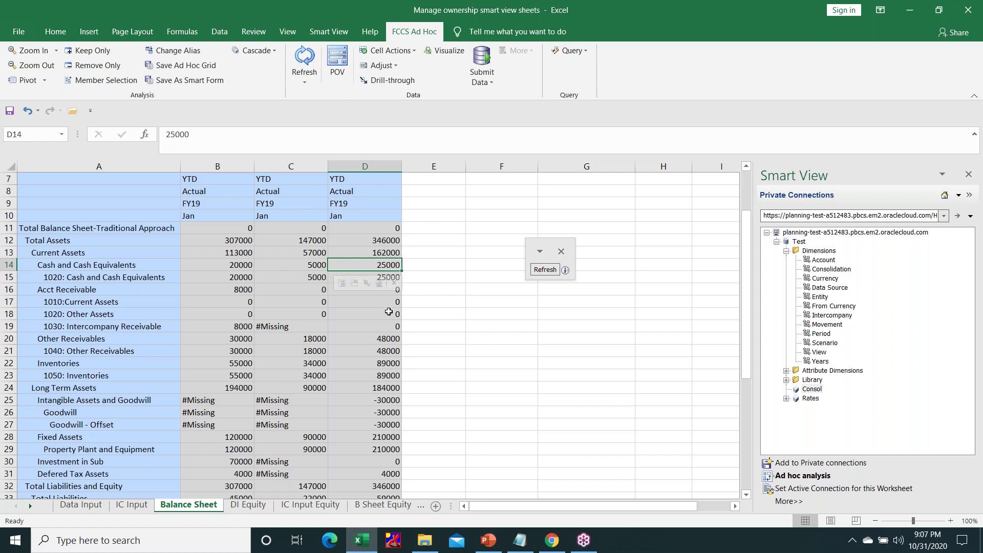
{"action": "left_click", "coordinate": [414, 276]}
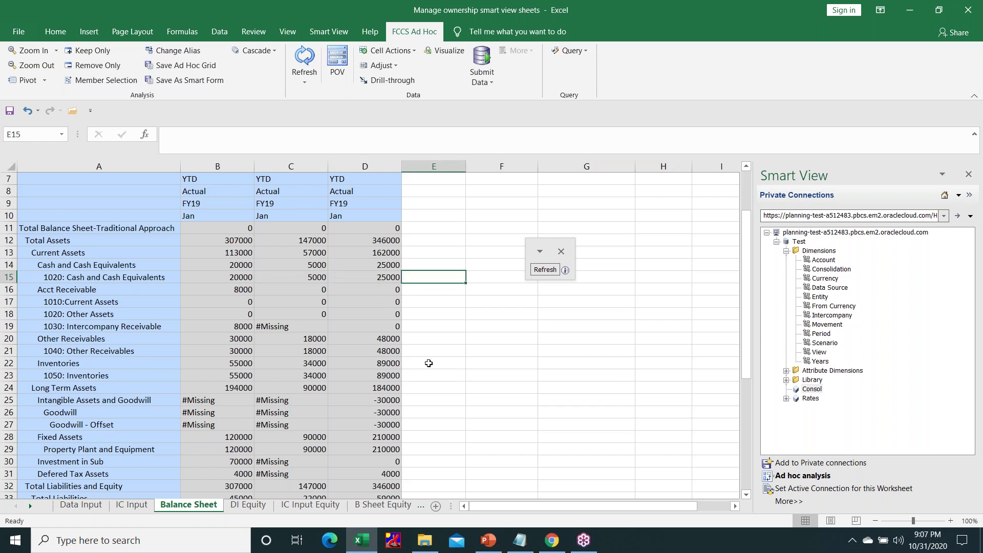
{"action": "left_click", "coordinate": [246, 326]}
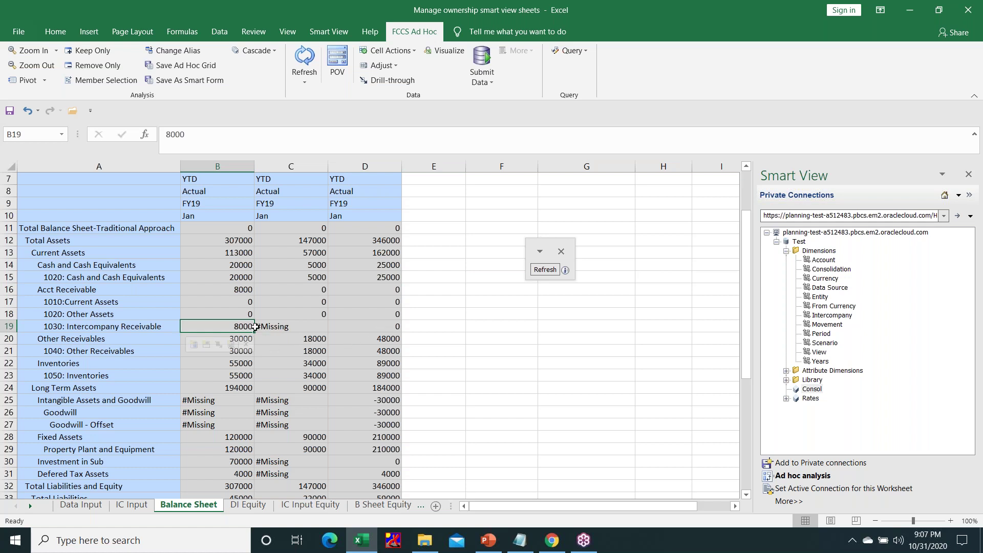
{"action": "left_click", "coordinate": [386, 327]}
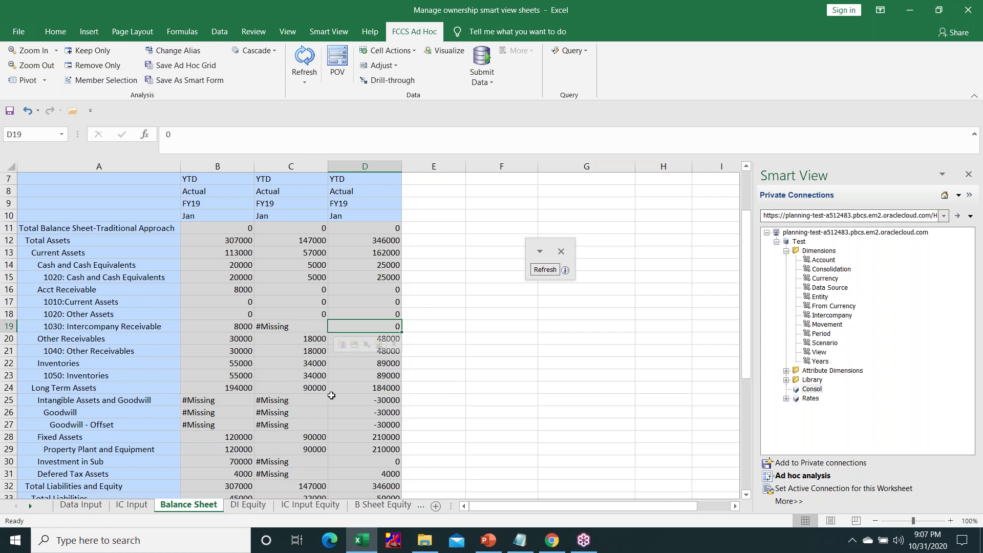
Compare CE-01's Intangible Assets and Goodwill amount with the Goodwill line on the PowerPoint slide, and return to Excel.
{"action": "scroll", "coordinate": [330, 396], "scroll_direction": "down", "scroll_amount": 1}
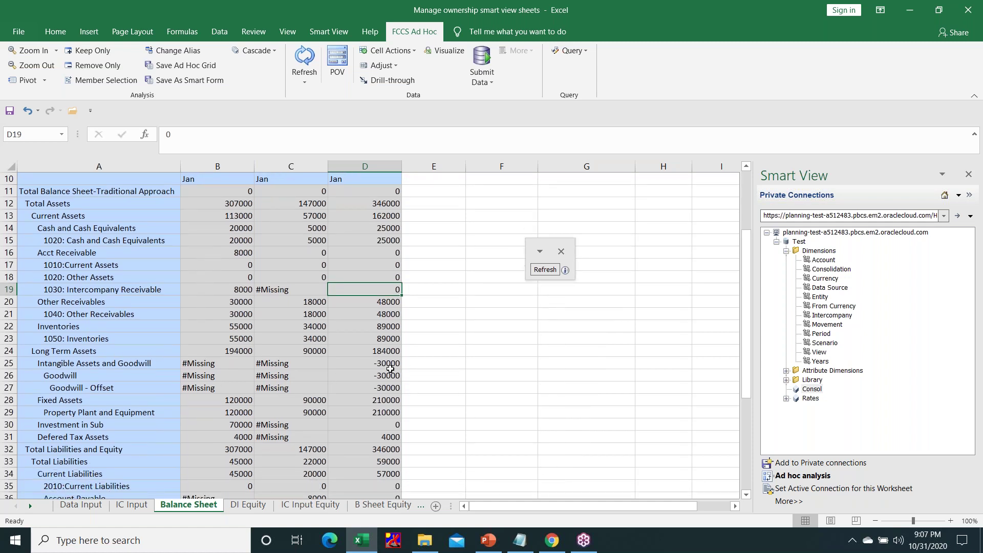
{"action": "left_click", "coordinate": [385, 364]}
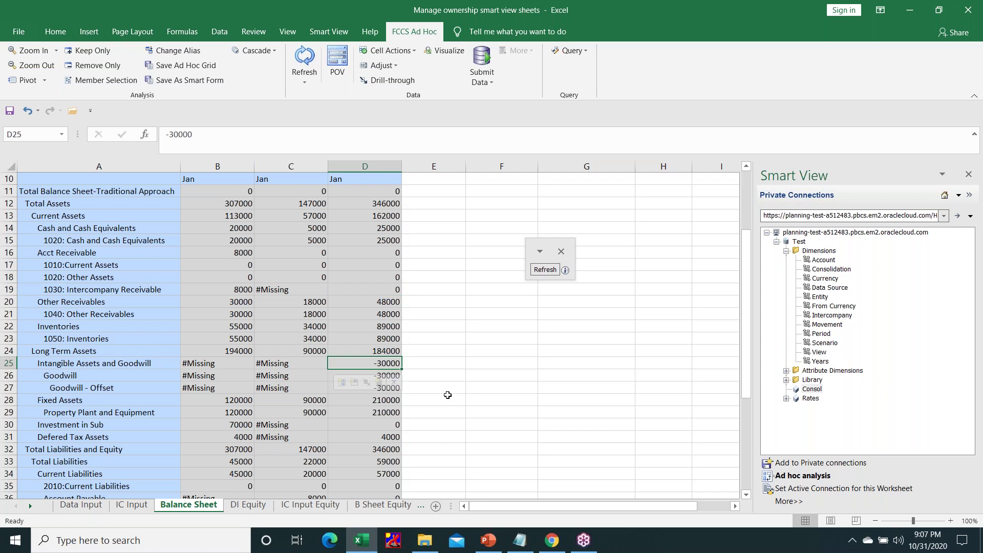
{"action": "key", "text": "alt+Tab"}
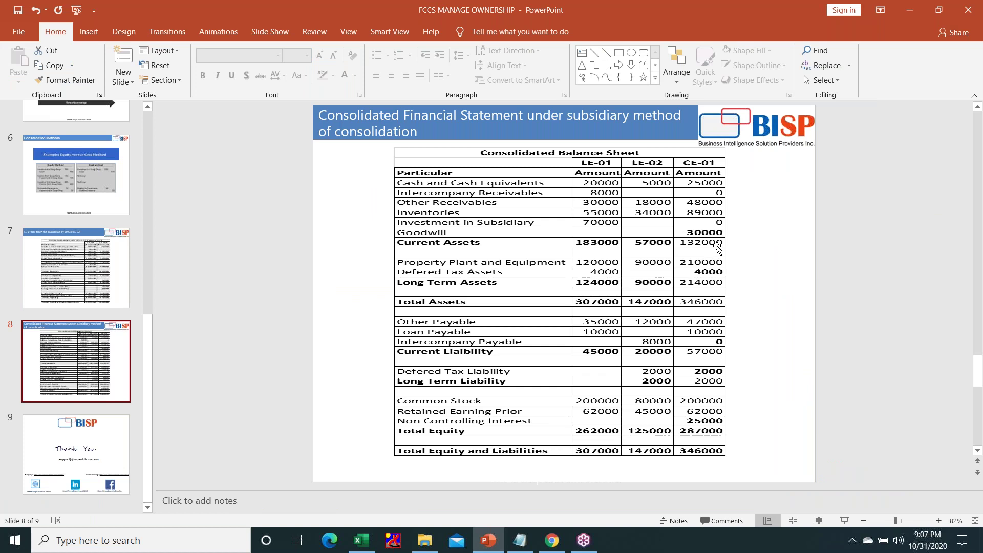
{"action": "key", "text": "alt+Tab"}
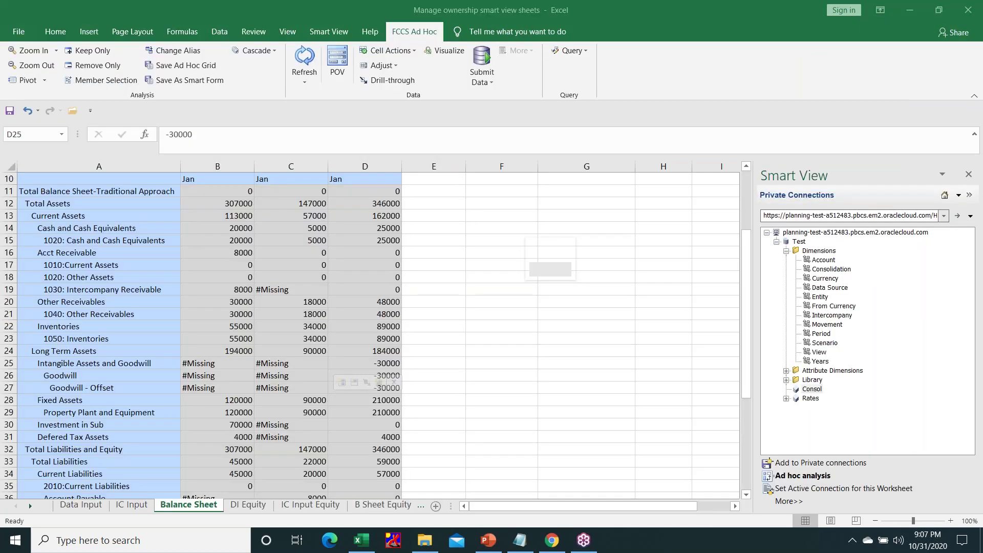
Beside the balance sheet, enter the investment amount 70000 in F24 and the ownership percentage 80% in G24.
{"action": "left_click", "coordinate": [487, 352]}
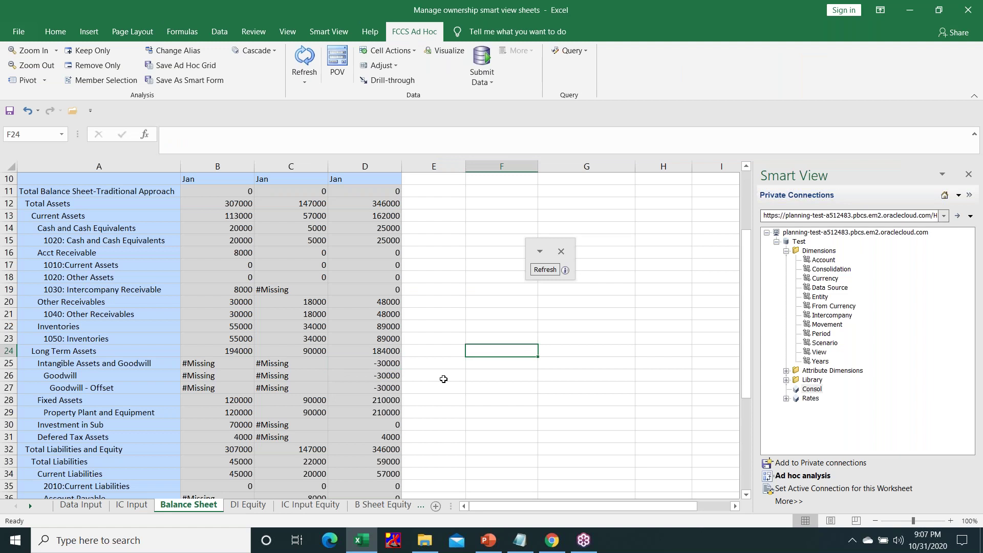
{"action": "key", "text": "alt+Tab"}
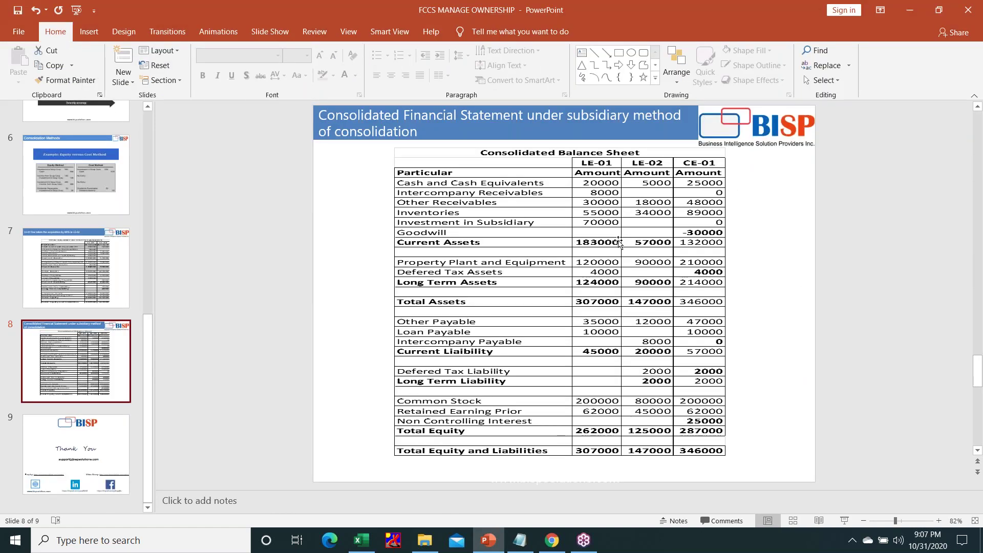
{"action": "key", "text": "alt+Tab"}
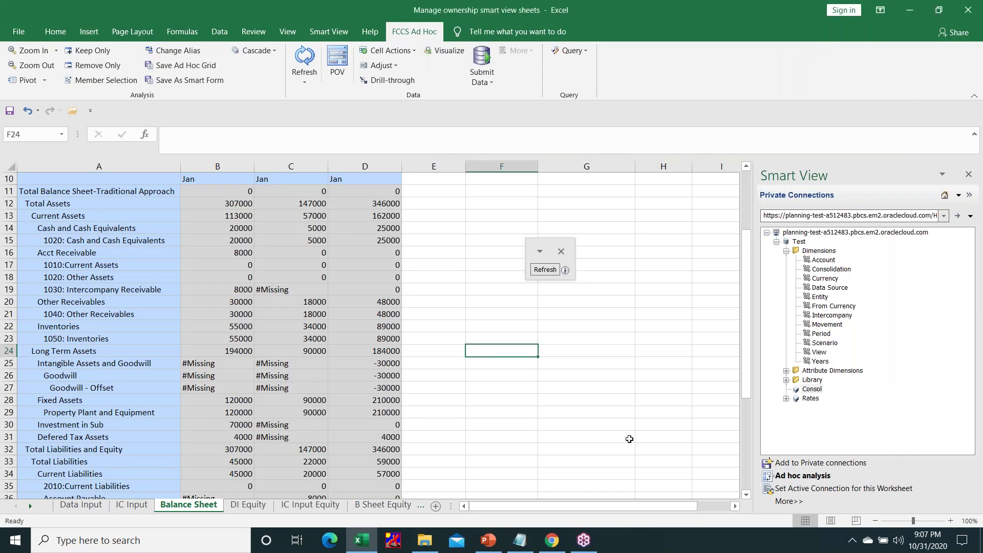
{"action": "type", "text": "70000"}
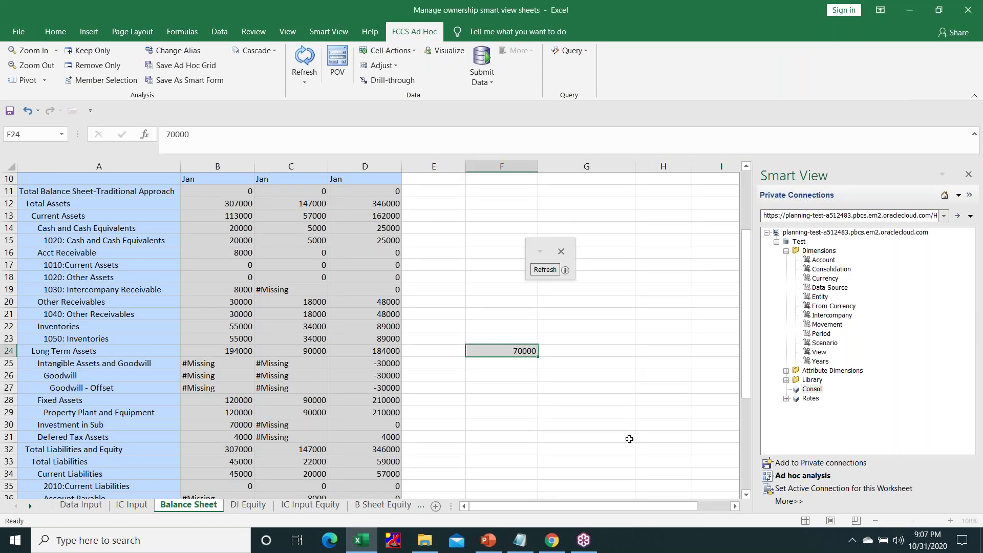
{"action": "key", "text": "Return"}
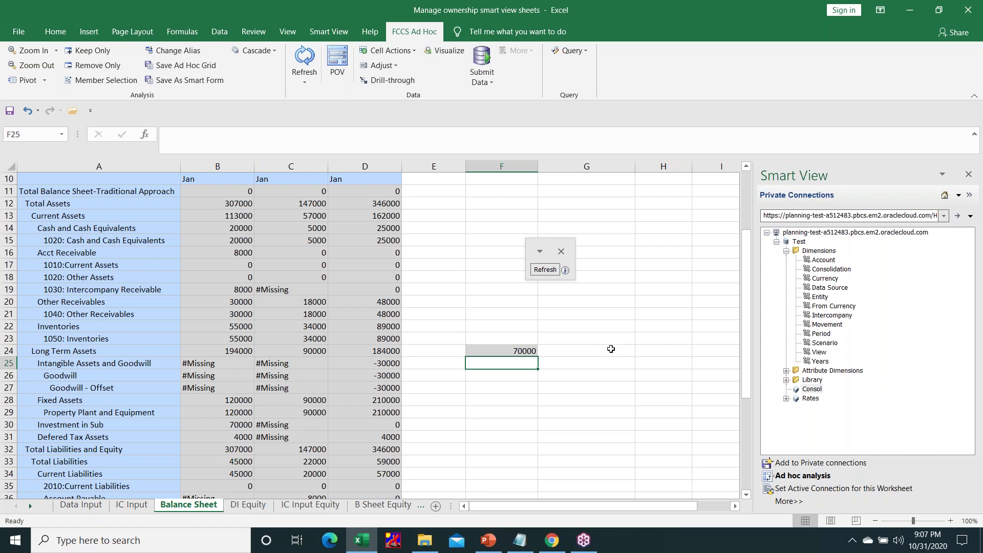
{"action": "left_click", "coordinate": [611, 351]}
{"action": "type", "text": "9"}
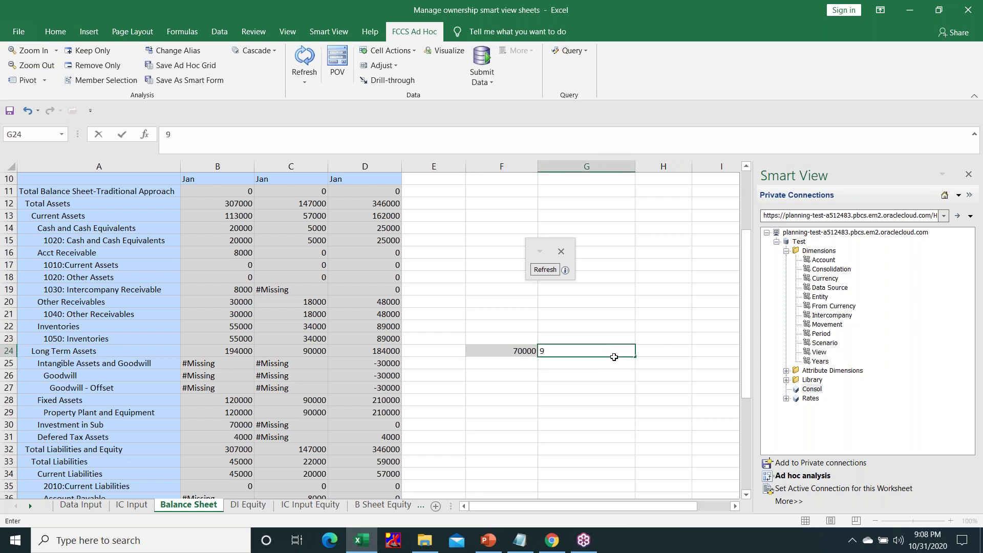
{"action": "type", "text": "0%"}
{"action": "key", "text": "Return"}
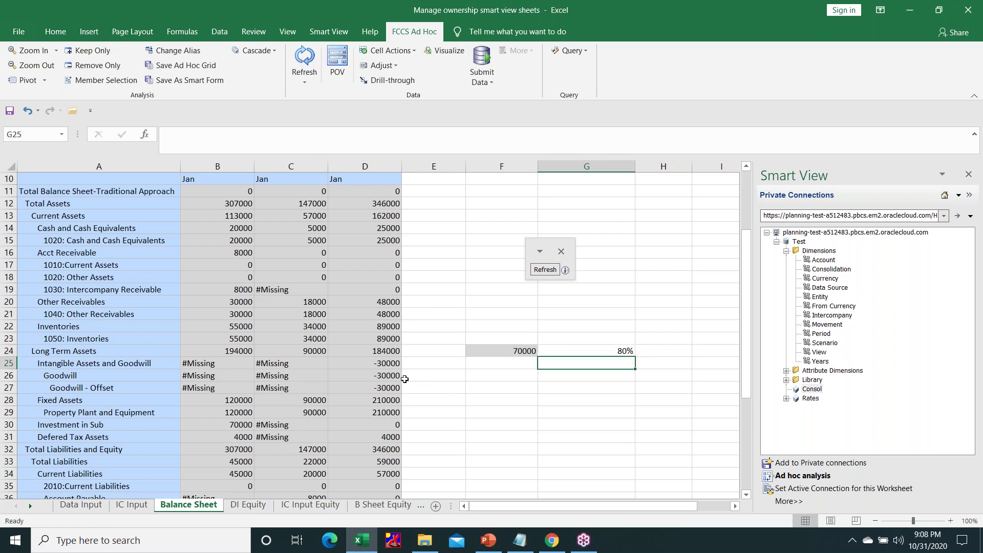
Examine LE-02's Common Stock and Retained Earnings Prior amounts in the Total Equity section of the balance sheet.
{"action": "scroll", "coordinate": [403, 379], "scroll_direction": "down", "scroll_amount": 3}
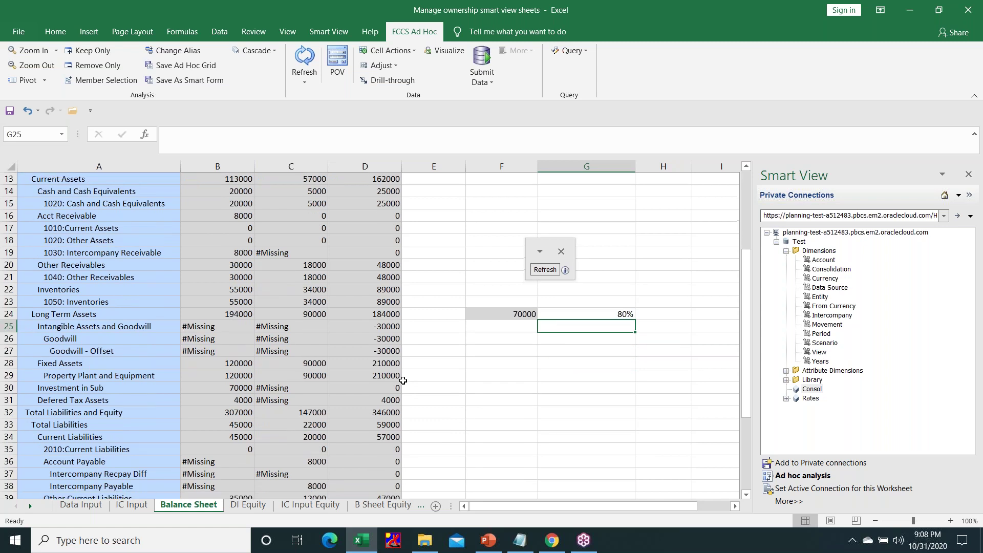
{"action": "scroll", "coordinate": [402, 382], "scroll_direction": "down", "scroll_amount": 1}
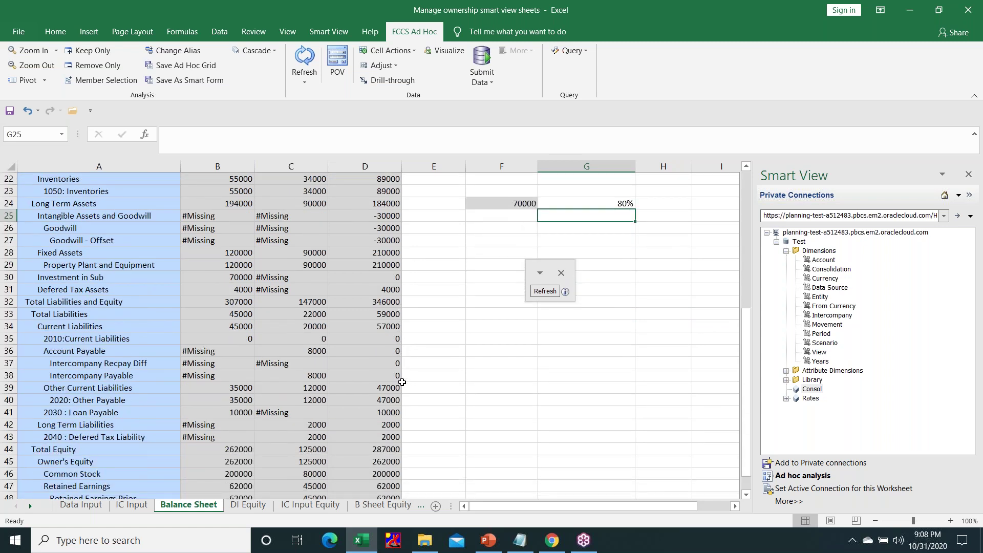
{"action": "scroll", "coordinate": [402, 382], "scroll_direction": "down", "scroll_amount": 1}
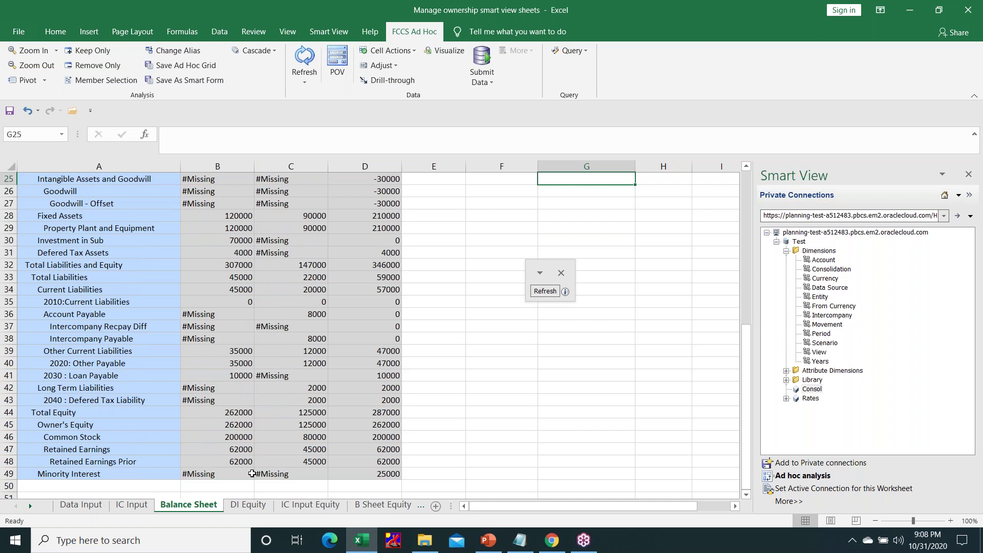
{"action": "left_click", "coordinate": [311, 435]}
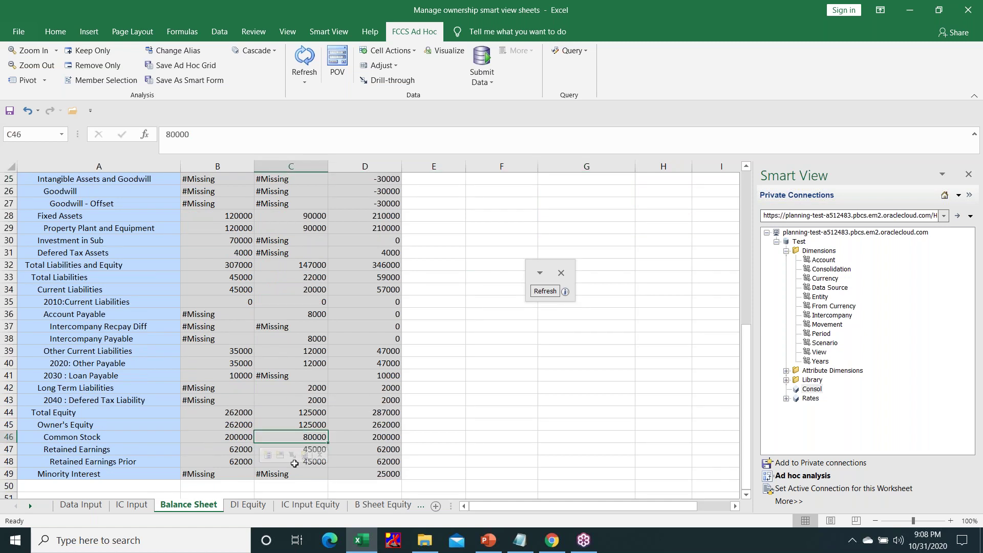
{"action": "left_click", "coordinate": [295, 464]}
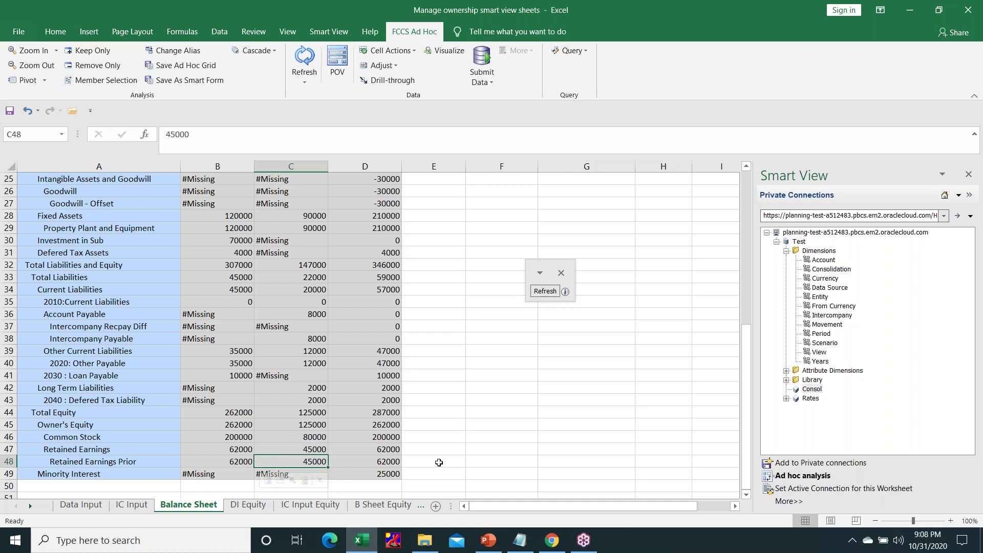
{"action": "left_click", "coordinate": [311, 438]}
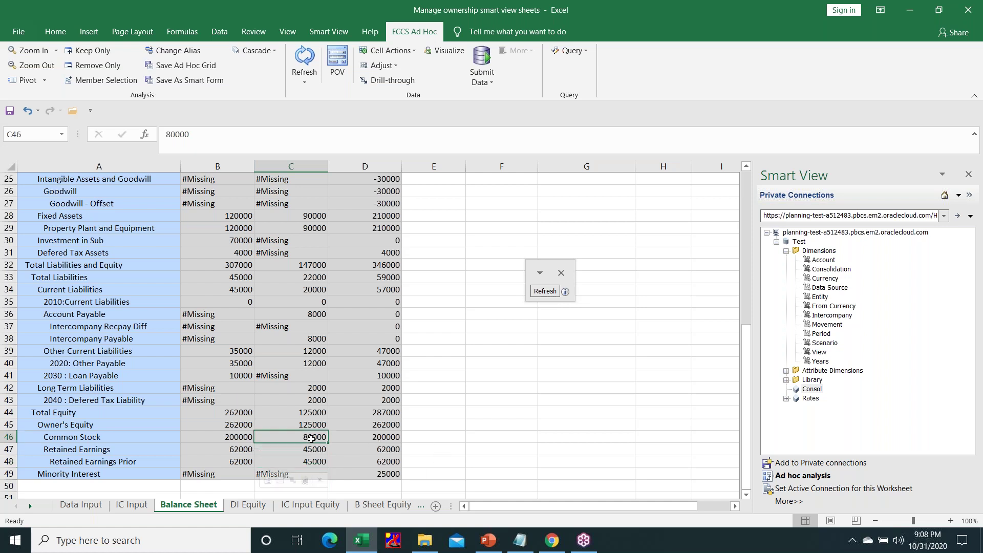
{"action": "left_click", "coordinate": [315, 463]}
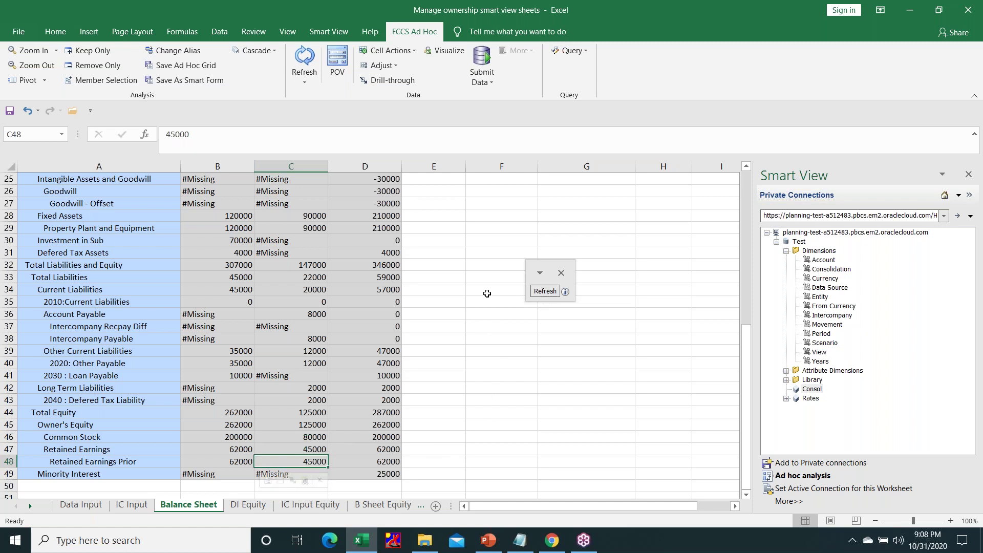
Enter LE-02's equity of 125000 in F31 and calculate the 80% share in F32 with +F31*80/100.
{"action": "scroll", "coordinate": [487, 293], "scroll_direction": "up", "scroll_amount": 2}
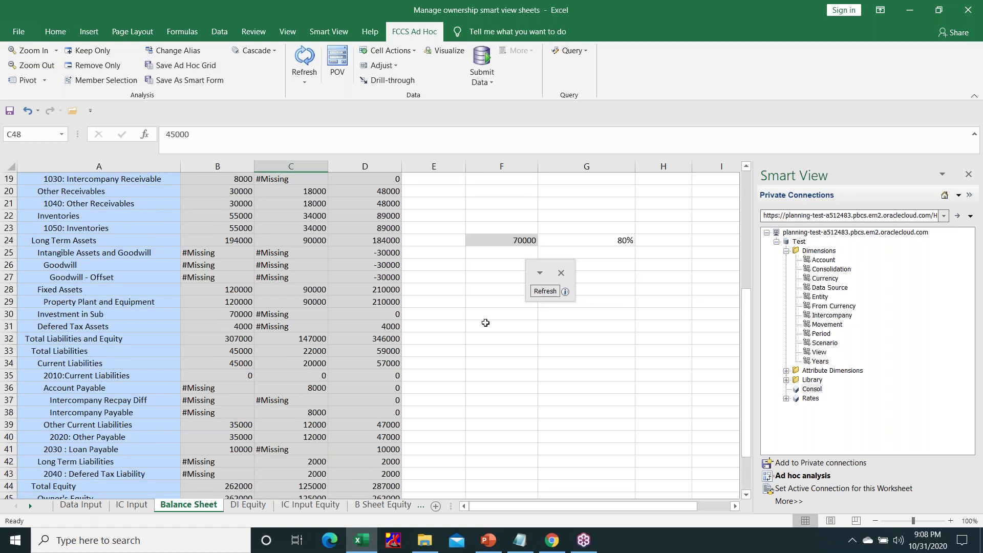
{"action": "left_click", "coordinate": [485, 322]}
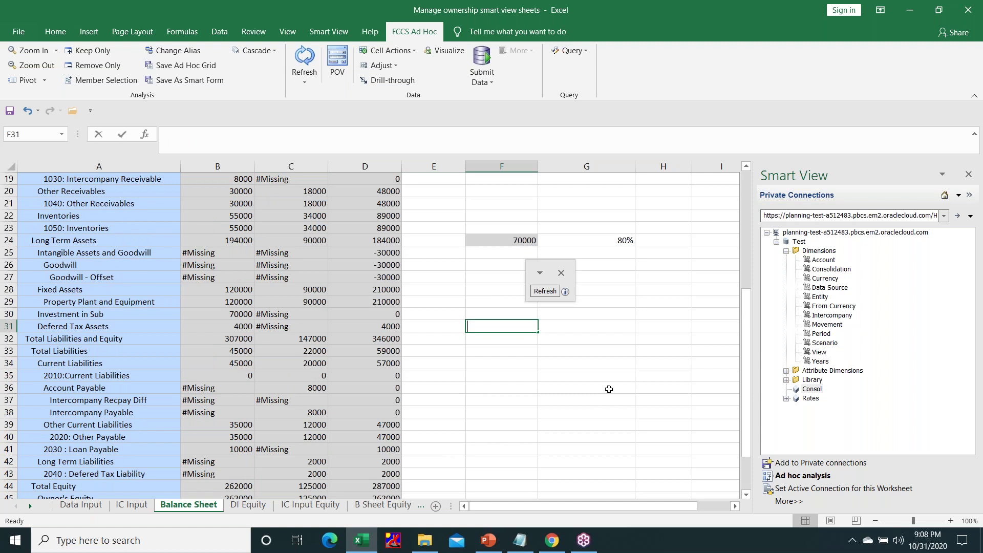
{"action": "type", "text": "125000"}
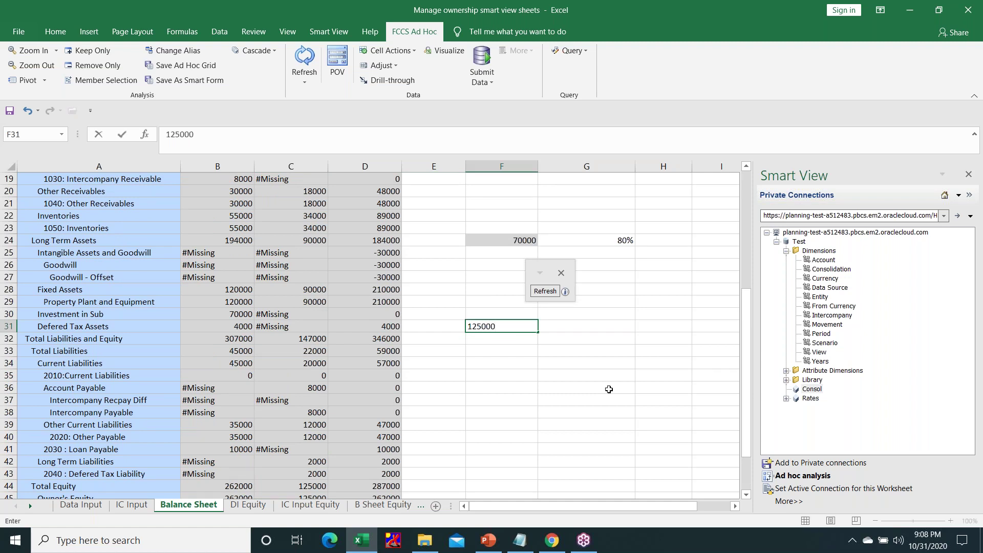
{"action": "key", "text": "Return"}
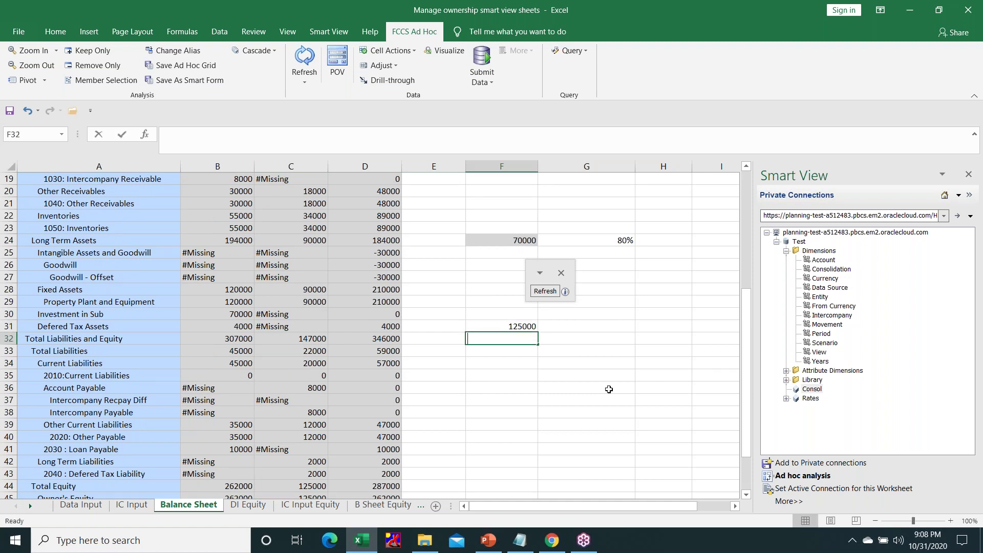
{"action": "type", "text": "+"}
{"action": "key", "text": "Up"}
{"action": "type", "text": "*8"}
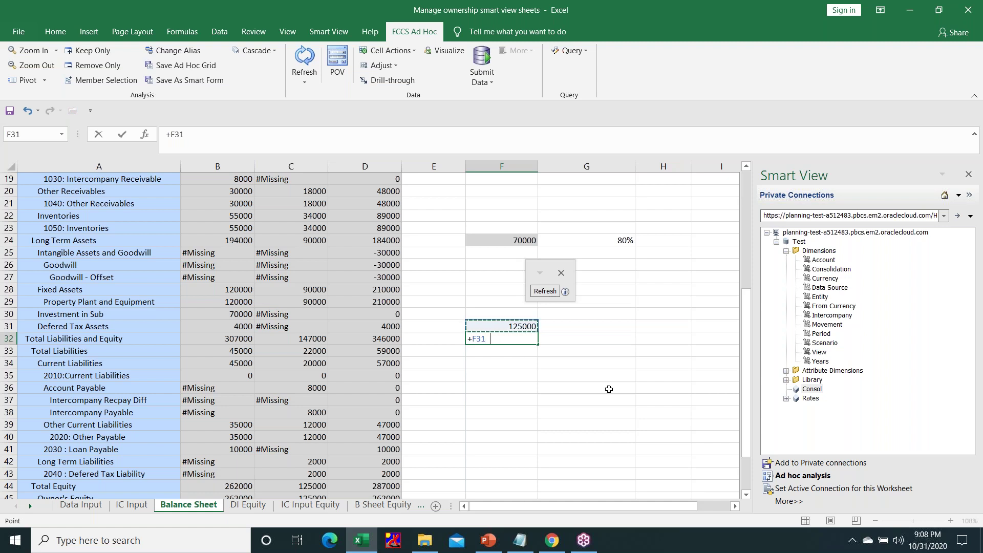
{"action": "type", "text": "0/100"}
{"action": "key", "text": "Return"}
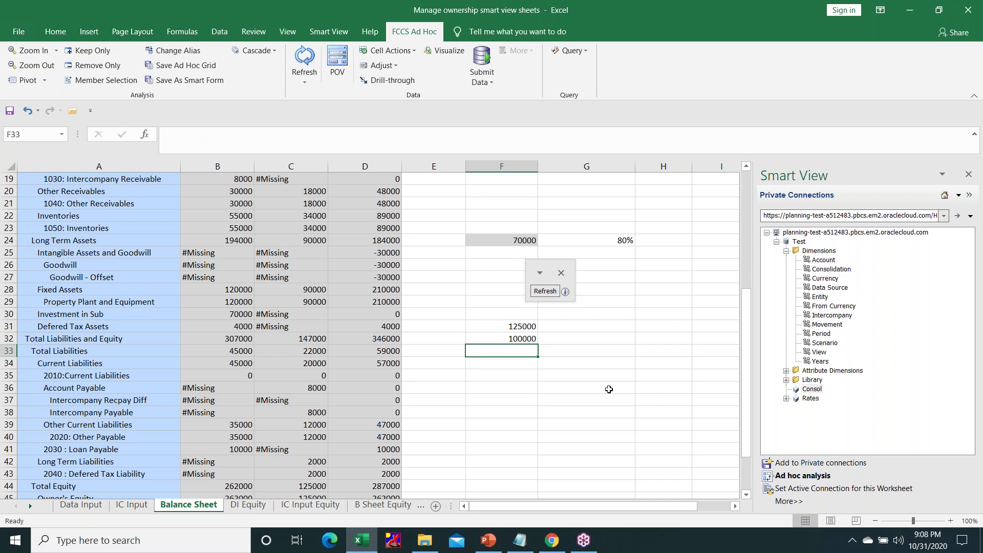
Enter the investment amount 70000 in G32, beside the calculated equity share.
{"action": "key", "text": "Up"}
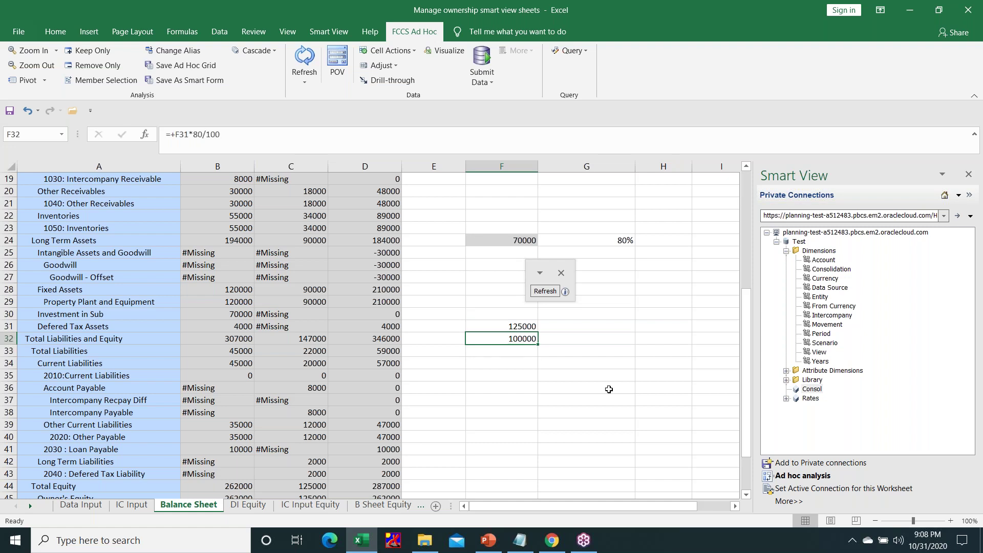
{"action": "key", "text": "Down"}
{"action": "key", "text": "Up"}
{"action": "key", "text": "Right"}
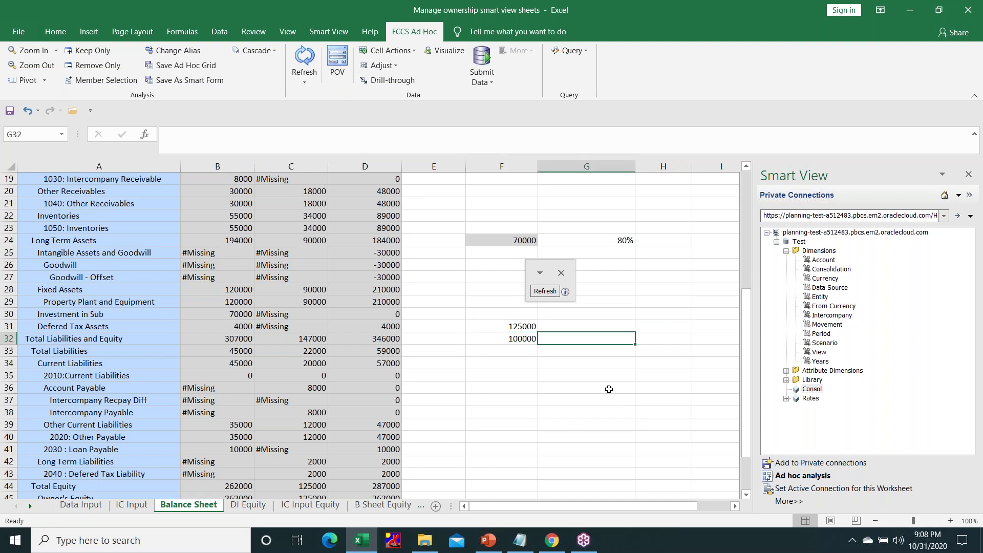
{"action": "type", "text": "70000"}
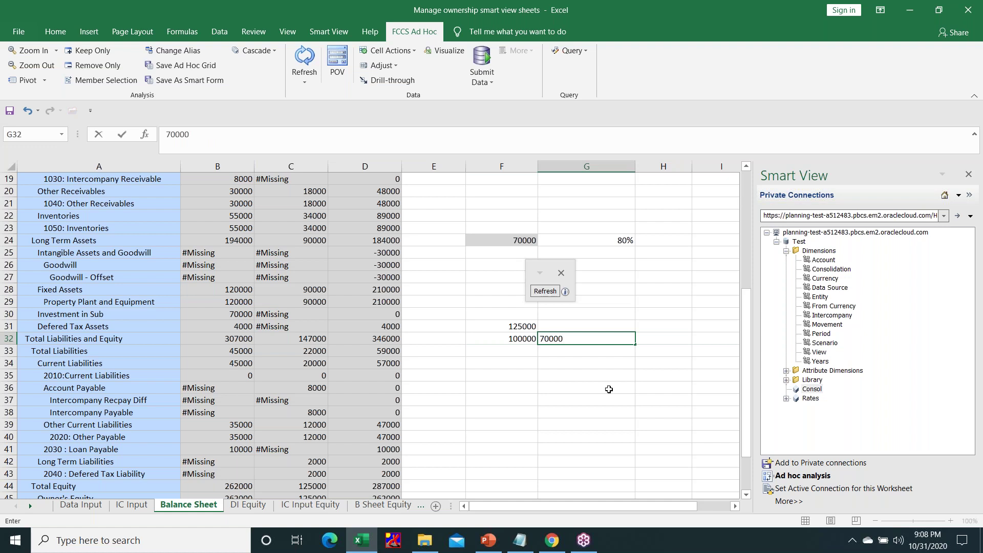
{"action": "key", "text": "Tab"}
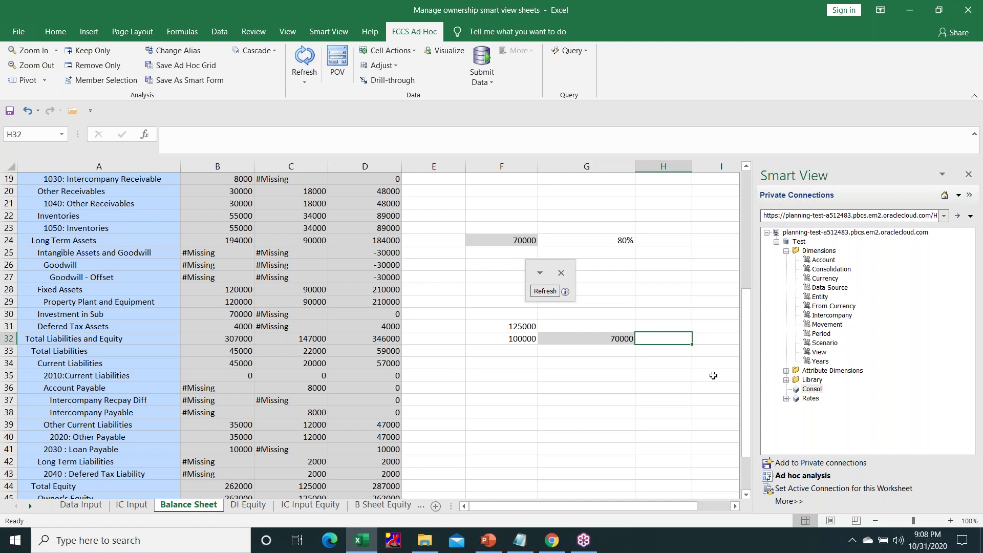
Calculate the goodwill in H32 by subtracting the equity share from the investment with +G32-F32.
{"action": "type", "text": "+"}
{"action": "key", "text": "Left"}
{"action": "type", "text": "-"}
{"action": "key", "text": "Left"}
{"action": "key", "text": "Left"}
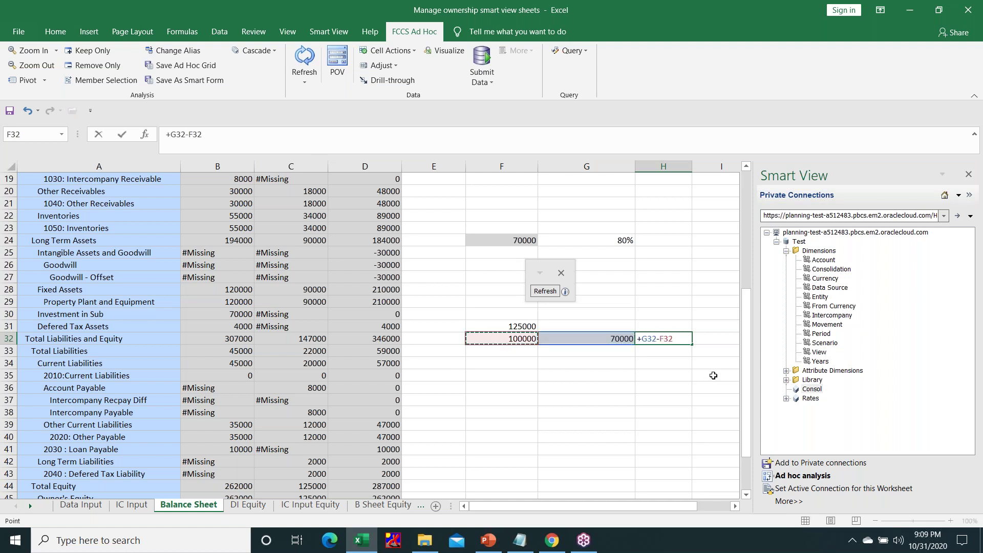
{"action": "key", "text": "Return"}
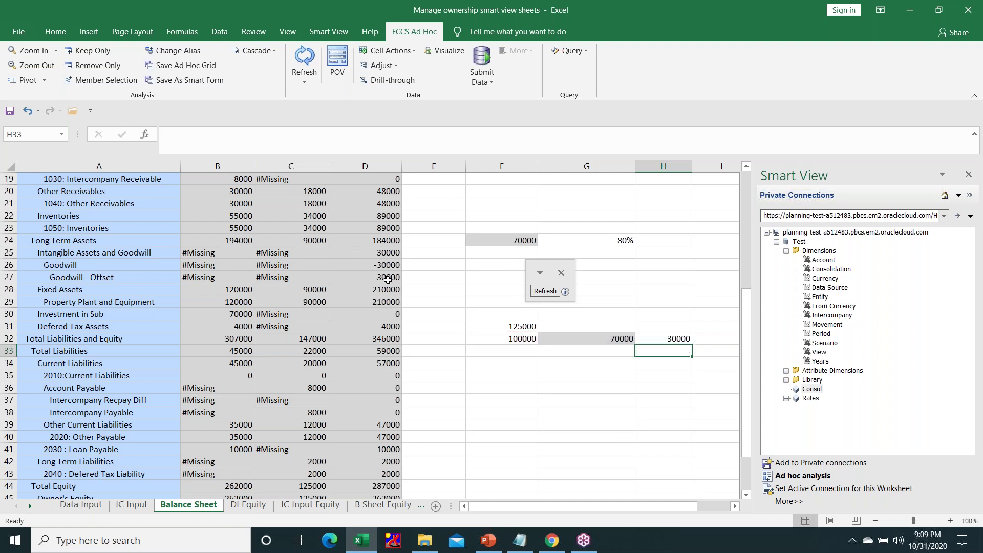
Compare LE-01's Investment in Sub amount with the consolidated CE-01 amount.
{"action": "scroll", "coordinate": [384, 284], "scroll_direction": "down", "scroll_amount": 2}
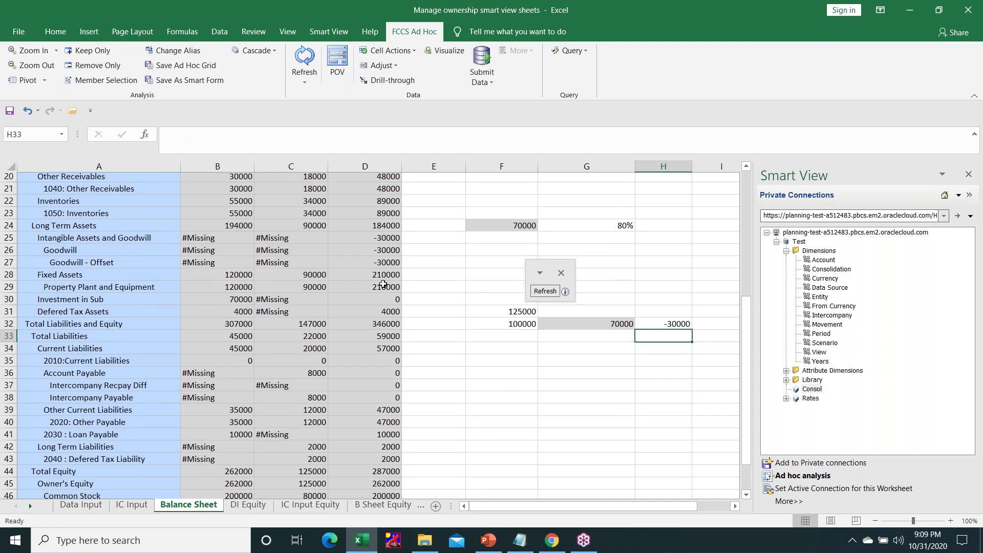
{"action": "scroll", "coordinate": [381, 283], "scroll_direction": "up", "scroll_amount": 2}
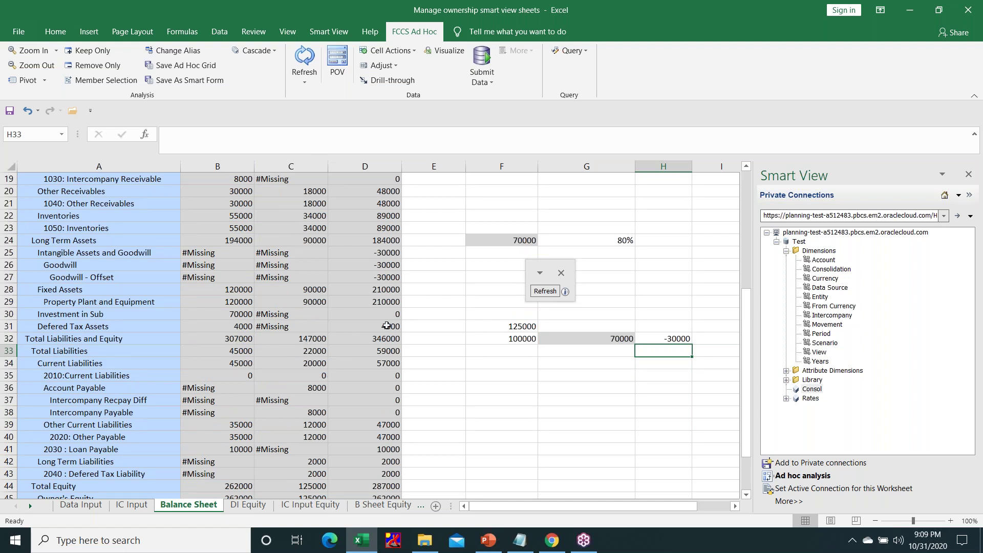
{"action": "left_click", "coordinate": [233, 314]}
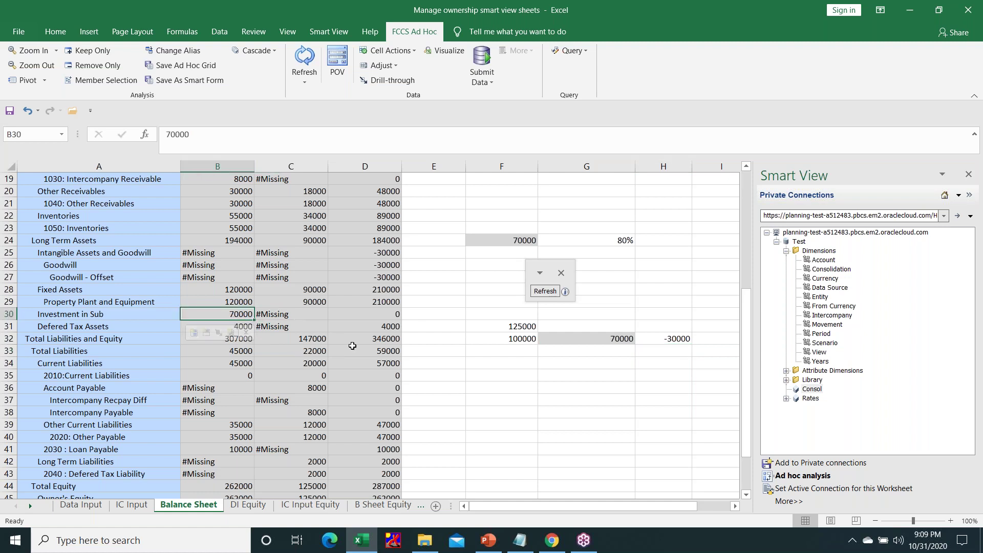
{"action": "left_click", "coordinate": [395, 312]}
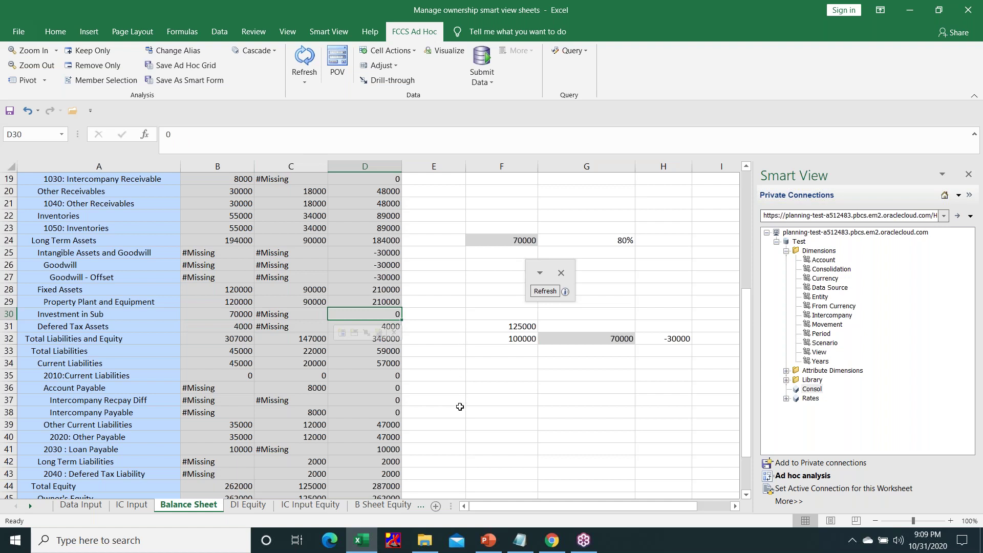
{"action": "left_click", "coordinate": [459, 406]}
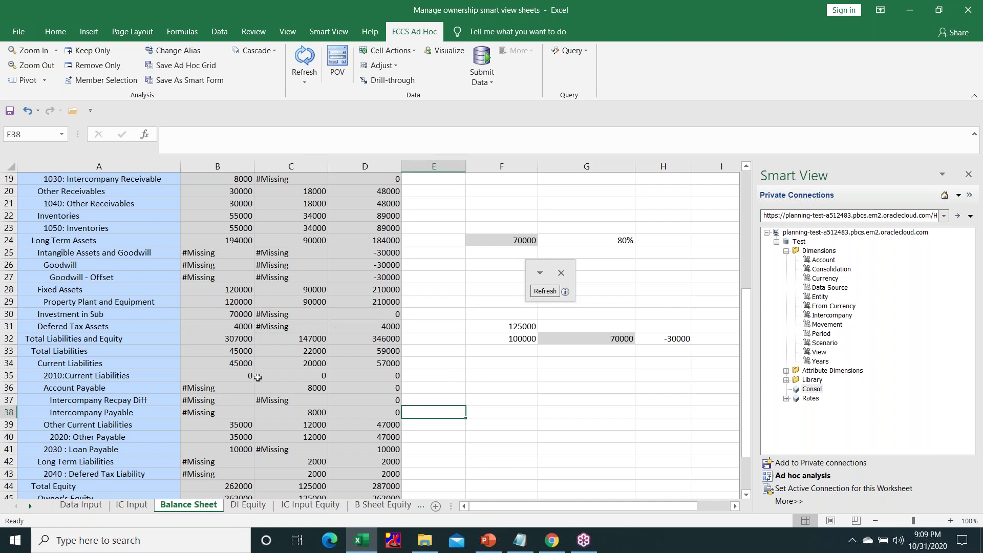
Check CE-01's Current Liabilities and compare LE-02's Account Payable and Intercompany Payable amounts with the consolidated CE-01 amounts.
{"action": "left_click", "coordinate": [382, 362]}
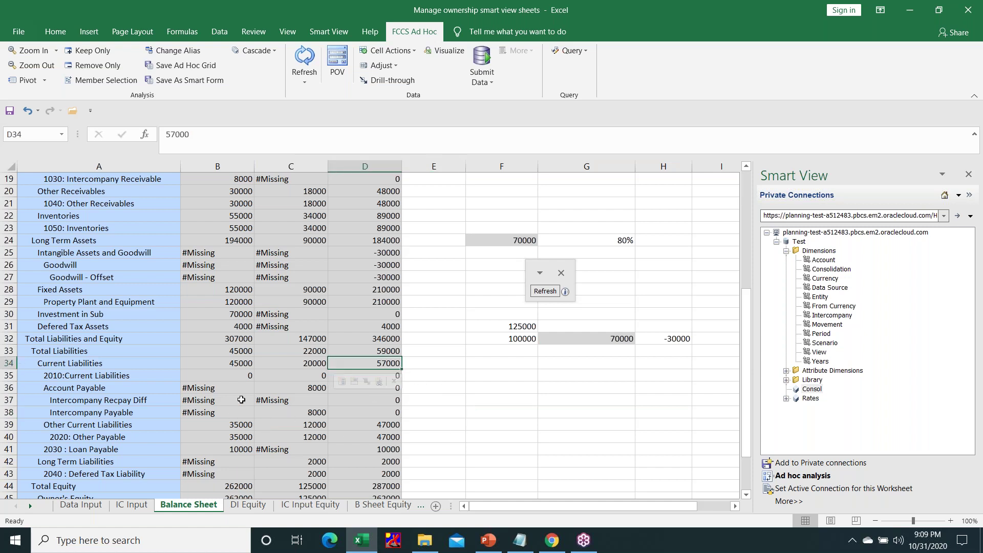
{"action": "left_click", "coordinate": [316, 386]}
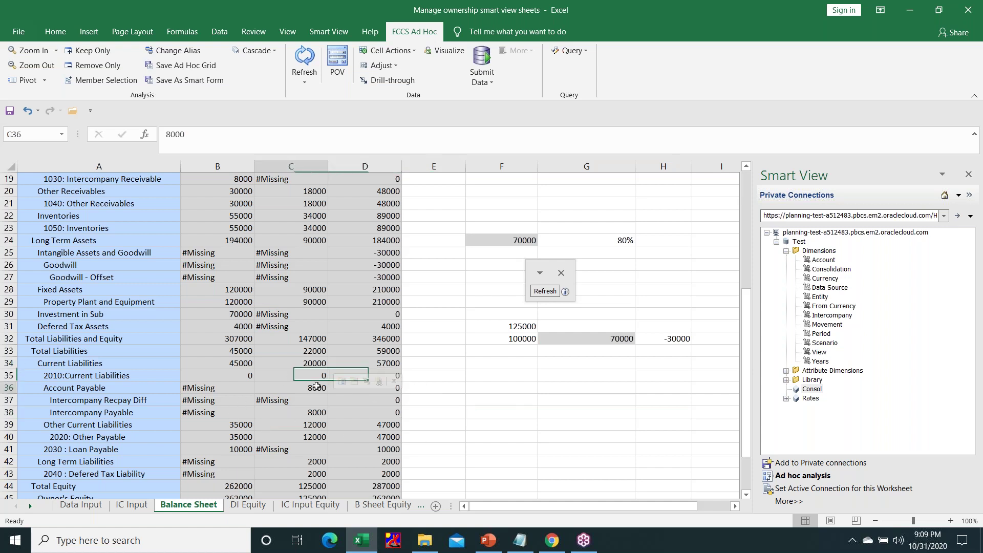
{"action": "left_click", "coordinate": [394, 389]}
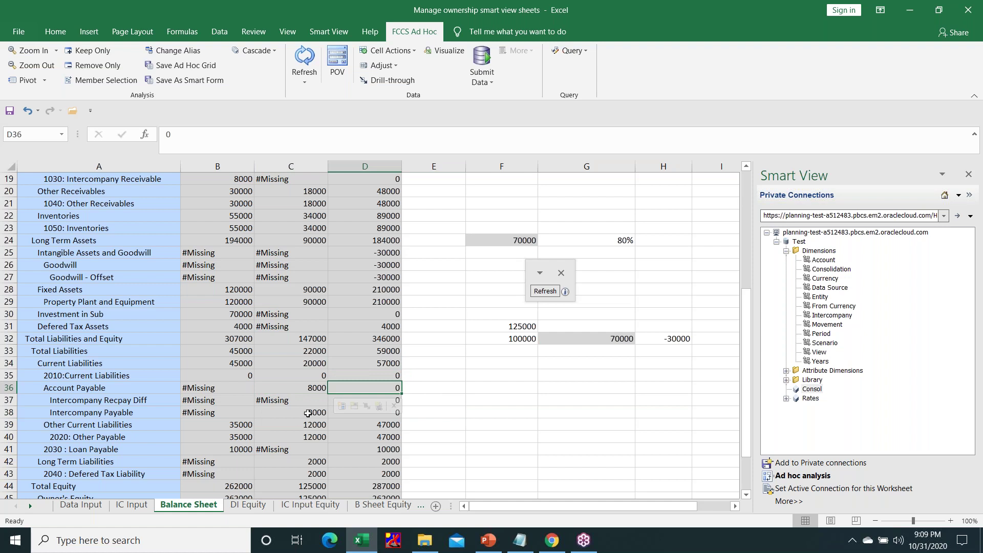
{"action": "left_click", "coordinate": [311, 410]}
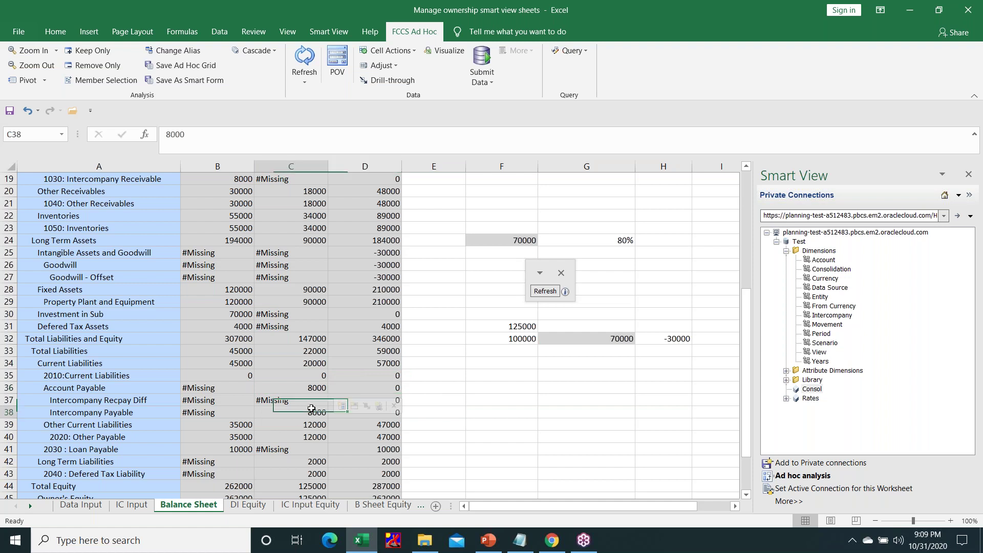
{"action": "left_click", "coordinate": [393, 414]}
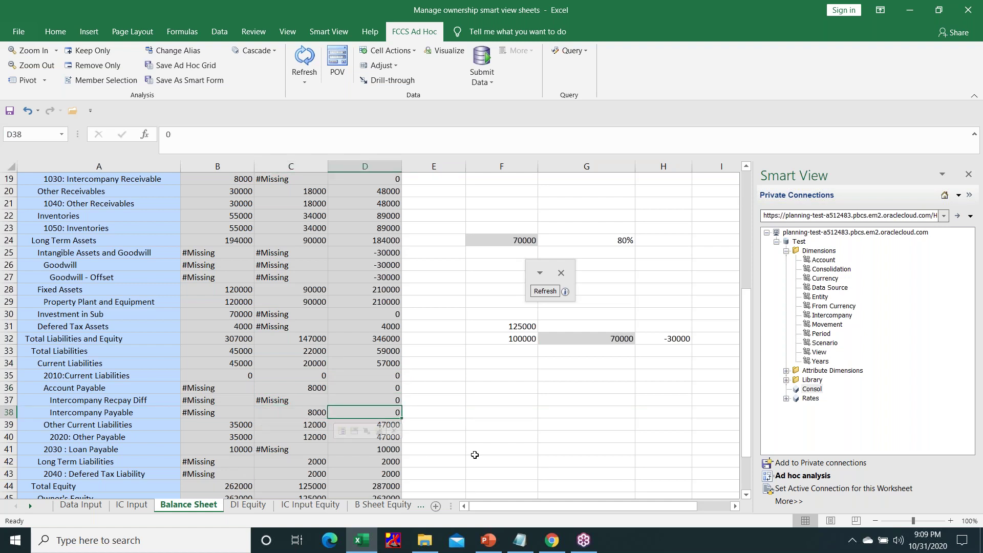
Compare LE-01's Common Stock and Retained Earnings with the consolidated CE-01 amounts, and check CE-01's Minority Interest.
{"action": "scroll", "coordinate": [333, 450], "scroll_direction": "down", "scroll_amount": 2}
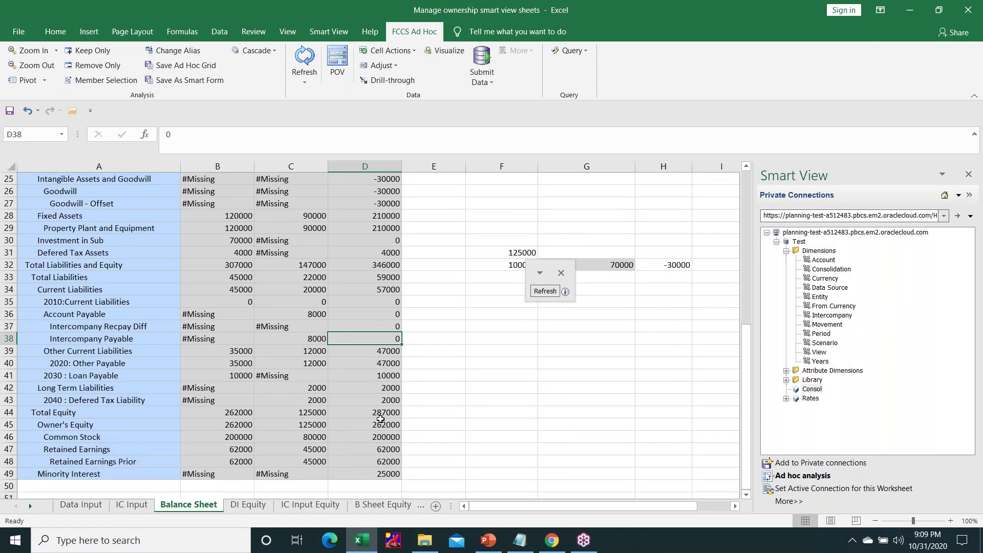
{"action": "left_click", "coordinate": [238, 437]}
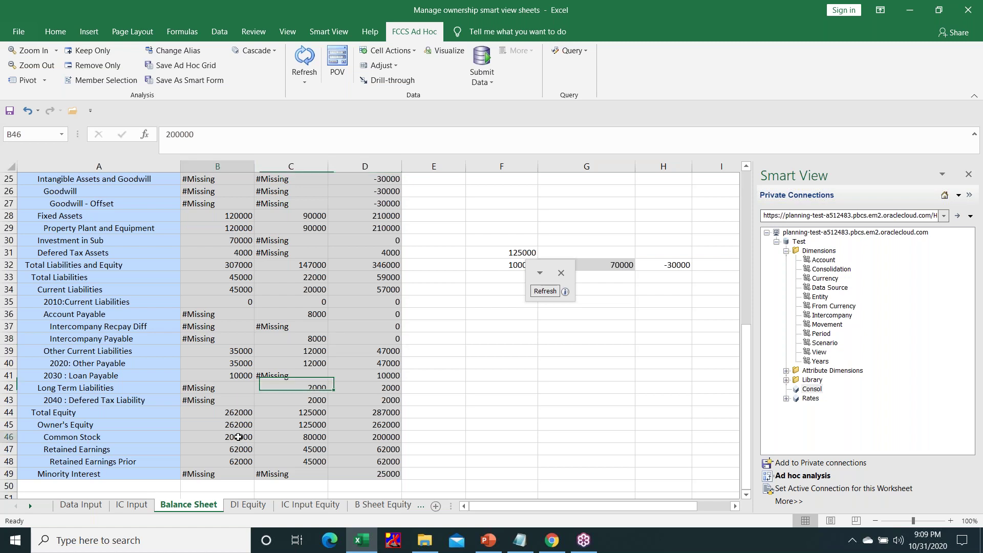
{"action": "left_click", "coordinate": [392, 439]}
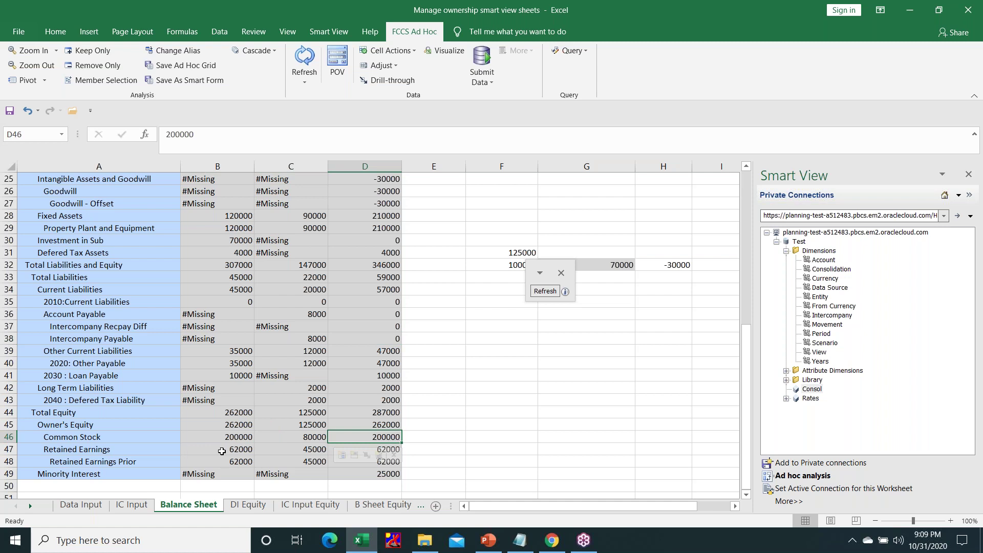
{"action": "left_click", "coordinate": [222, 451]}
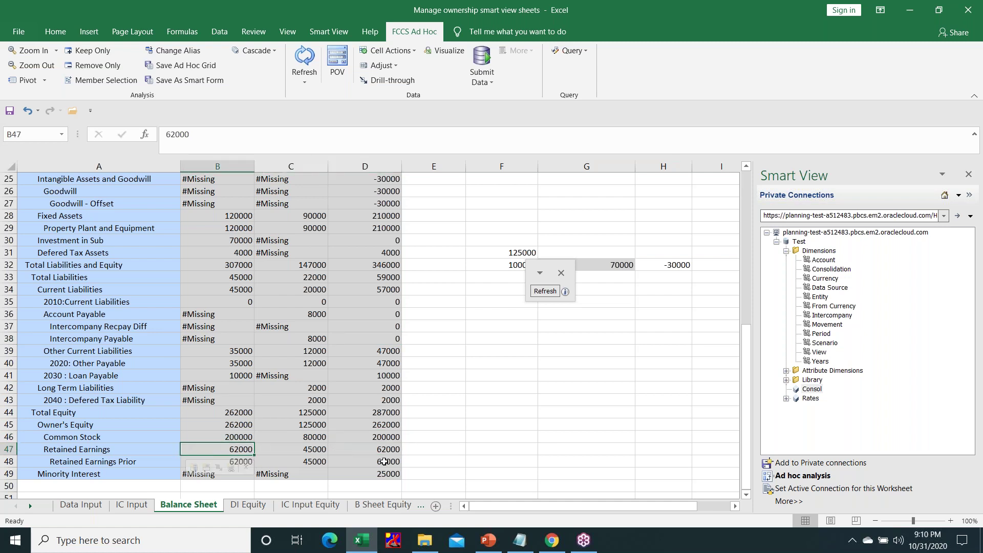
{"action": "left_click", "coordinate": [385, 461]}
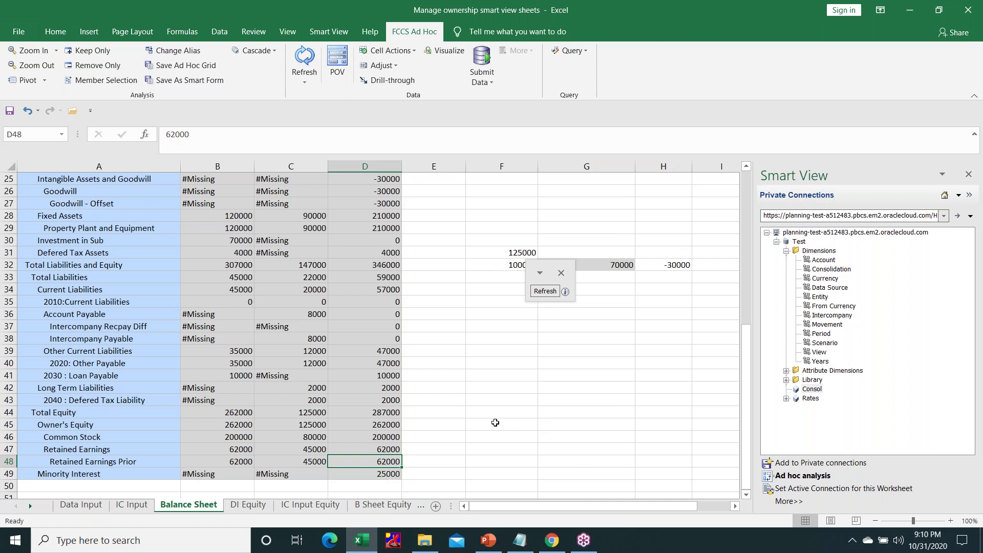
{"action": "scroll", "coordinate": [495, 422], "scroll_direction": "down", "scroll_amount": 1}
{"action": "key", "text": "Down"}
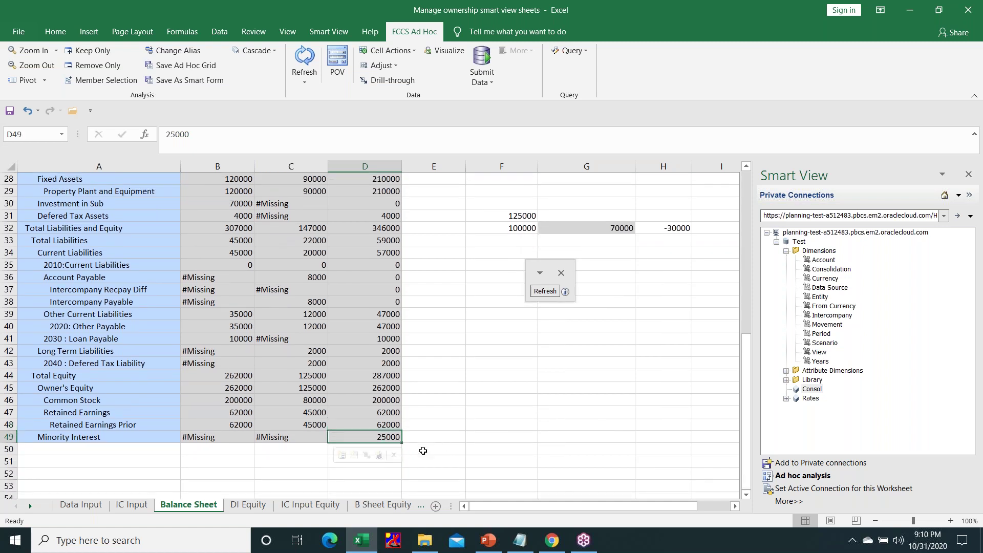
Check CE-01's Minority Interest and calculate the minority share in F33 with the formula +F31-F32.
{"action": "left_click", "coordinate": [443, 421]}
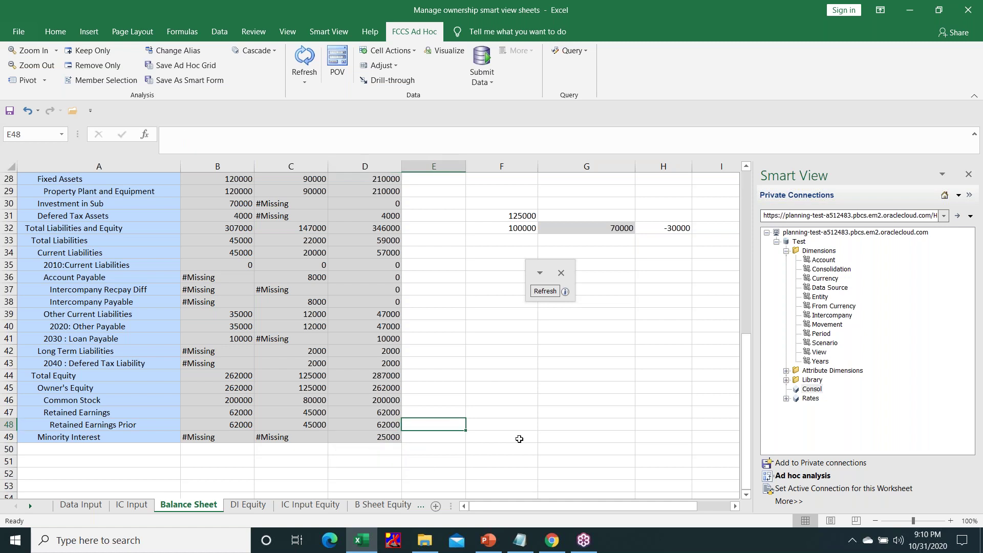
{"action": "left_click", "coordinate": [387, 436]}
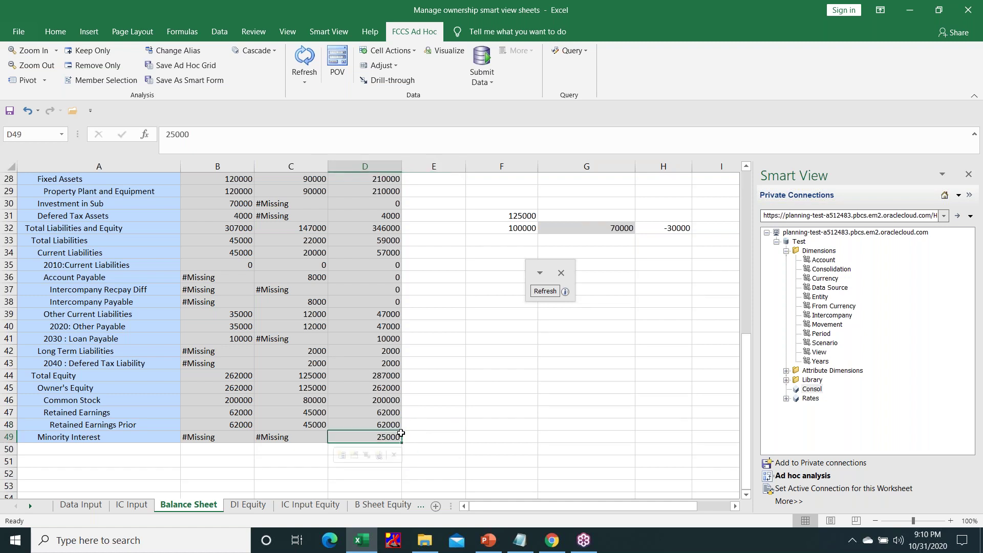
{"action": "left_click", "coordinate": [501, 237]}
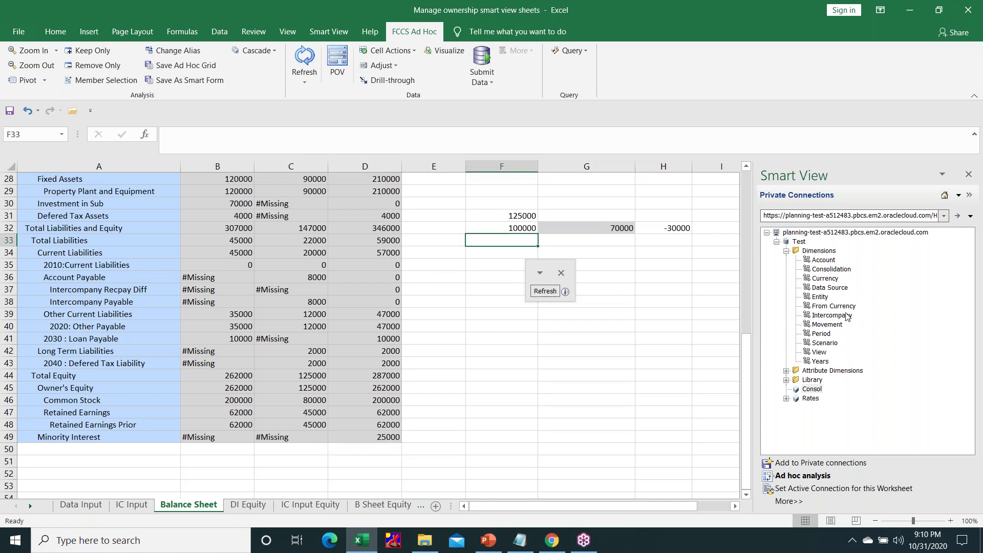
{"action": "type", "text": "+"}
{"action": "key", "text": "Up"}
{"action": "key", "text": "Up"}
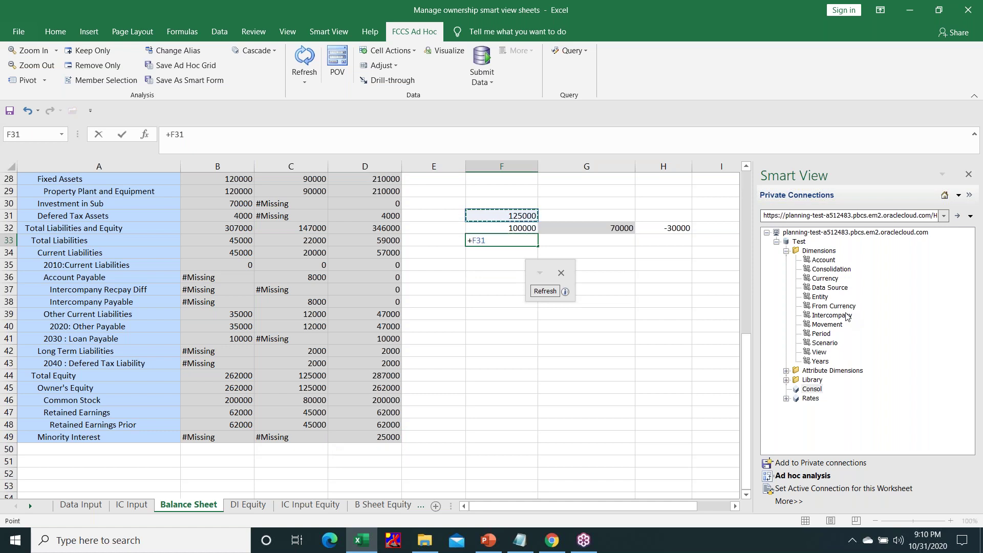
{"action": "type", "text": "-"}
{"action": "key", "text": "Up"}
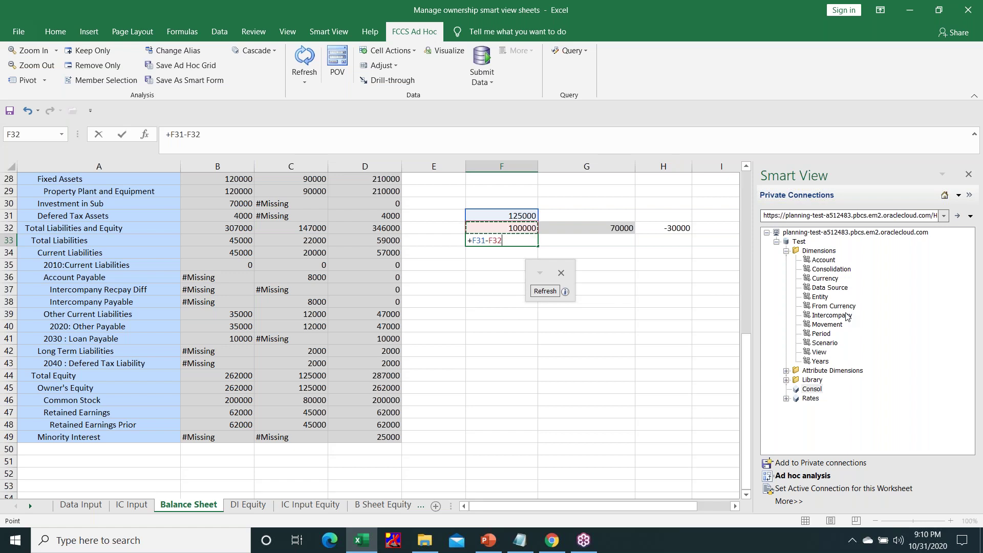
{"action": "key", "text": "Return"}
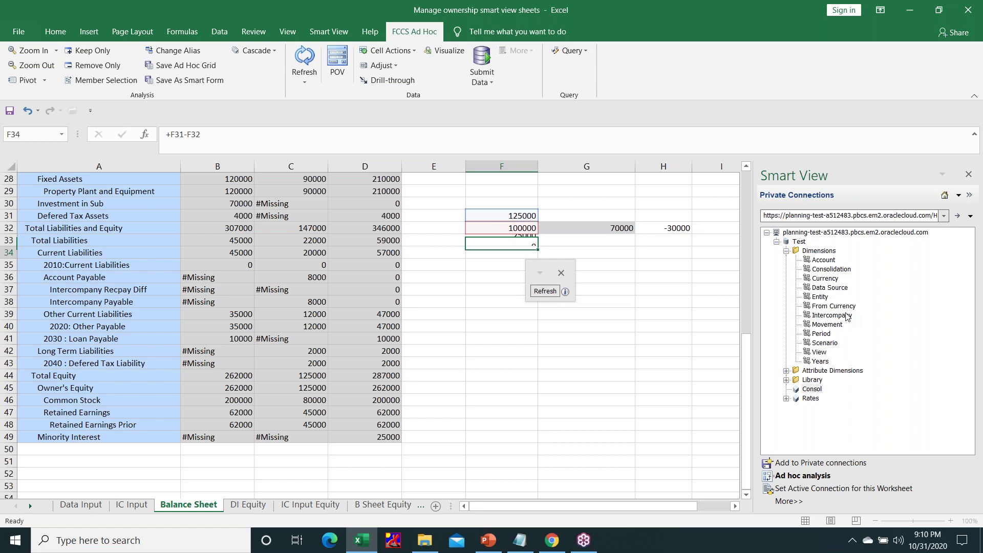
Review the minority interest working in F31 to F33, and return to the start of the Balance Sheet grid.
{"action": "key", "text": "Up"}
{"action": "key", "text": "Up"}
{"action": "key", "text": "Up"}
{"action": "key", "text": "Down"}
{"action": "key", "text": "Up"}
{"action": "key", "text": "Down"}
{"action": "key", "text": "Down"}
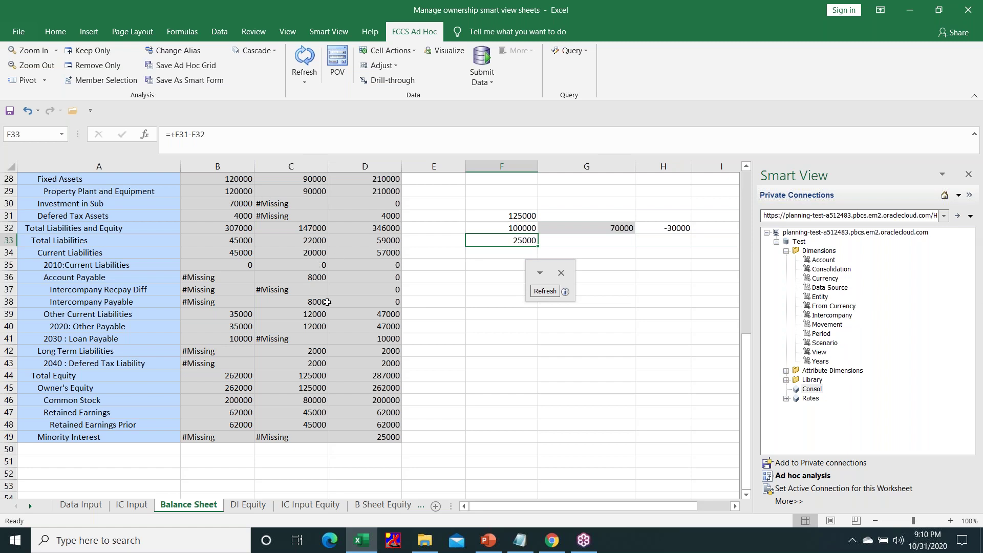
{"action": "scroll", "coordinate": [238, 264], "scroll_direction": "up", "scroll_amount": 4}
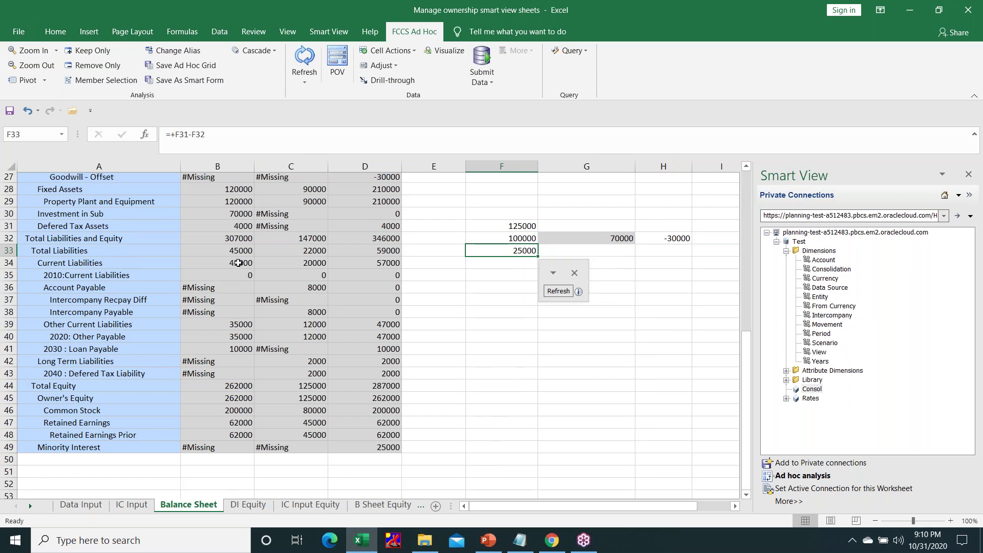
{"action": "scroll", "coordinate": [238, 263], "scroll_direction": "up", "scroll_amount": 5}
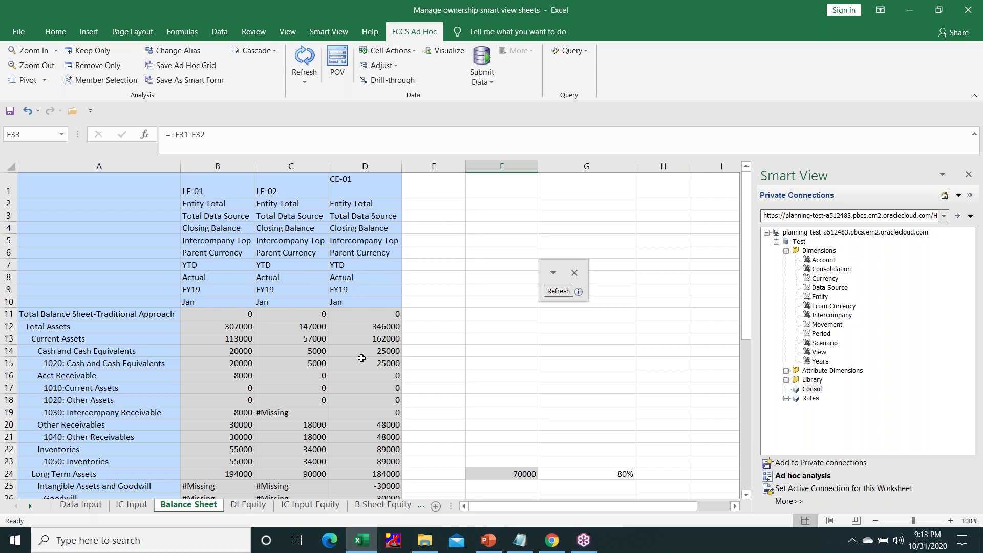
Switch to Chrome and examine LE-04's ownership percentage, consolidation method options and control options in Manage Ownership.
{"action": "left_click", "coordinate": [547, 539]}
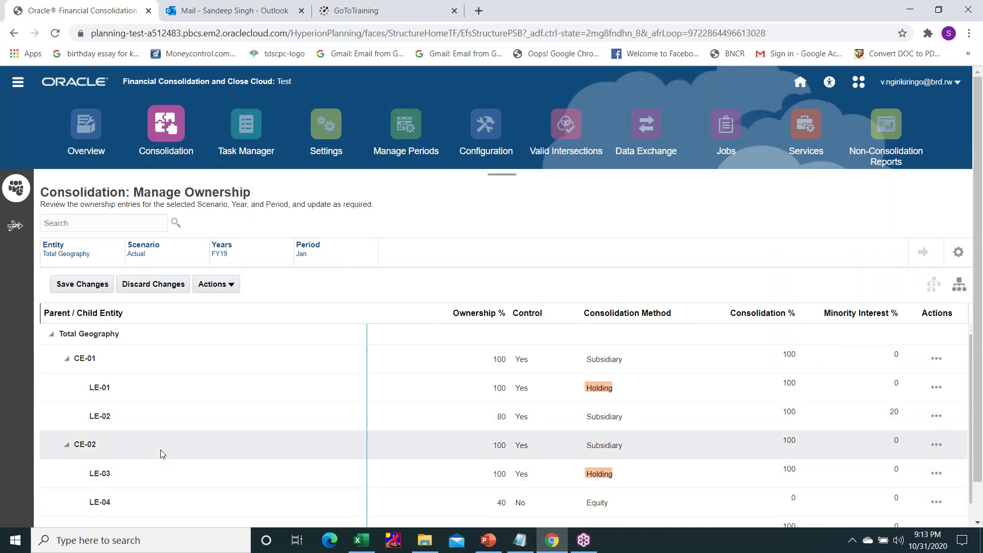
{"action": "scroll", "coordinate": [161, 448], "scroll_direction": "down", "scroll_amount": 3}
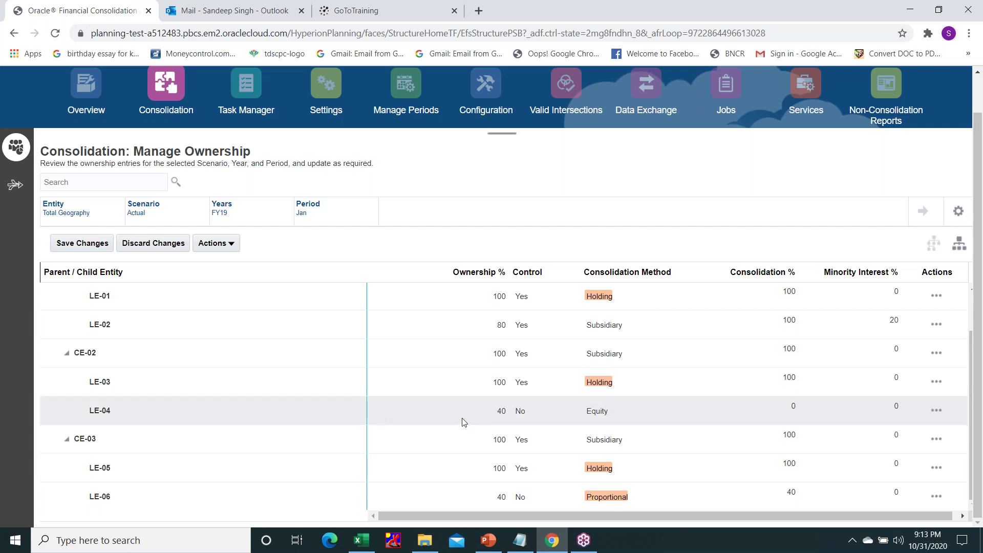
{"action": "left_click", "coordinate": [475, 412]}
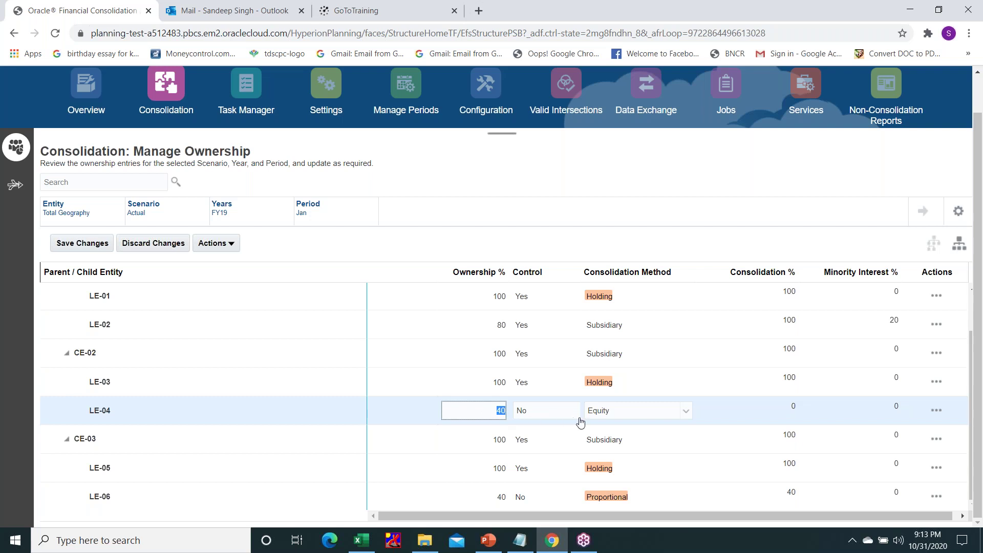
{"action": "left_click", "coordinate": [664, 415]}
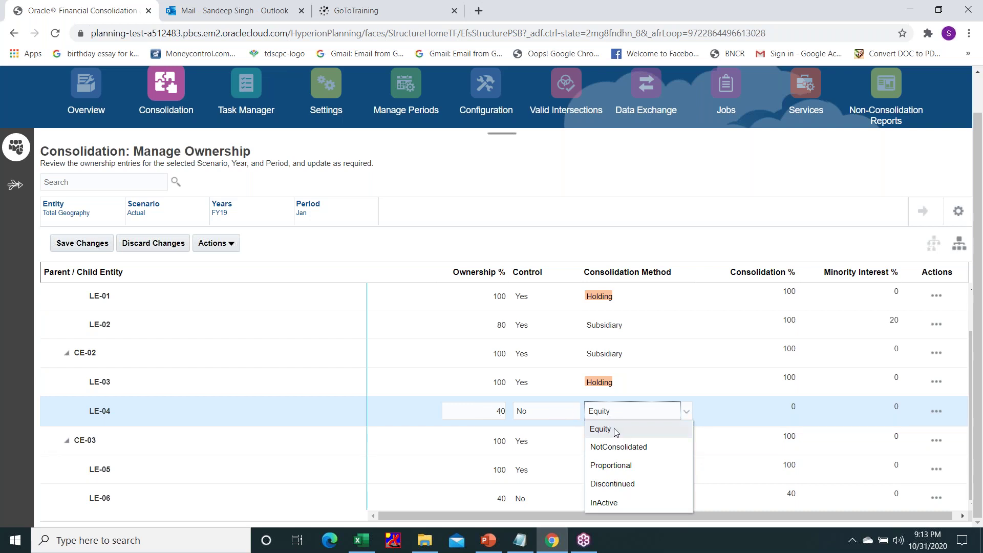
{"action": "left_click", "coordinate": [555, 418]}
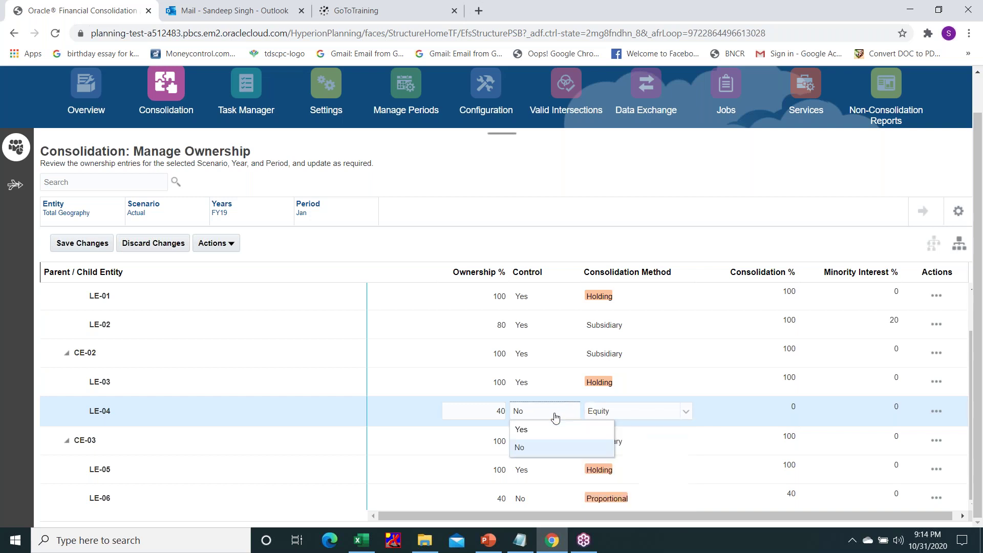
Review the ownership ranges, control and consolidation percentages in Manage Consolidation Methods, and close it without changes.
{"action": "left_click", "coordinate": [232, 244]}
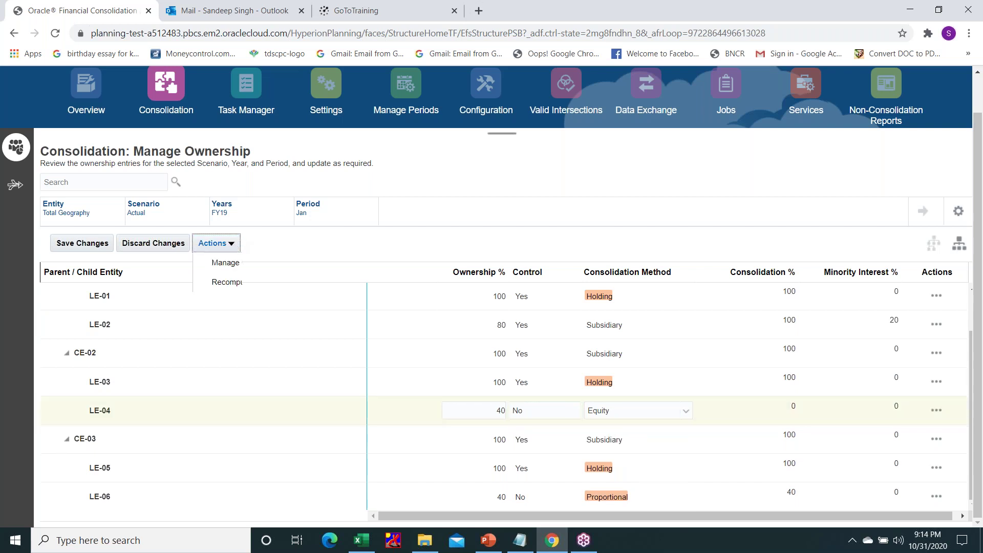
{"action": "left_click", "coordinate": [286, 272]}
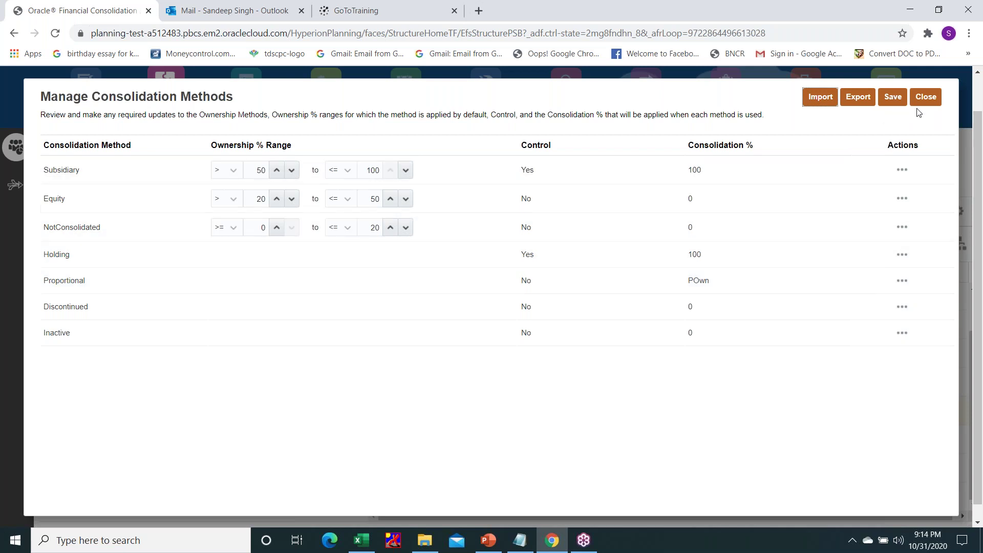
{"action": "left_click", "coordinate": [929, 102]}
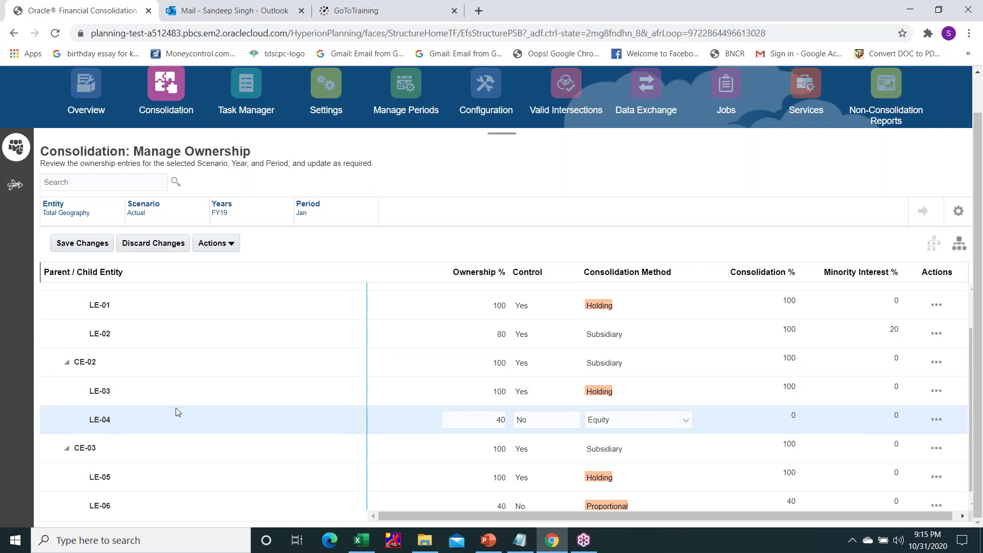
Switch back to Excel and check the LE-03 and LE-04 input columns on the DI Equity sheet.
{"action": "key", "text": "alt+Tab"}
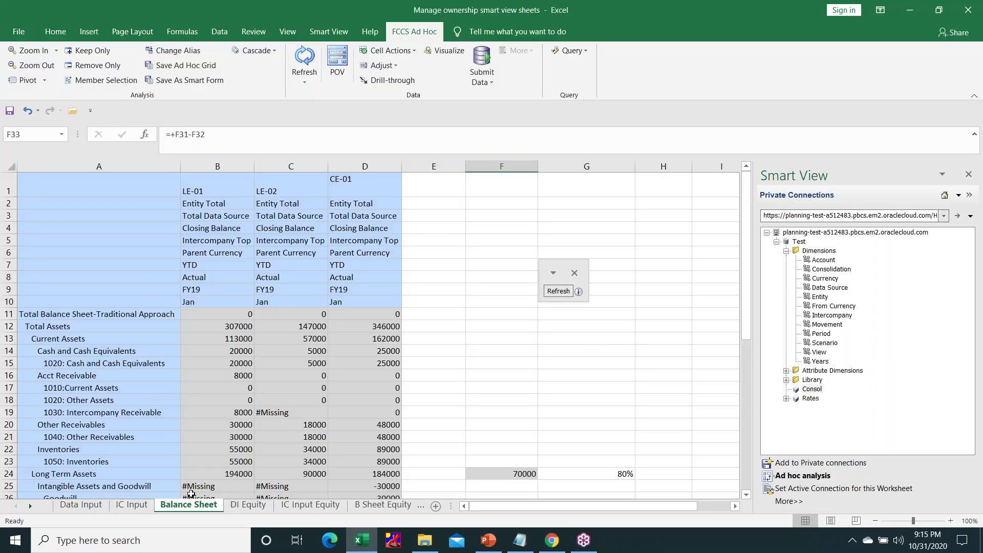
{"action": "left_click", "coordinate": [245, 505]}
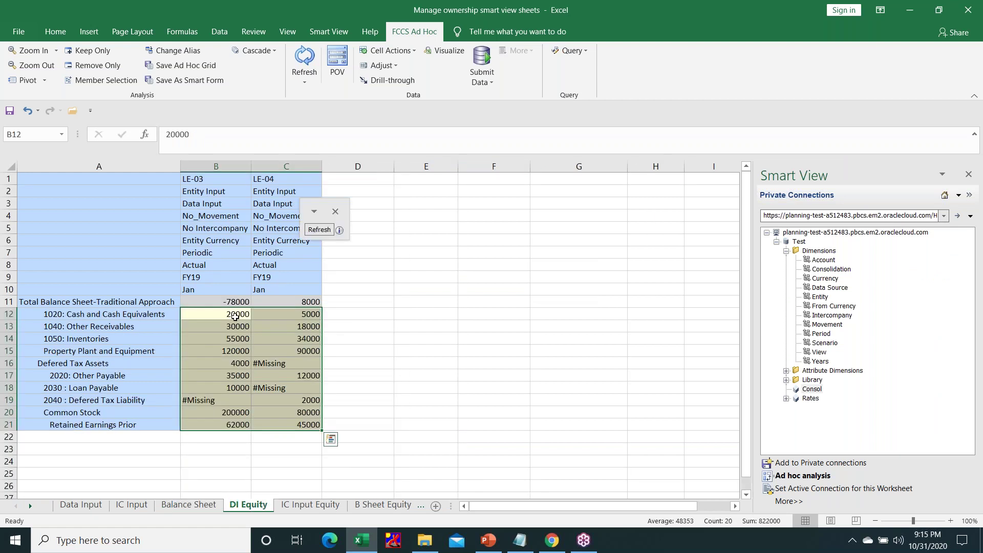
{"action": "left_click", "coordinate": [235, 315]}
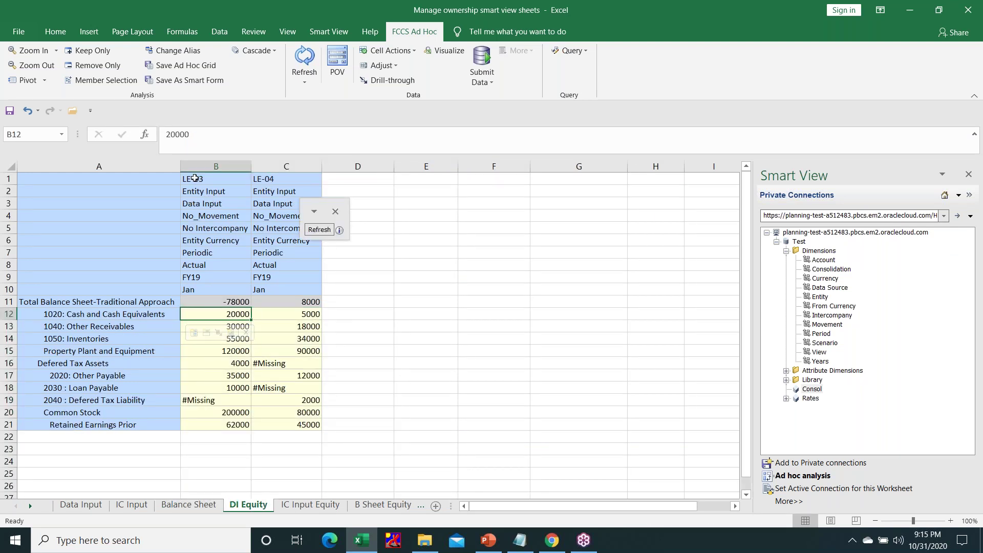
{"action": "left_click", "coordinate": [195, 178]}
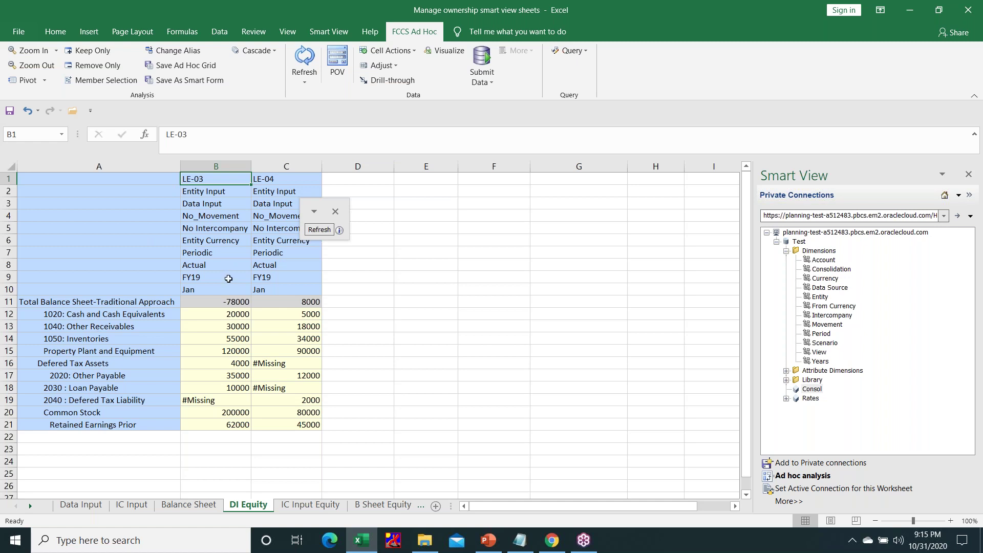
{"action": "left_click", "coordinate": [263, 177]}
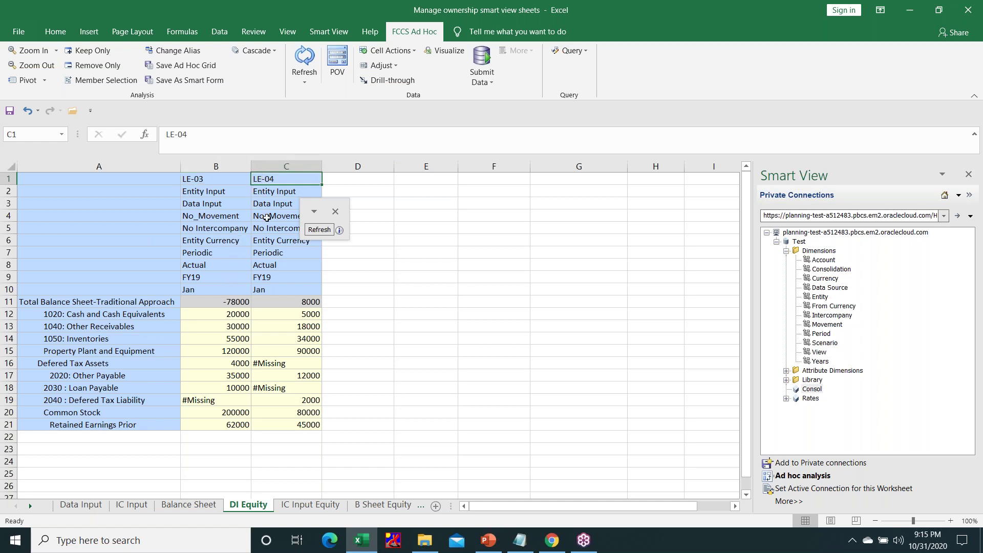
Move the floating Refresh box off the LE-04 column into the empty area beside the DI Equity grid.
{"action": "left_click", "coordinate": [323, 213]}
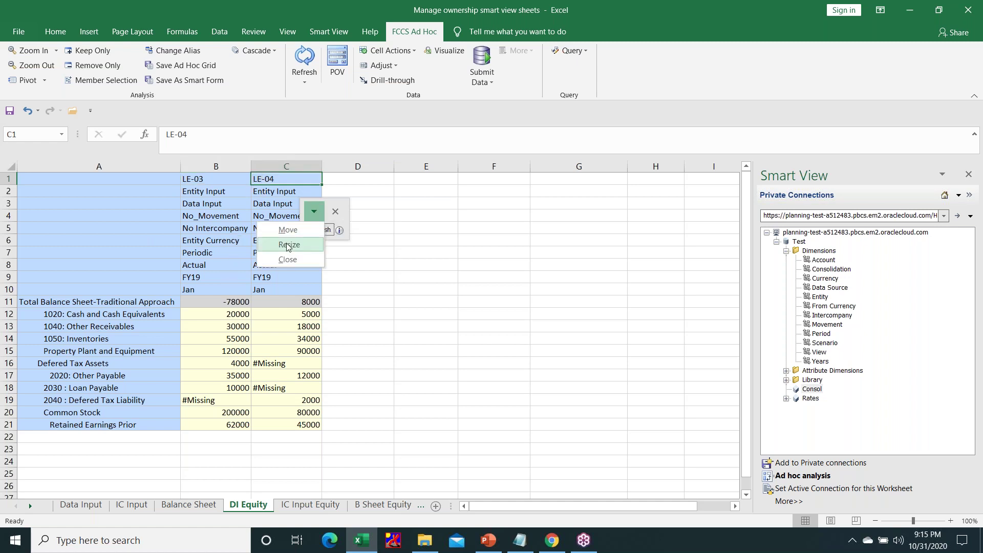
{"action": "left_click", "coordinate": [290, 231]}
{"action": "left_click_drag", "start_coordinate": [327, 211], "coordinate": [527, 254]}
{"action": "left_click", "coordinate": [445, 261]}
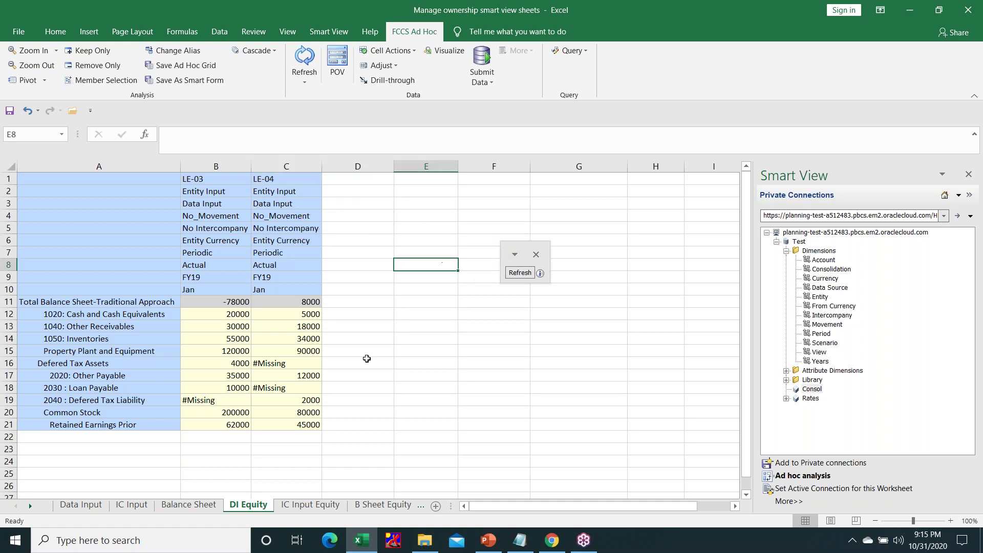
{"action": "left_click", "coordinate": [364, 361]}
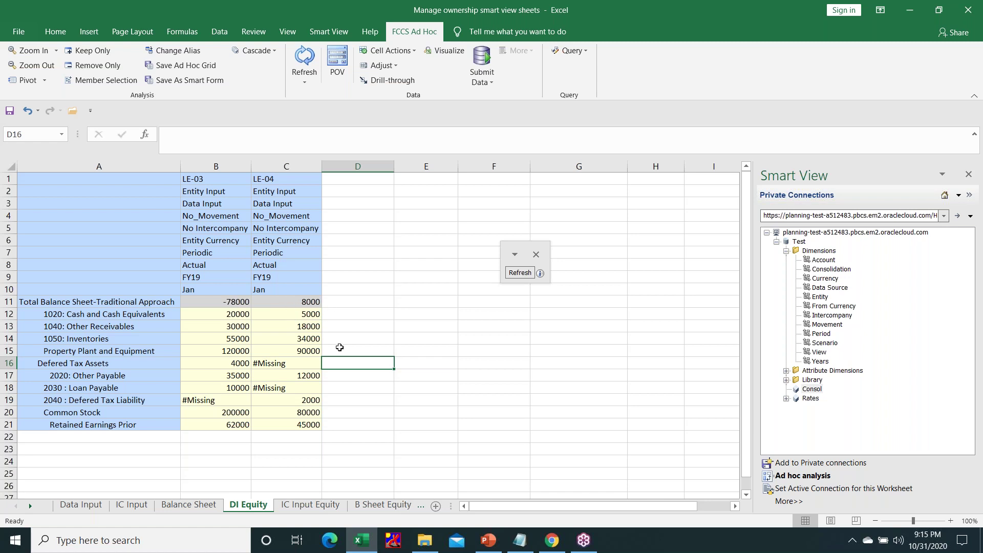
Check the LE-03 and LE-04 entities and their intercompany partners on the IC Input Equity sheet.
{"action": "left_click", "coordinate": [314, 506]}
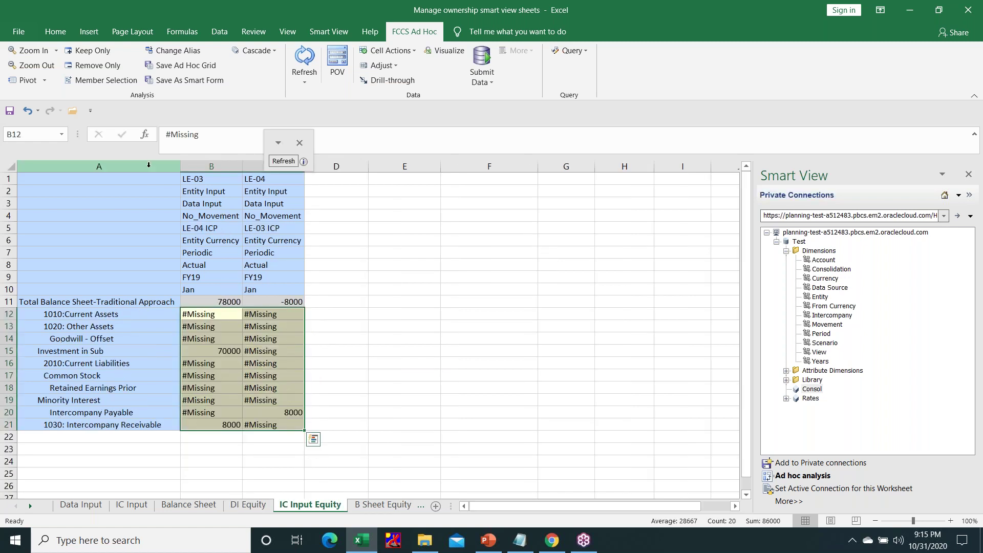
{"action": "left_click", "coordinate": [207, 179]}
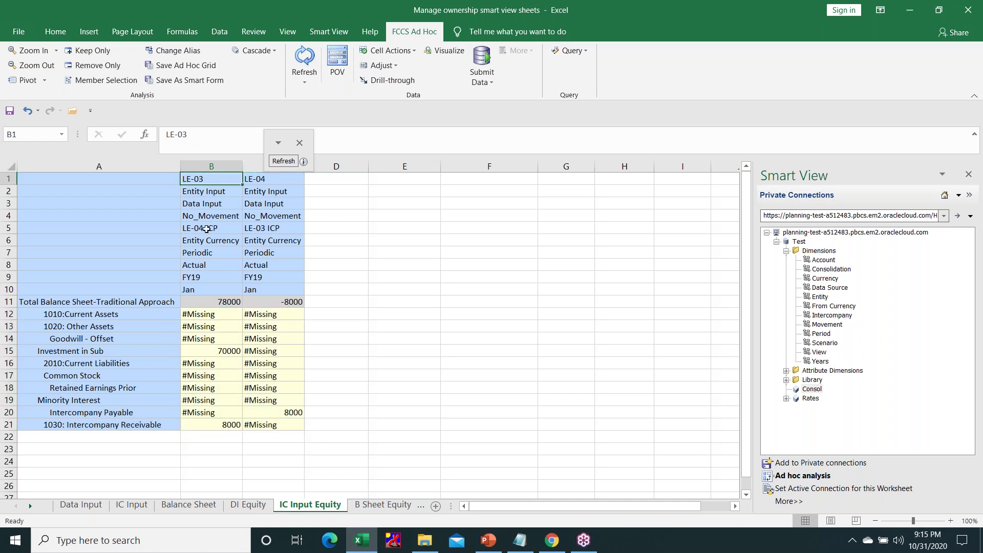
{"action": "left_click", "coordinate": [206, 229]}
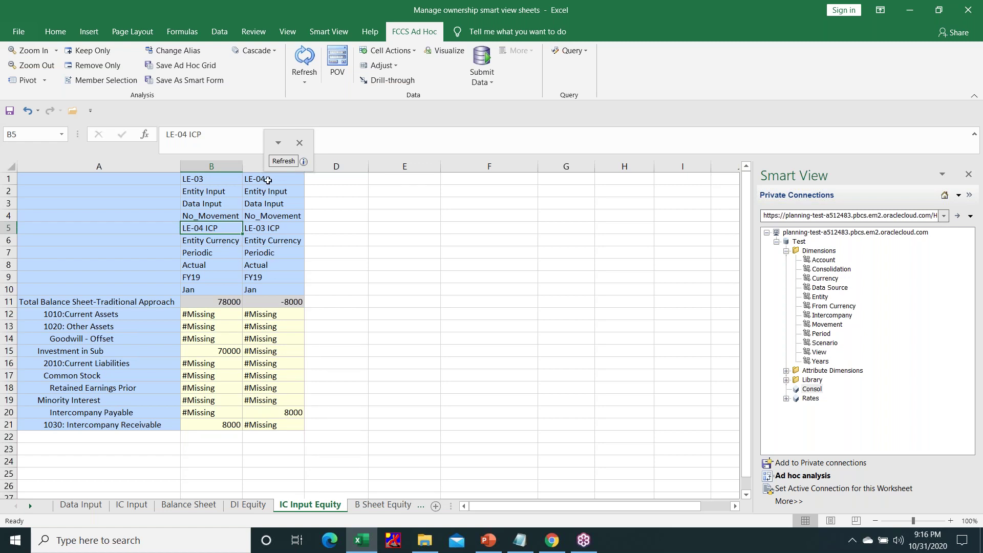
{"action": "left_click", "coordinate": [267, 180]}
{"action": "left_click", "coordinate": [277, 233]}
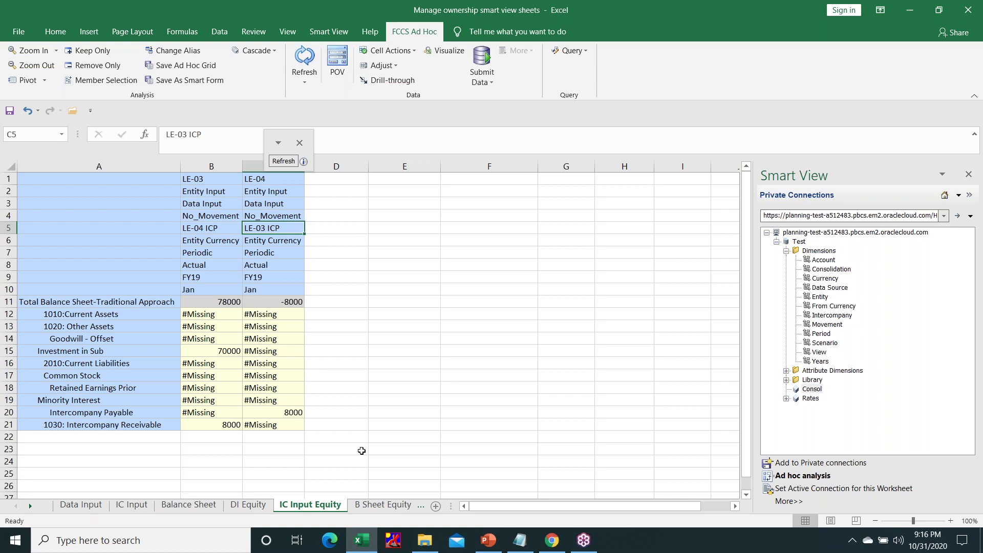
Review the dimension members heading the LE-03, LE-04 and CE-02 columns on the B Sheet Equity sheet.
{"action": "left_click", "coordinate": [386, 506]}
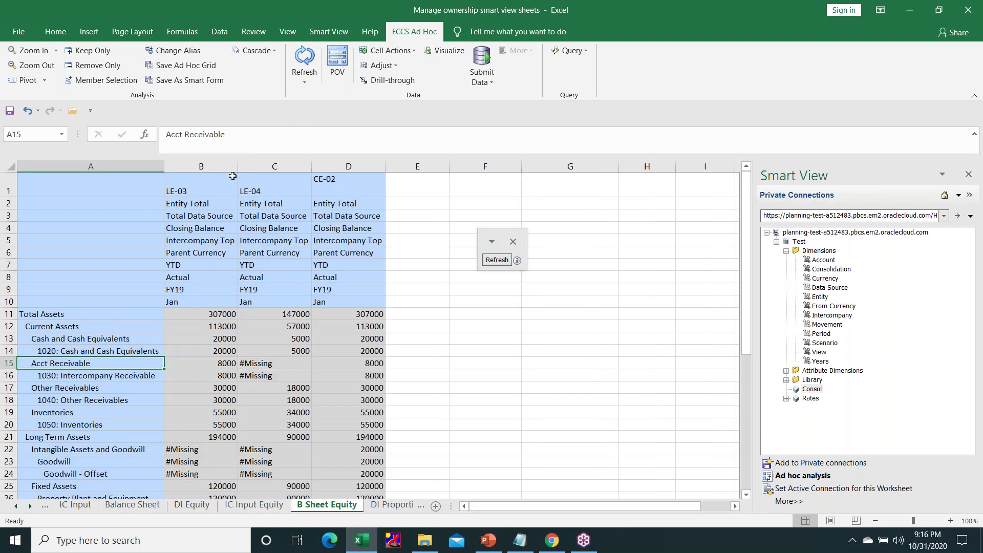
{"action": "left_click", "coordinate": [201, 182]}
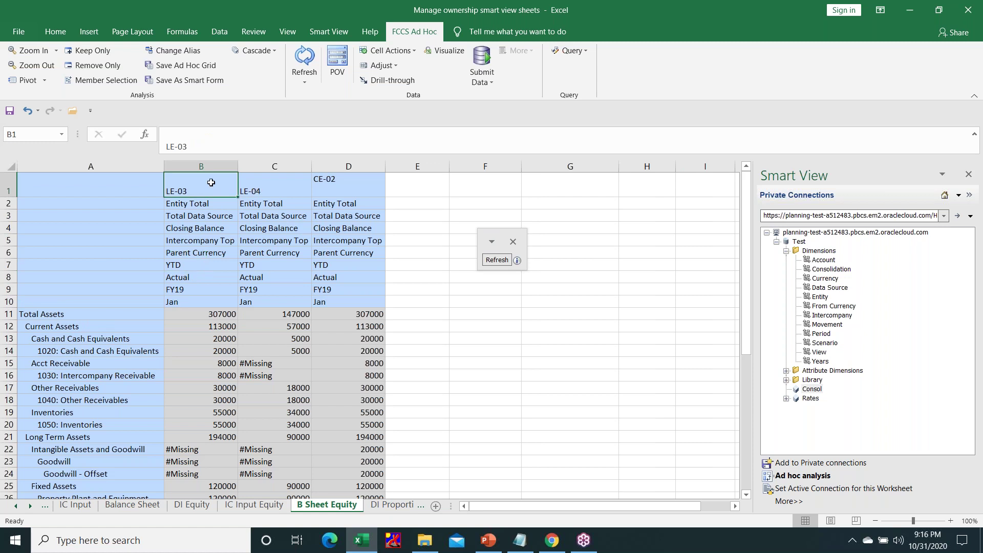
{"action": "left_click_drag", "start_coordinate": [203, 229], "coordinate": [202, 302]}
{"action": "left_click_drag", "start_coordinate": [262, 187], "coordinate": [272, 303]}
{"action": "left_click_drag", "start_coordinate": [347, 179], "coordinate": [354, 302]}
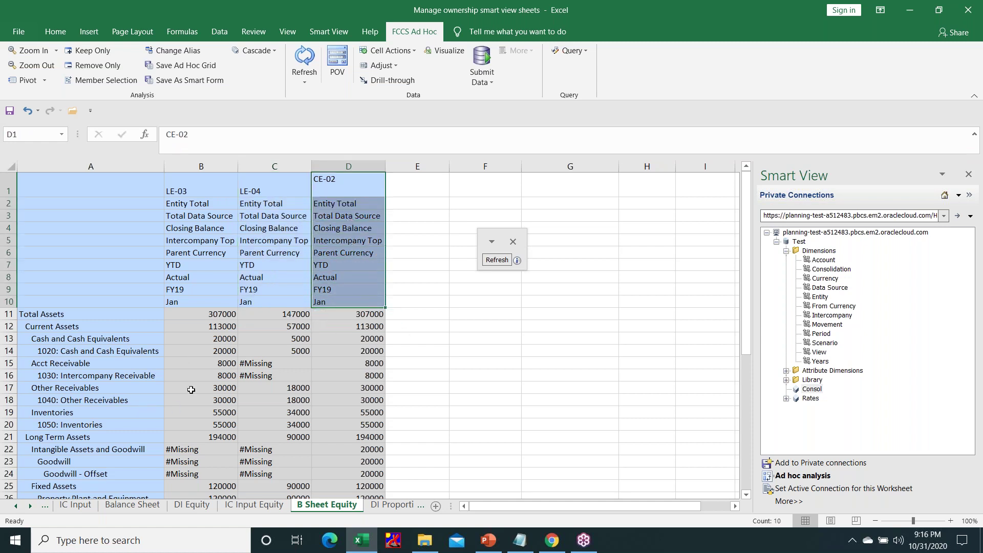
Compare the cash and cash equivalents balances of LE-03, LE-04 and CE-02 on the B Sheet Equity sheet.
{"action": "left_click", "coordinate": [199, 335]}
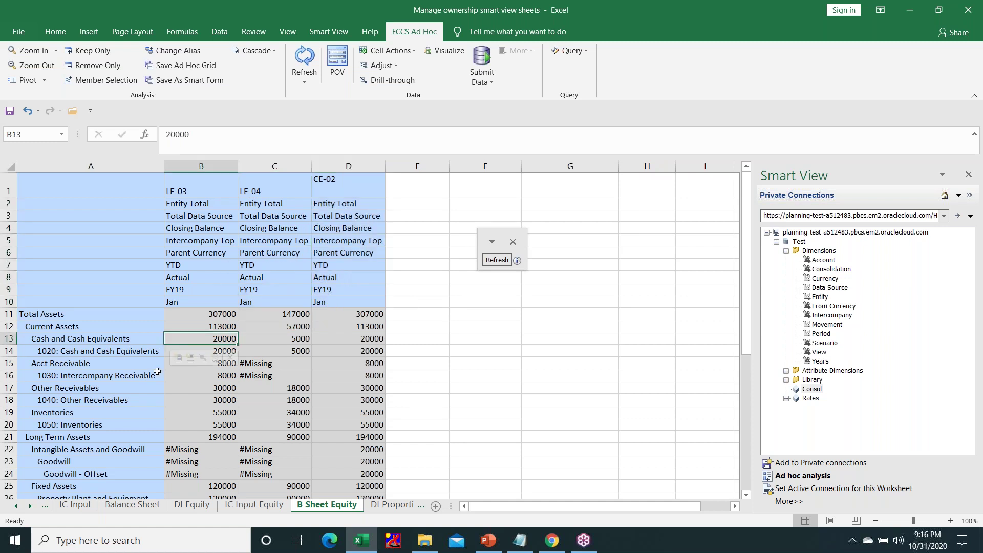
{"action": "left_click", "coordinate": [257, 348]}
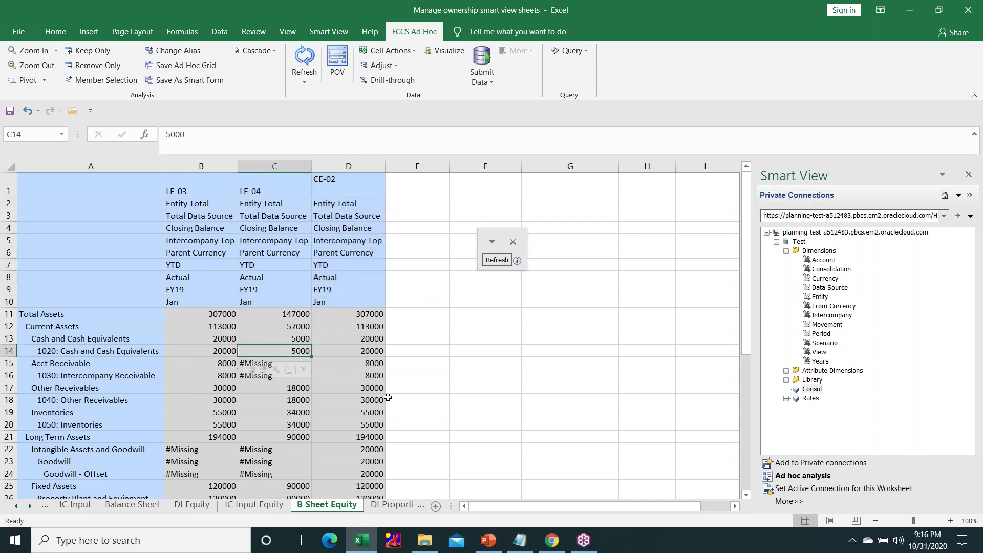
{"action": "key", "text": "Left"}
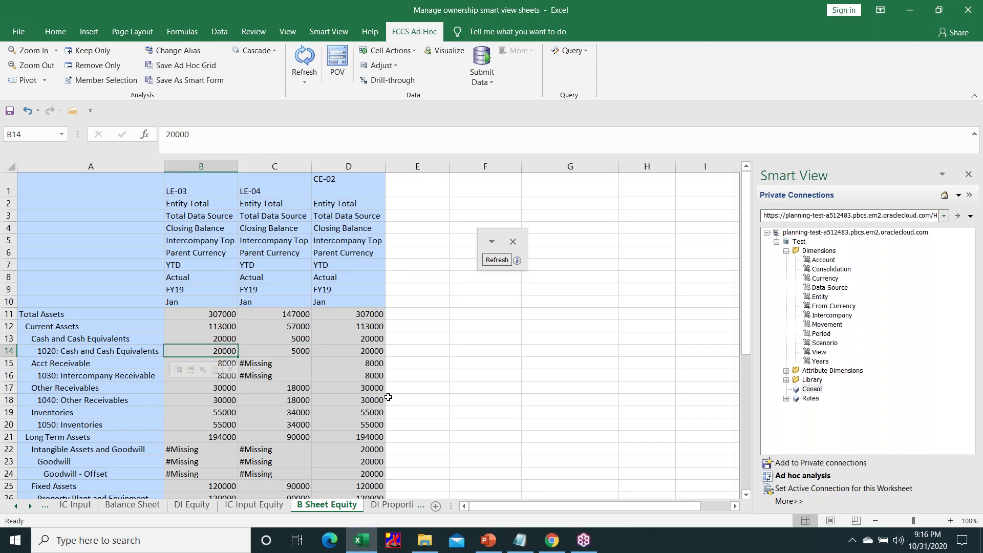
{"action": "key", "text": "Right"}
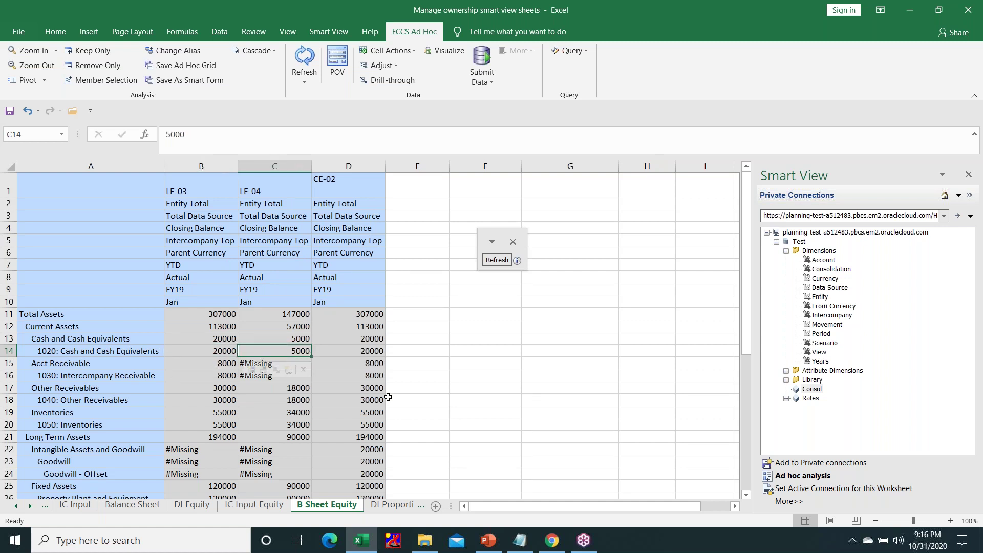
{"action": "key", "text": "Right"}
{"action": "key", "text": "Down"}
{"action": "key", "text": "Up"}
Check CE-02's receivables, inventories and long-term assets, and compare the inventories with LE-04's.
{"action": "key", "text": "Down"}
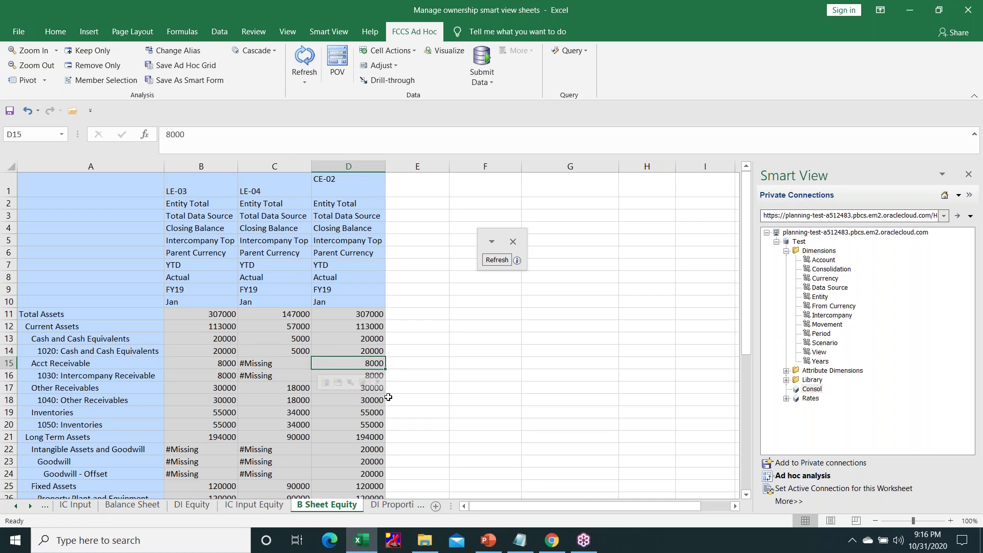
{"action": "key", "text": "Down"}
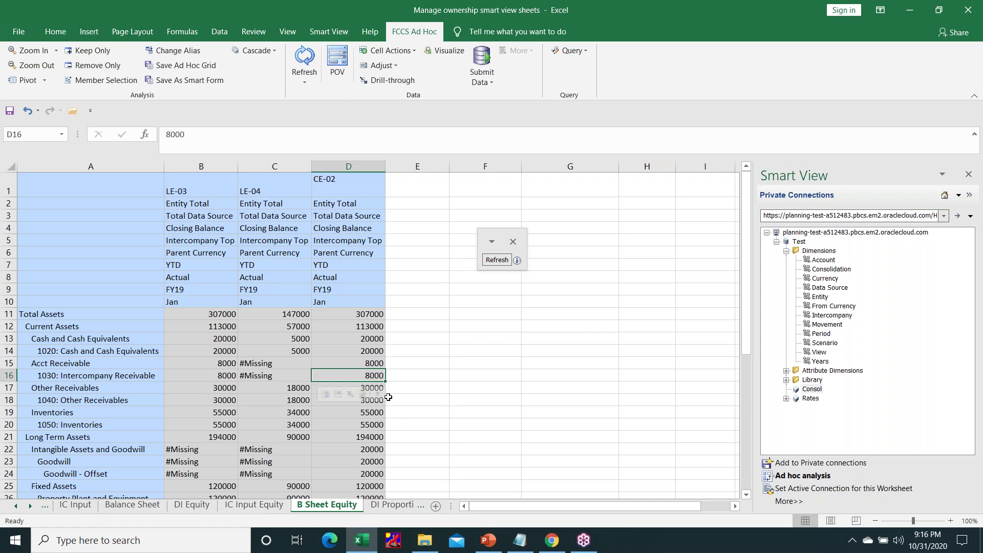
{"action": "key", "text": "Down"}
{"action": "key", "text": "Down"}
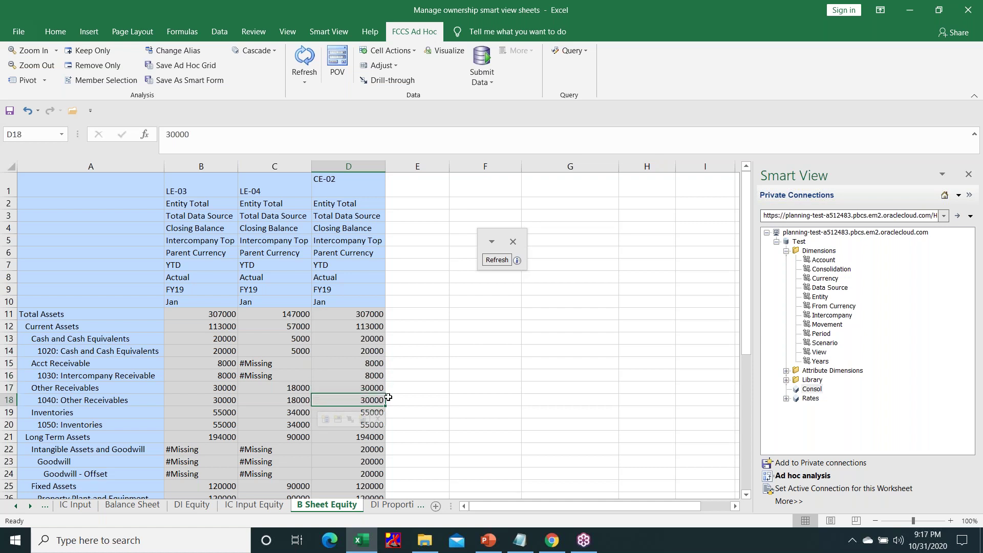
{"action": "key", "text": "Down"}
{"action": "key", "text": "Down"}
{"action": "key", "text": "Down"}
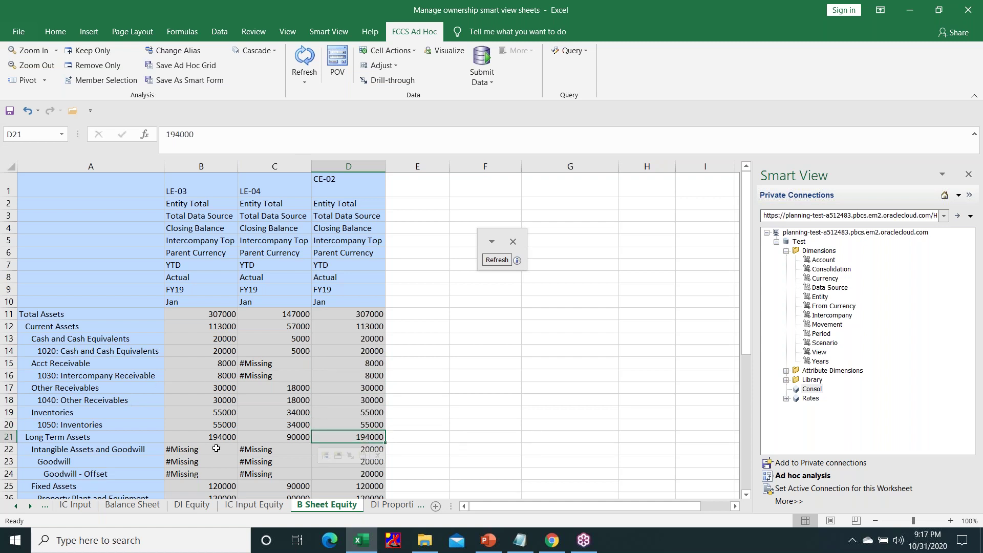
{"action": "left_click", "coordinate": [278, 418]}
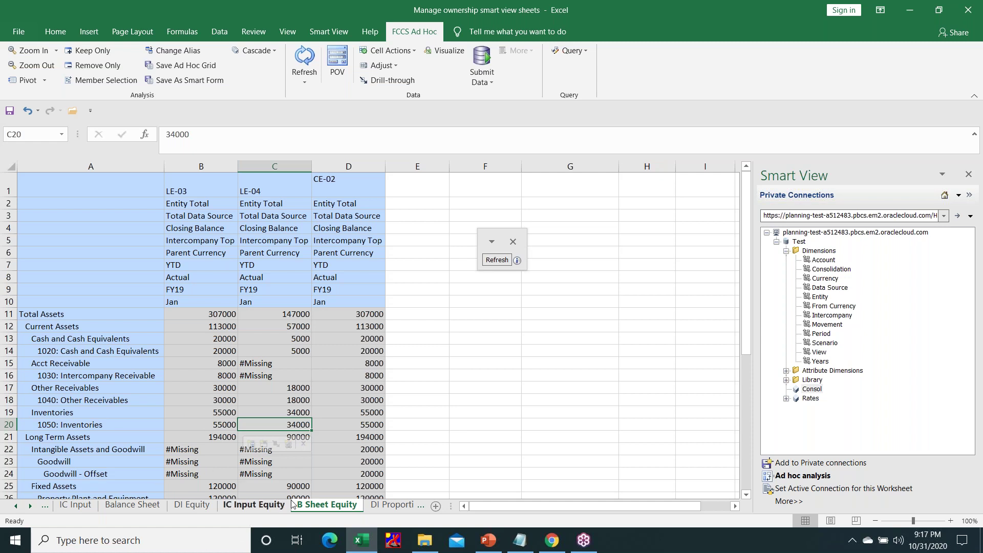
Inspect CE-02's Goodwill and Intangible Assets and Goodwill balances.
{"action": "left_click", "coordinate": [354, 461]}
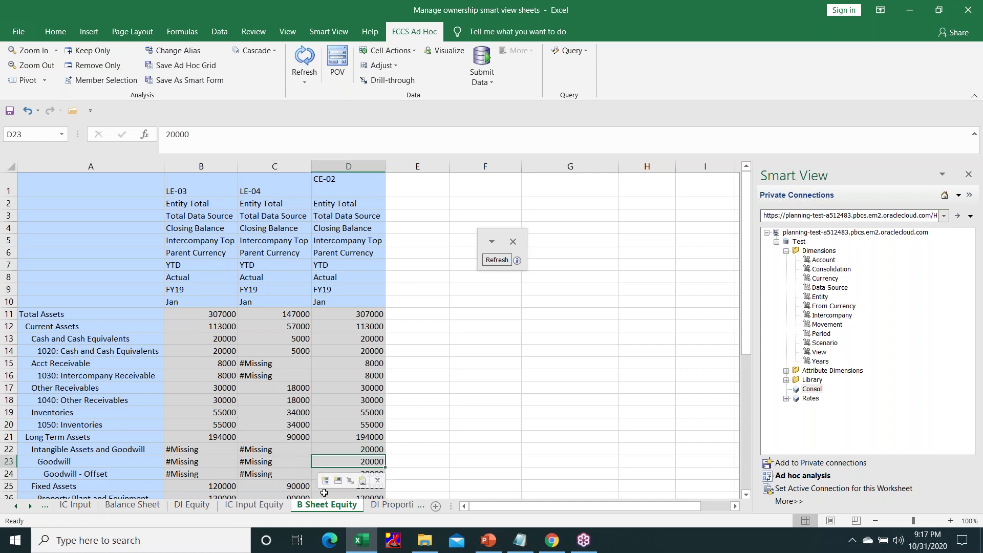
{"action": "scroll", "coordinate": [317, 490], "scroll_direction": "down", "scroll_amount": 1}
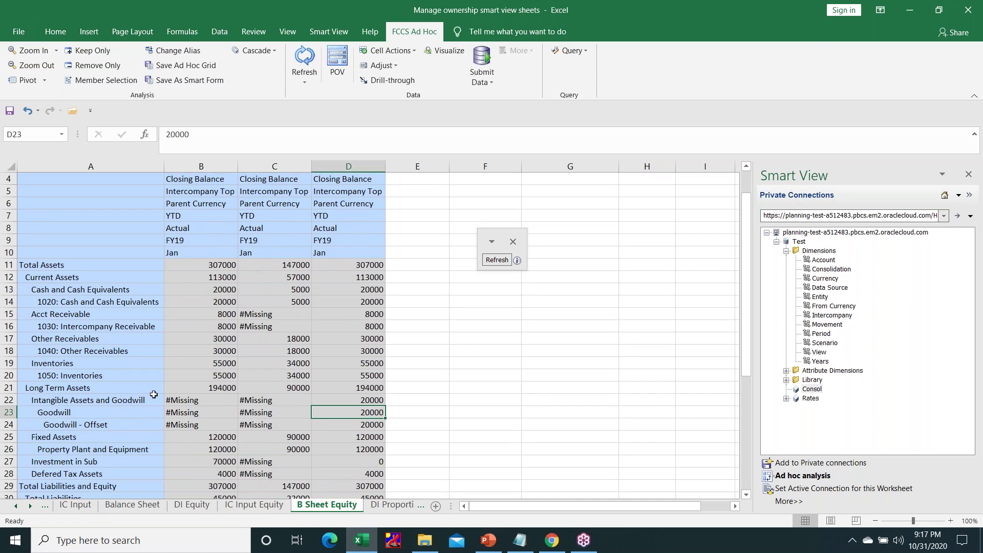
{"action": "left_click", "coordinate": [351, 398]}
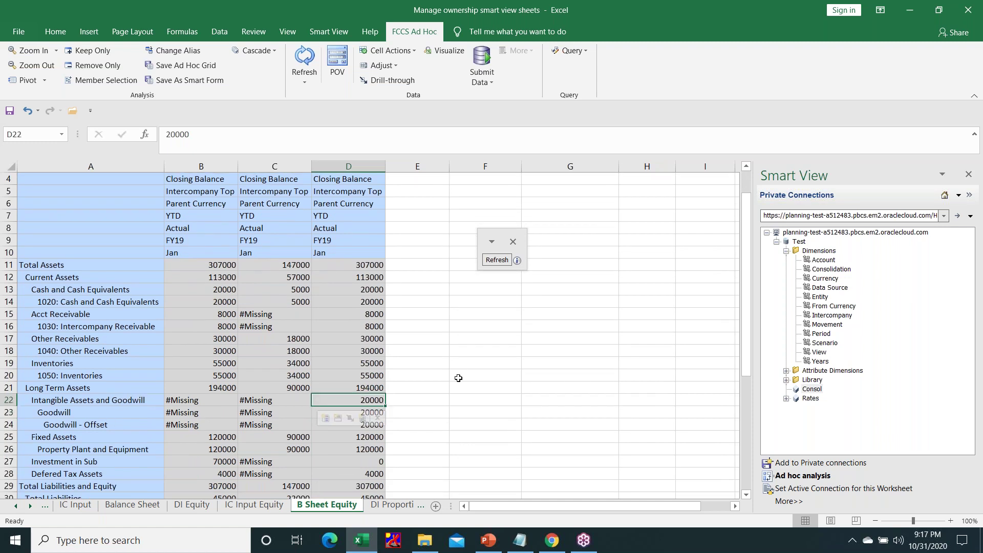
Enter the investment amount 70000 in cell F21, outside the grid.
{"action": "left_click", "coordinate": [474, 390]}
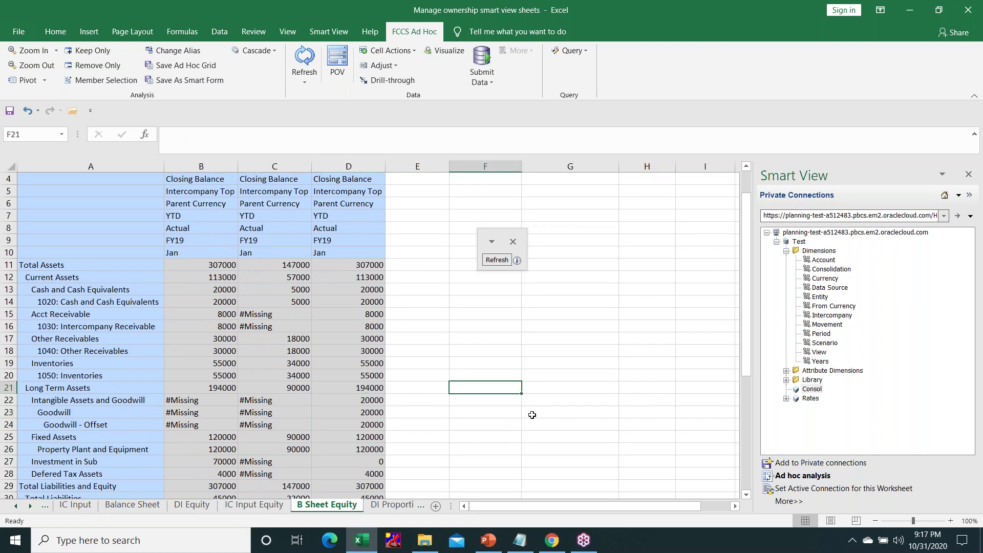
{"action": "type", "text": "70000"}
{"action": "key", "text": "Return"}
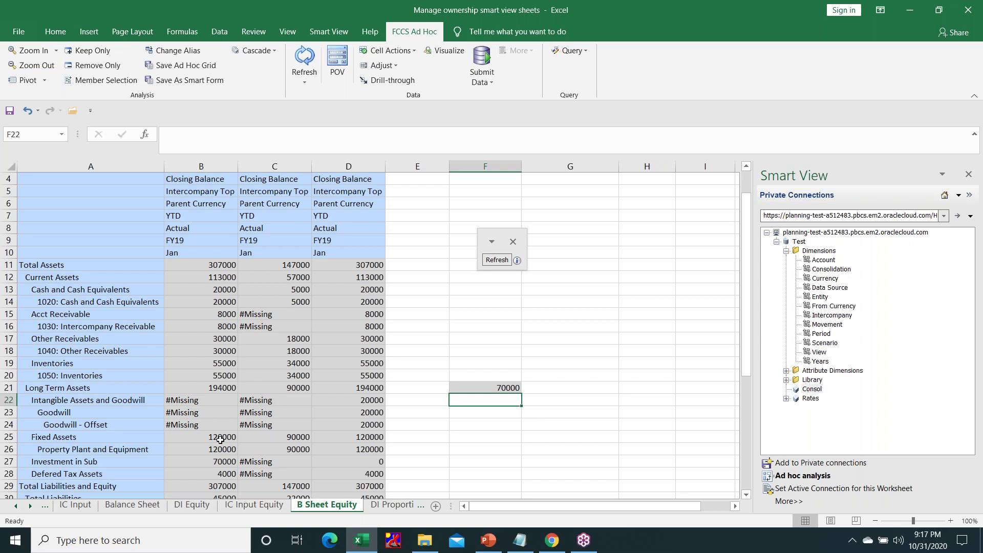
Enter LE-04's total equity of 125000 in F30 and calculate its 40% share in F31 with +F30*40/100.
{"action": "scroll", "coordinate": [220, 439], "scroll_direction": "down", "scroll_amount": 4}
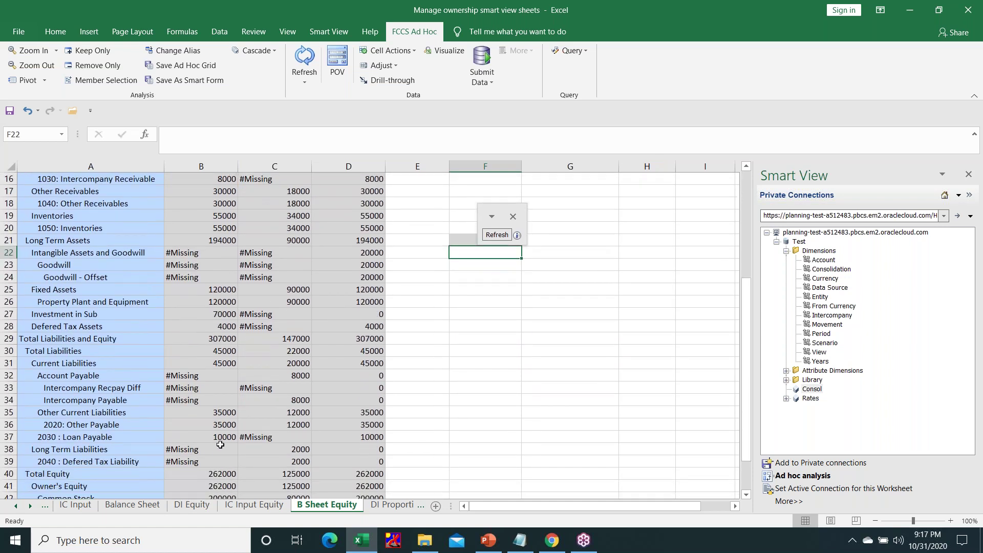
{"action": "scroll", "coordinate": [220, 444], "scroll_direction": "down", "scroll_amount": 1}
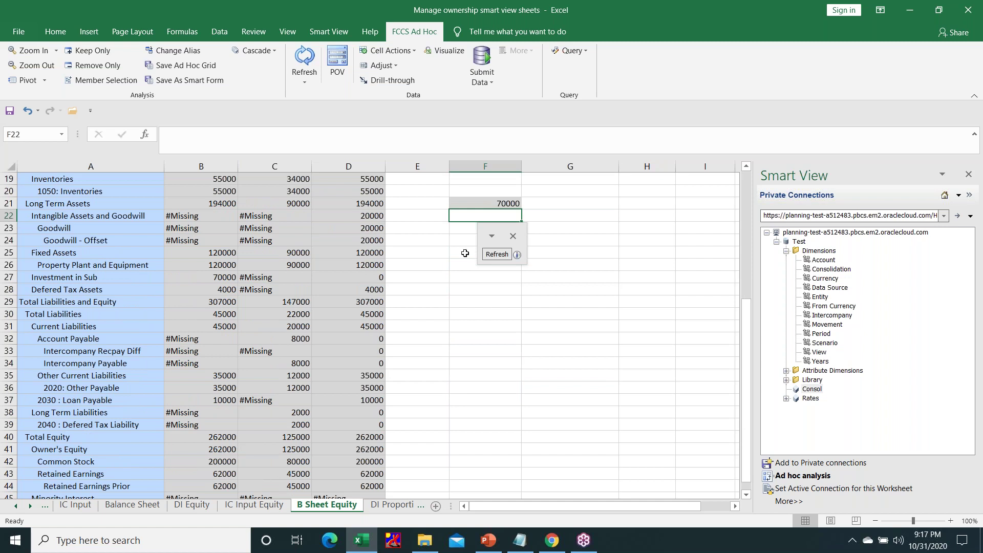
{"action": "left_click", "coordinate": [487, 314]}
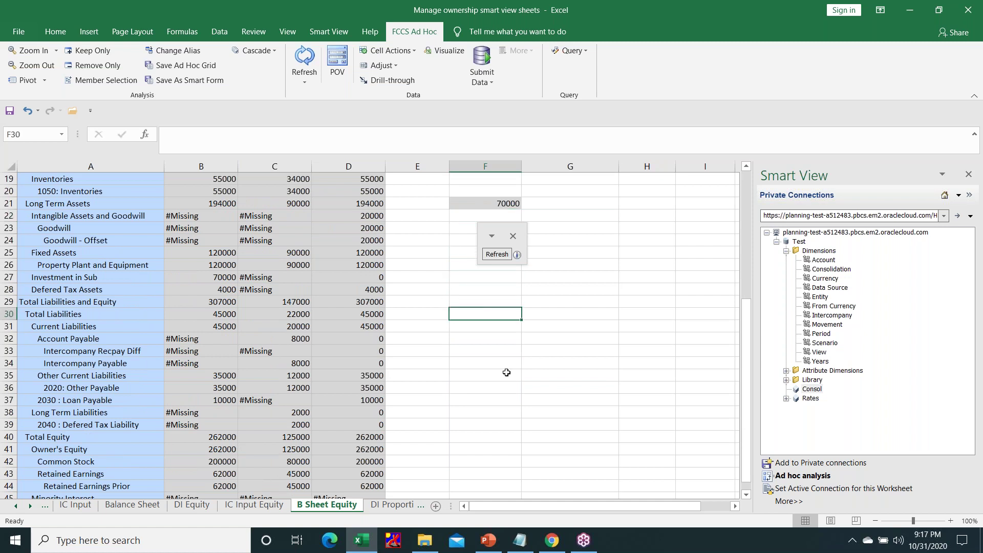
{"action": "type", "text": "125000"}
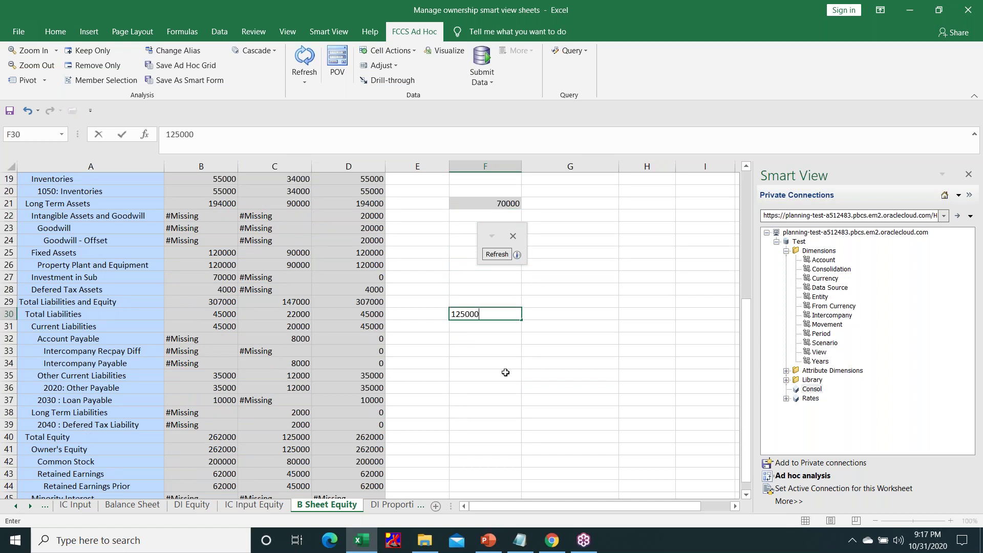
{"action": "key", "text": "Return"}
{"action": "type", "text": "+"}
{"action": "key", "text": "Up"}
{"action": "type", "text": "*40/100"}
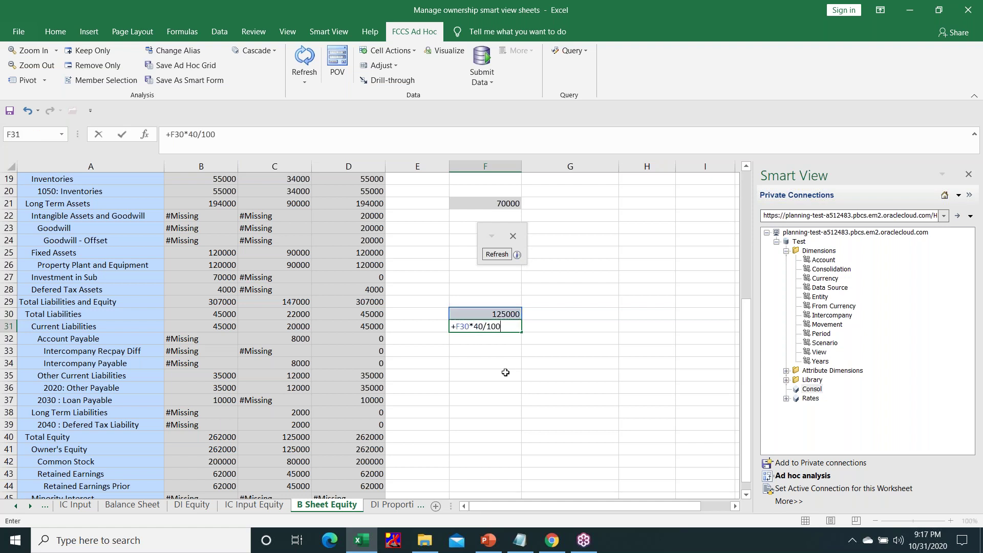
{"action": "key", "text": "Return"}
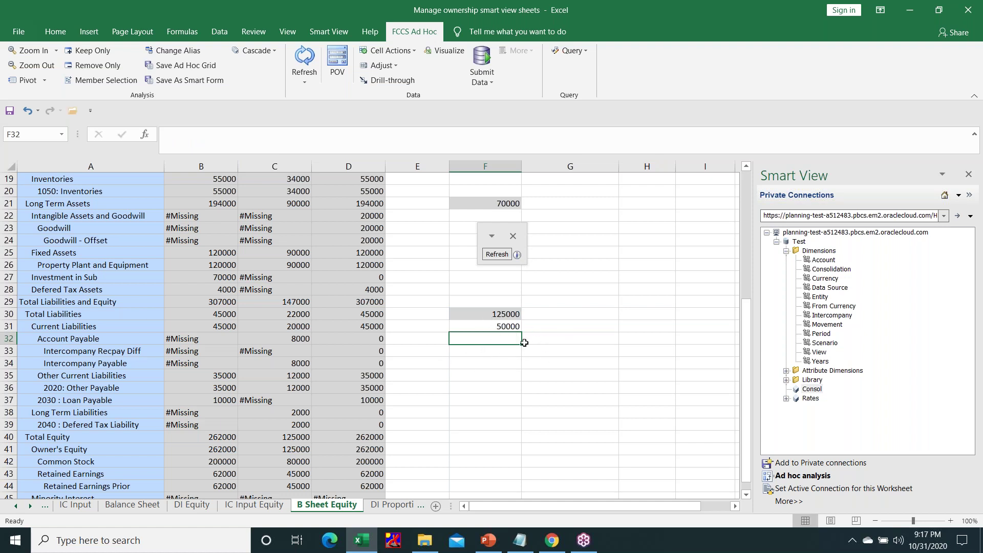
Enter the investment of 70000 in F32 and calculate the goodwill in F33 with +F32-F31.
{"action": "type", "text": "70000"}
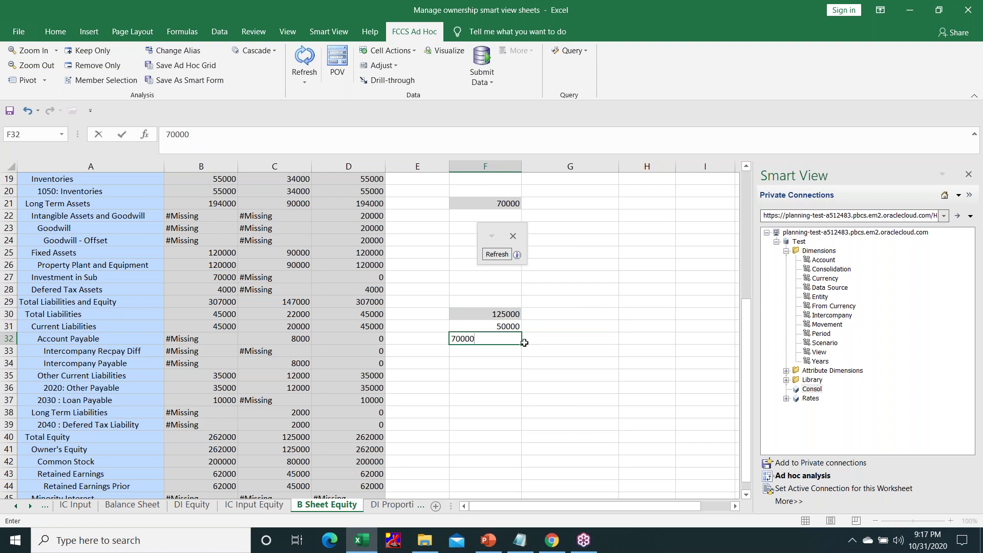
{"action": "key", "text": "Return"}
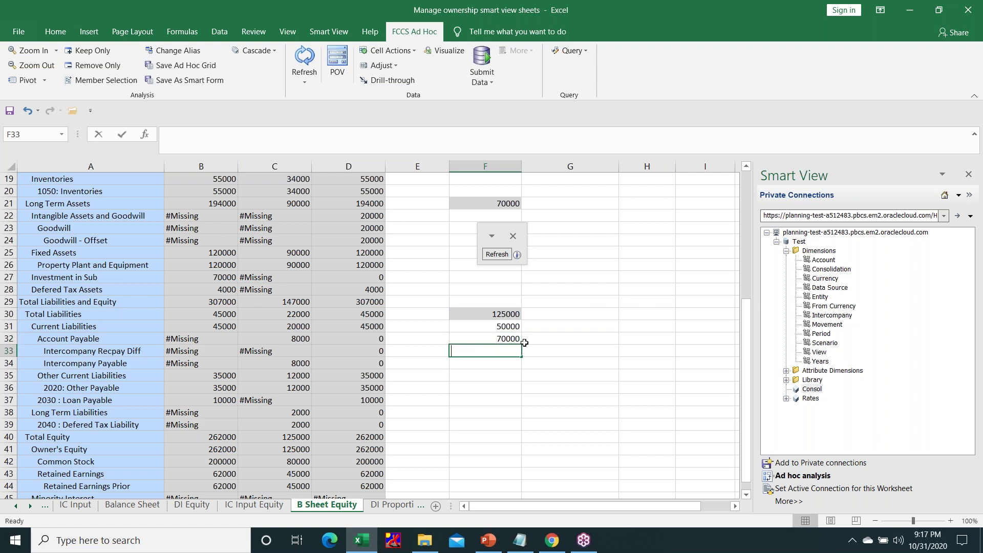
{"action": "type", "text": "+"}
{"action": "key", "text": "Up"}
{"action": "type", "text": "-"}
{"action": "key", "text": "Up"}
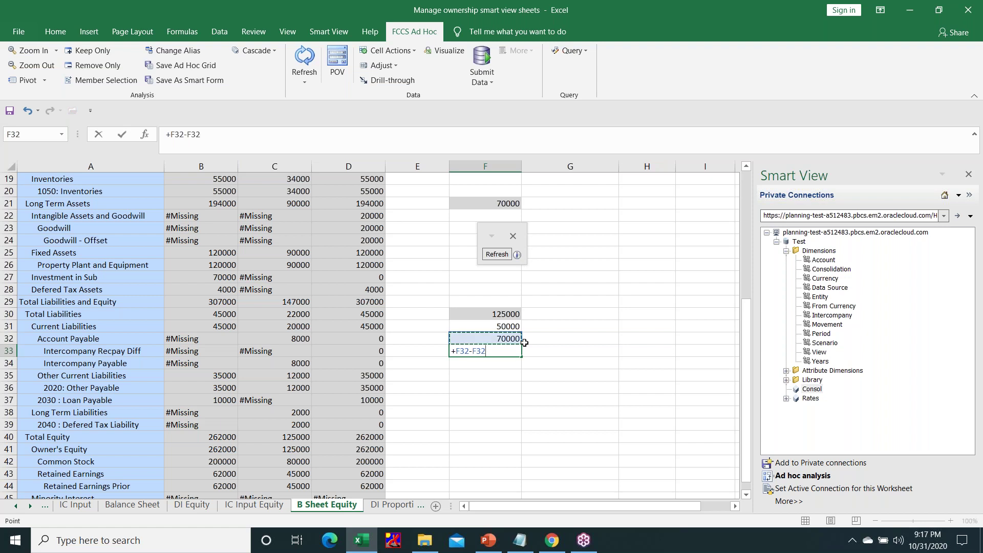
{"action": "key", "text": "Up"}
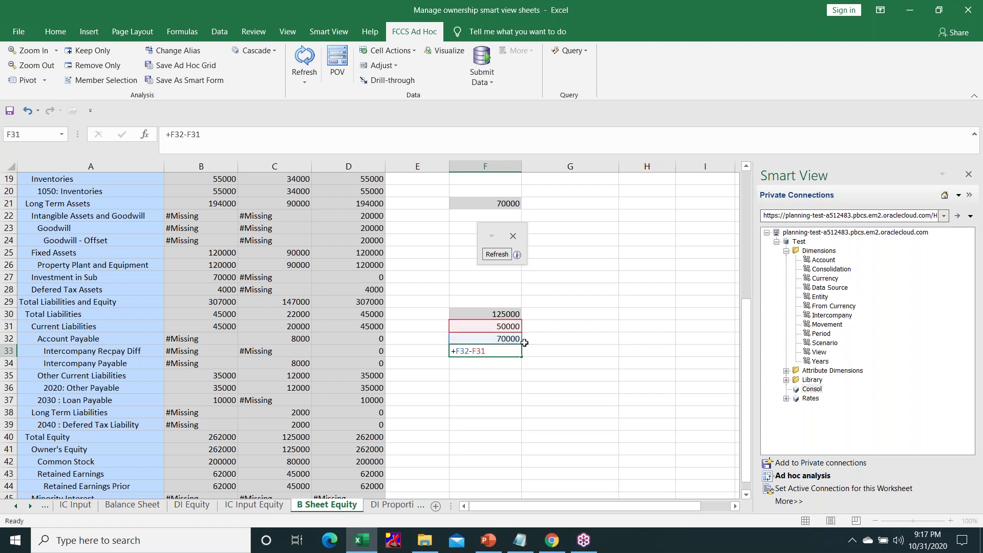
{"action": "key", "text": "Return"}
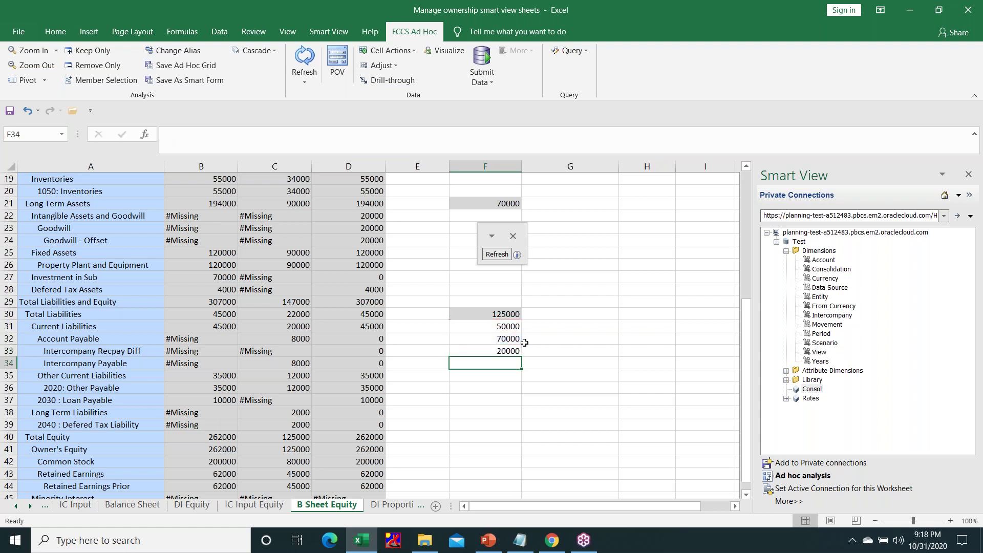
Check the calculated goodwill against CE-02's Intangible Assets and Goodwill balance.
{"action": "left_click", "coordinate": [366, 214]}
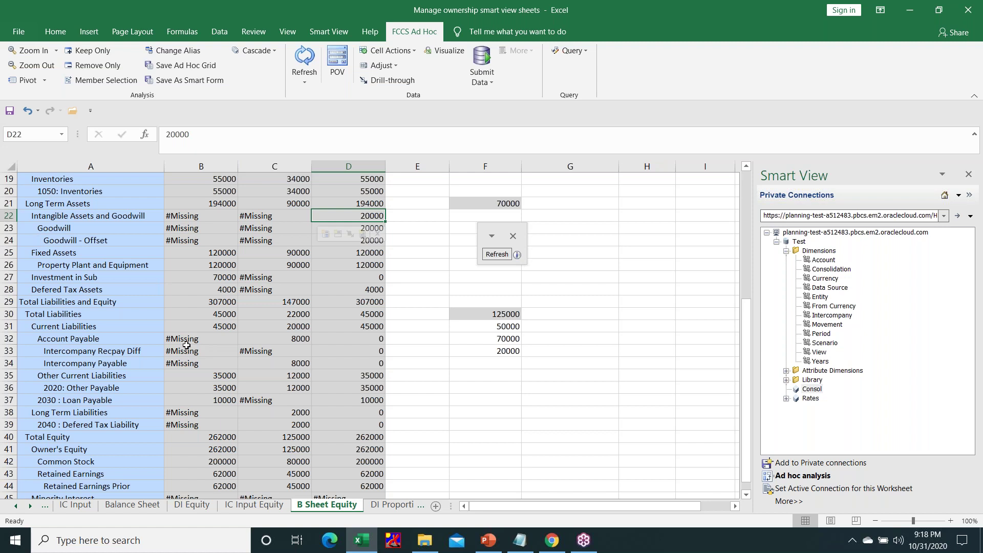
{"action": "scroll", "coordinate": [186, 344], "scroll_direction": "down", "scroll_amount": 1}
{"action": "scroll", "coordinate": [176, 322], "scroll_direction": "up", "scroll_amount": 3}
{"action": "scroll", "coordinate": [175, 322], "scroll_direction": "up", "scroll_amount": 3}
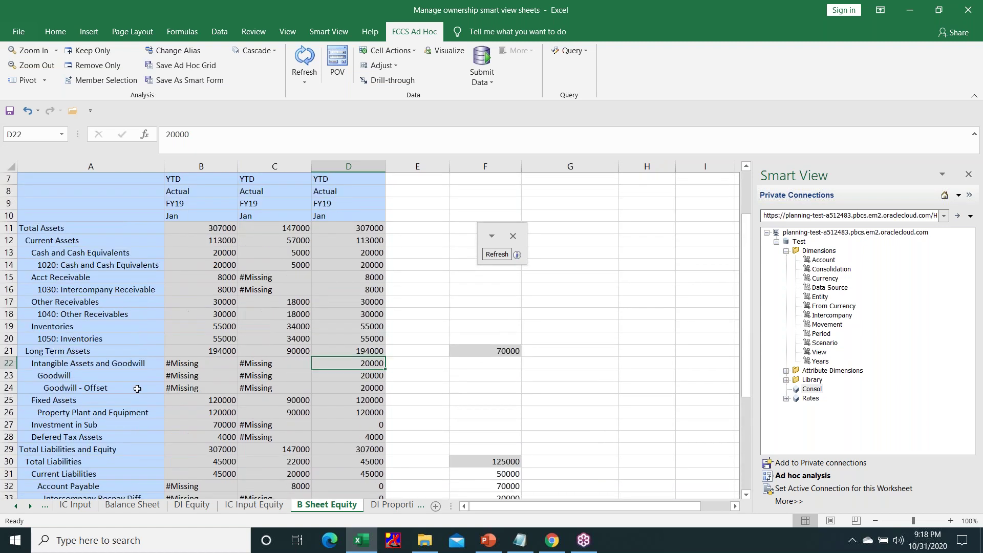
Go through the account rows from Goodwill - Offset down to Total Equity, comparing LE-03, LE-04 and CE-02.
{"action": "left_click", "coordinate": [137, 389]}
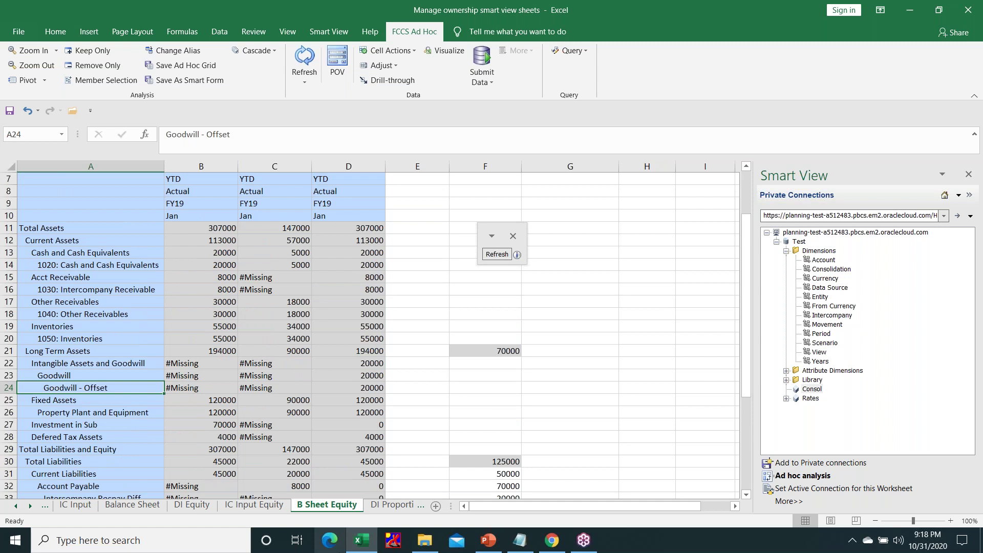
{"action": "key", "text": "Down"}
{"action": "key", "text": "Down"}
{"action": "key", "text": "Down"}
{"action": "key", "text": "Down"}
{"action": "key", "text": "Down"}
{"action": "key", "text": "Down"}
{"action": "key", "text": "Down"}
{"action": "key", "text": "Down"}
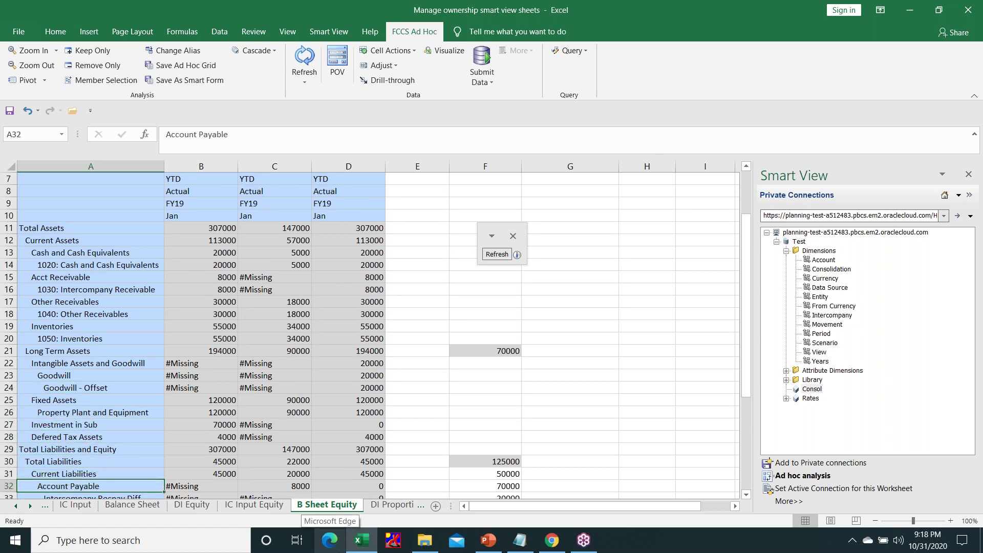
{"action": "key", "text": "Down"}
{"action": "key", "text": "Down"}
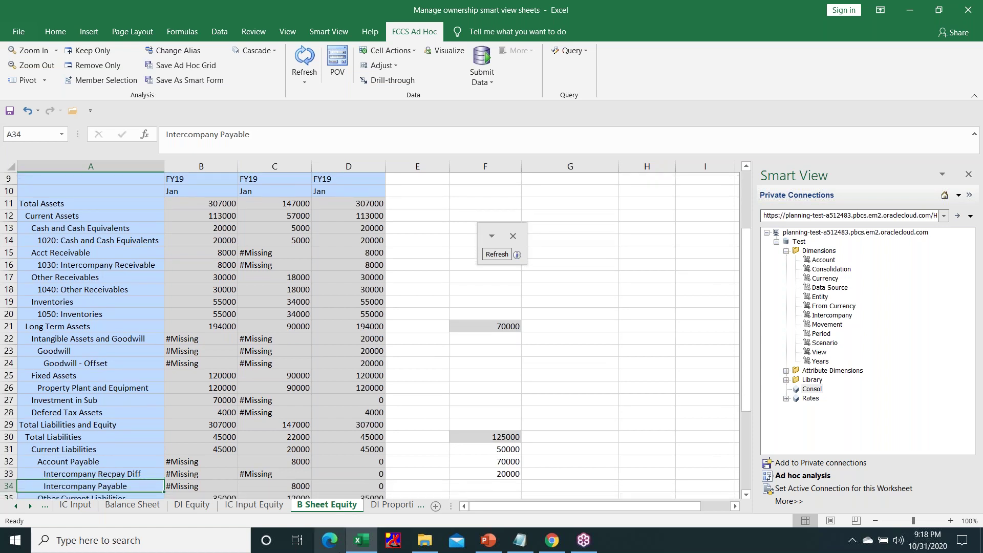
{"action": "key", "text": "Down"}
{"action": "key", "text": "Down"}
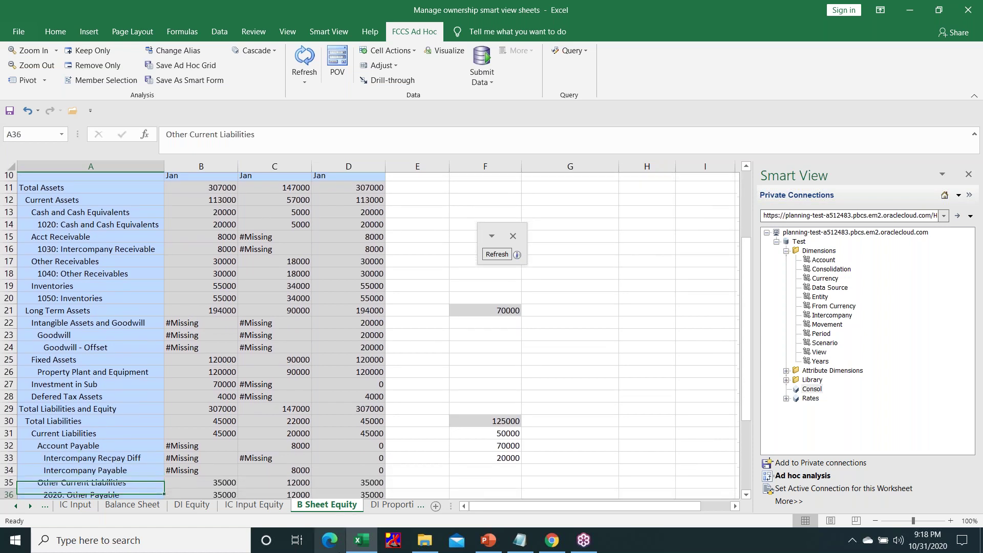
{"action": "key", "text": "Down"}
{"action": "key", "text": "Up"}
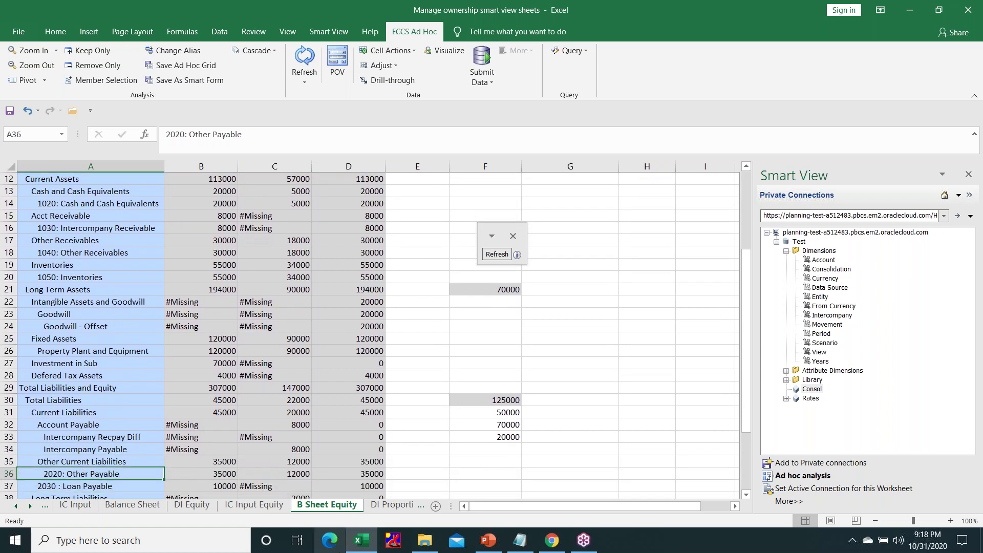
{"action": "key", "text": "Down"}
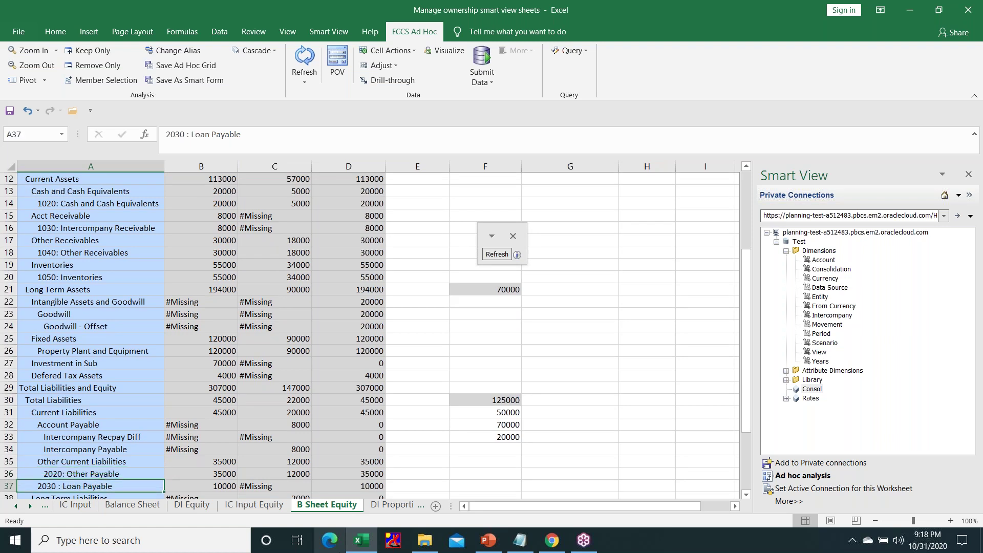
{"action": "key", "text": "Down"}
{"action": "key", "text": "Down"}
{"action": "key", "text": "Down"}
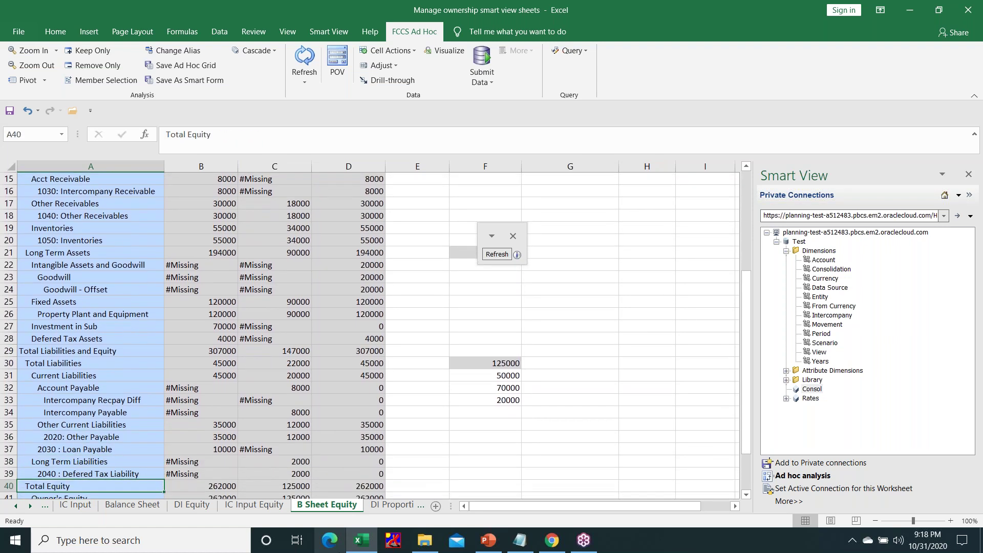
{"action": "key", "text": "Down"}
{"action": "key", "text": "Up"}
{"action": "key", "text": "Up"}
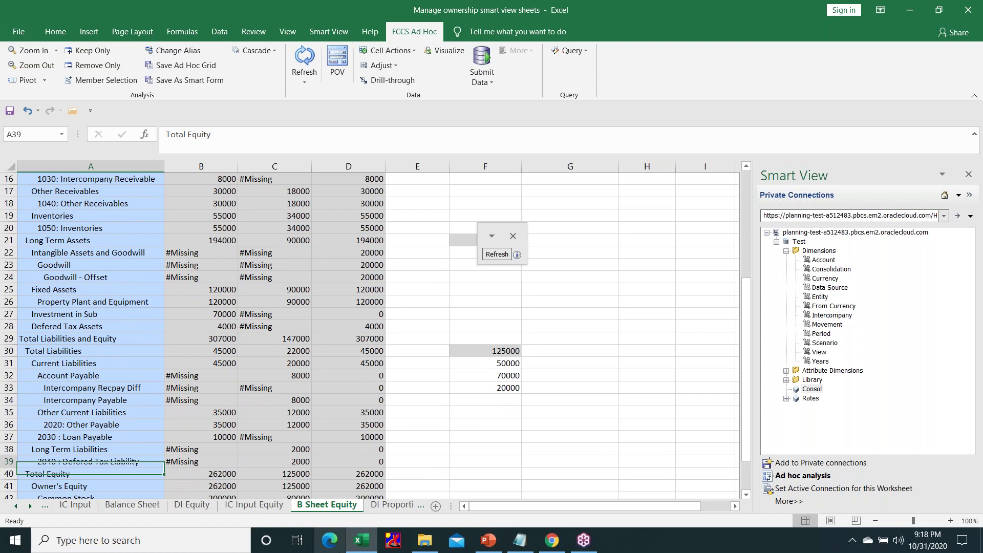
Go through the account rows from Defered Tax Liability down to Minority Interest, comparing LE-03, LE-04 and CE-02.
{"action": "key", "text": "Right"}
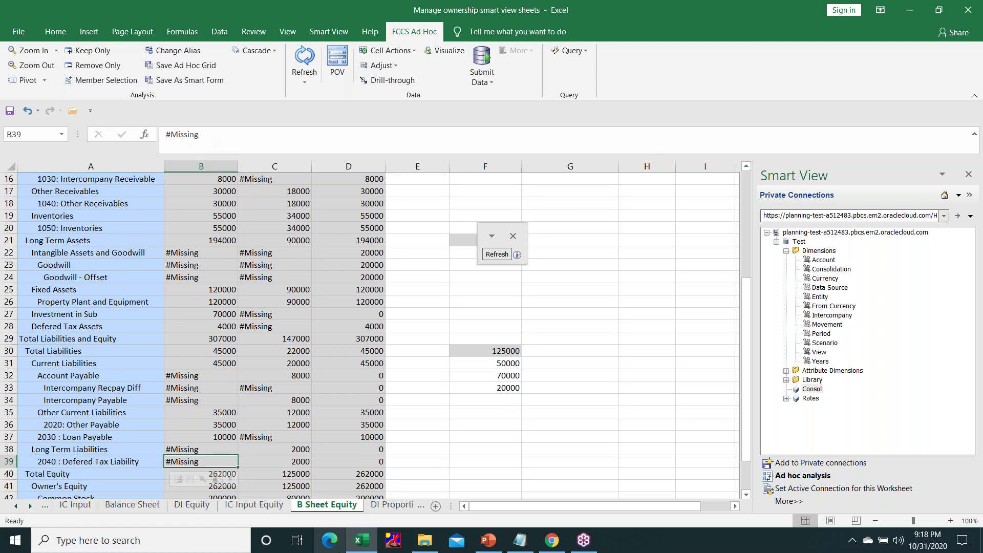
{"action": "key", "text": "Right"}
{"action": "key", "text": "Right"}
{"action": "key", "text": "Down"}
{"action": "key", "text": "Down"}
{"action": "key", "text": "Down"}
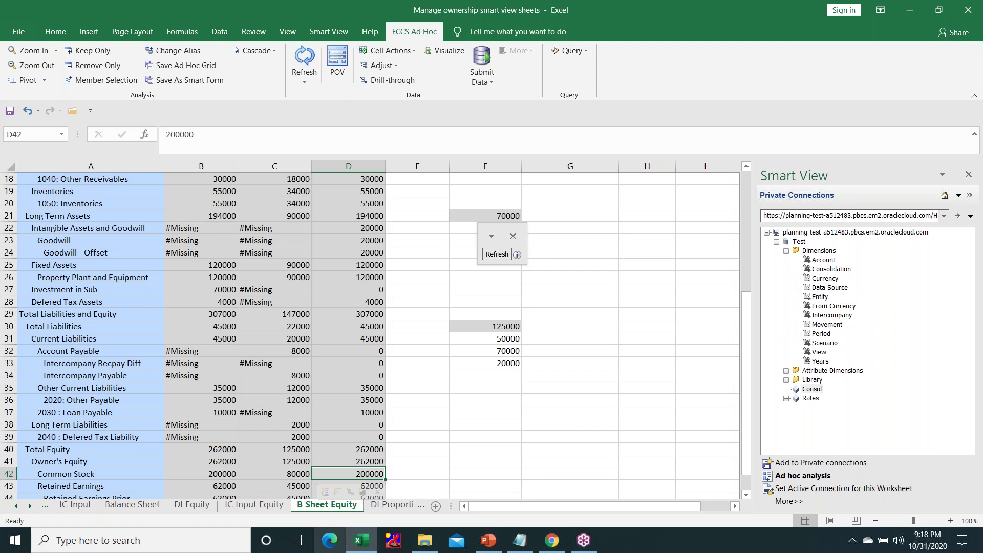
{"action": "key", "text": "Down"}
{"action": "key", "text": "Down"}
{"action": "key", "text": "Down"}
{"action": "key", "text": "Down"}
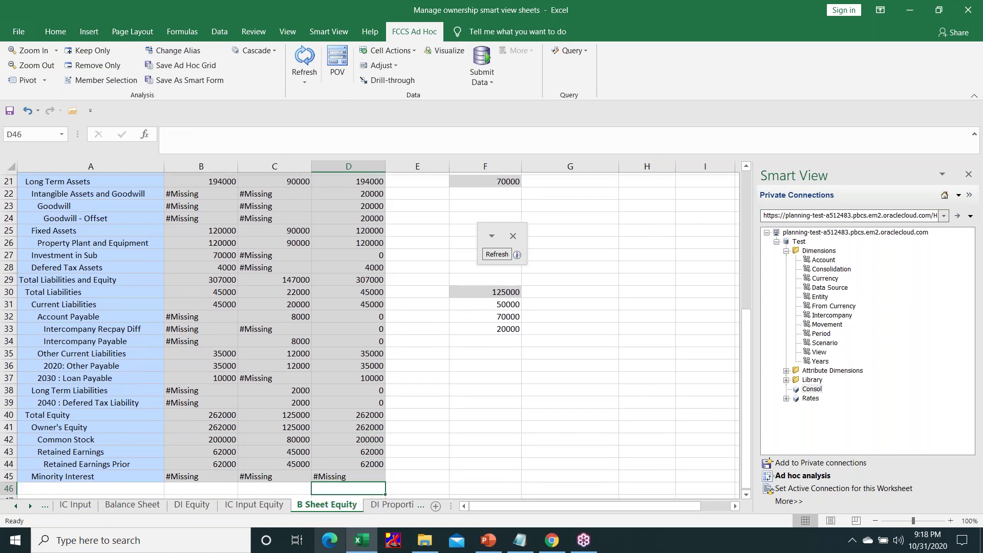
{"action": "key", "text": "Up"}
{"action": "key", "text": "Left"}
{"action": "key", "text": "Left"}
{"action": "key", "text": "Left"}
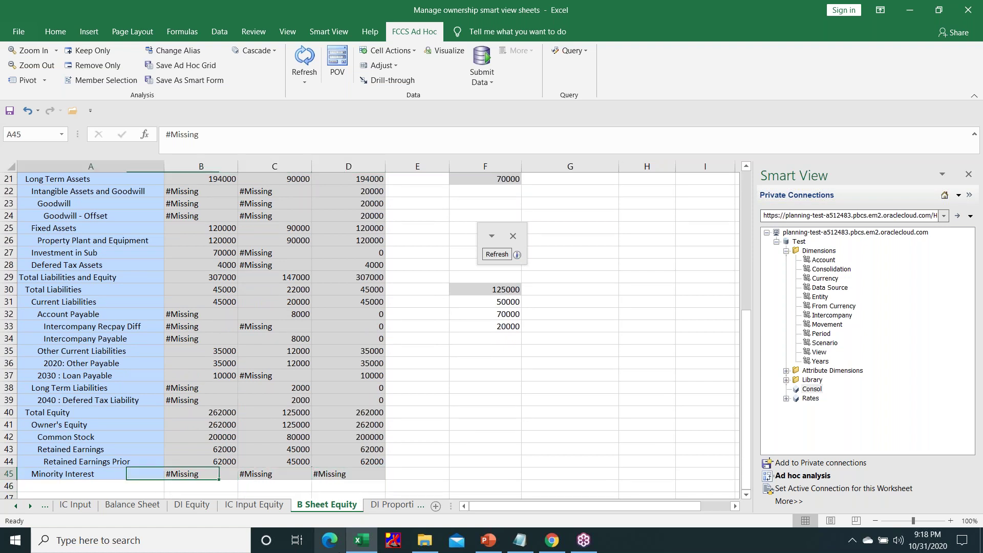
{"action": "key", "text": "Right"}
{"action": "key", "text": "Right"}
{"action": "key", "text": "Right"}
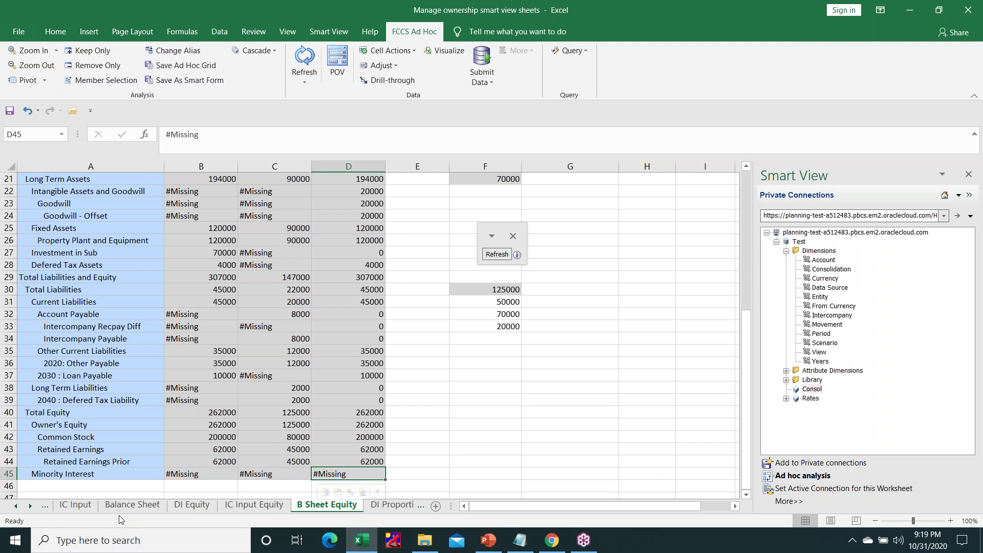
{"action": "scroll", "coordinate": [171, 410], "scroll_direction": "up", "scroll_amount": 6}
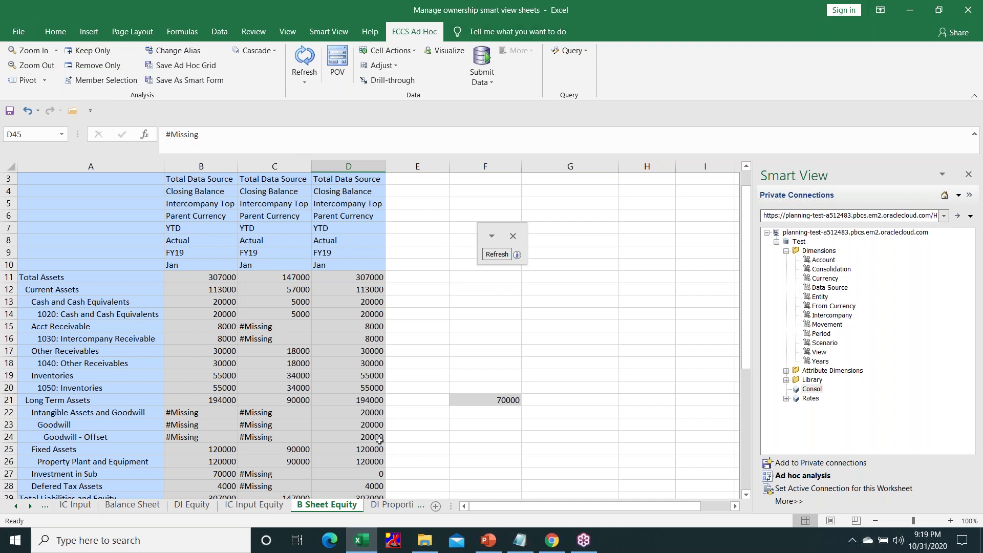
Switch to the browser to check the ownership settings of CE-03's child entities in Manage Ownership, and return to the Excel workbook.
{"action": "key", "text": "alt+Tab"}
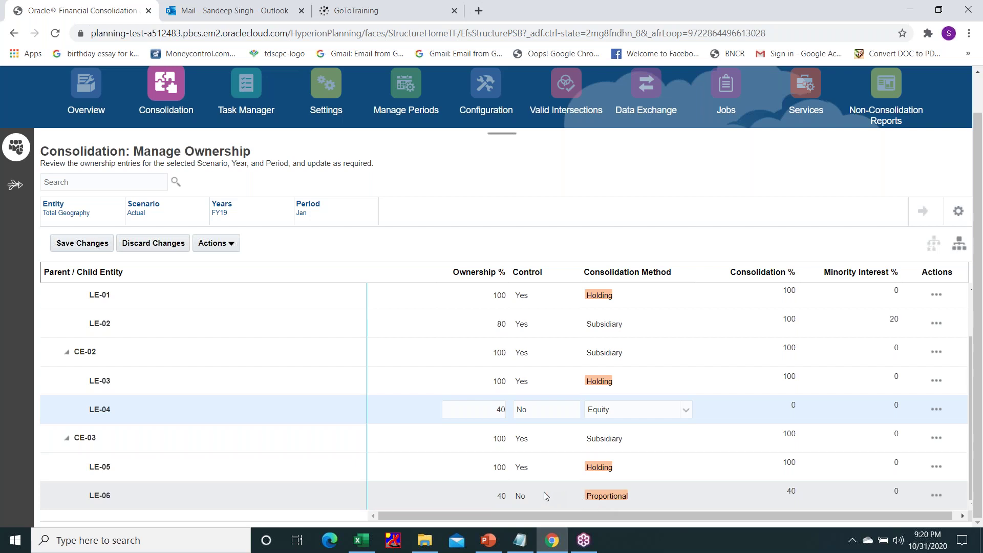
{"action": "key", "text": "alt+Tab"}
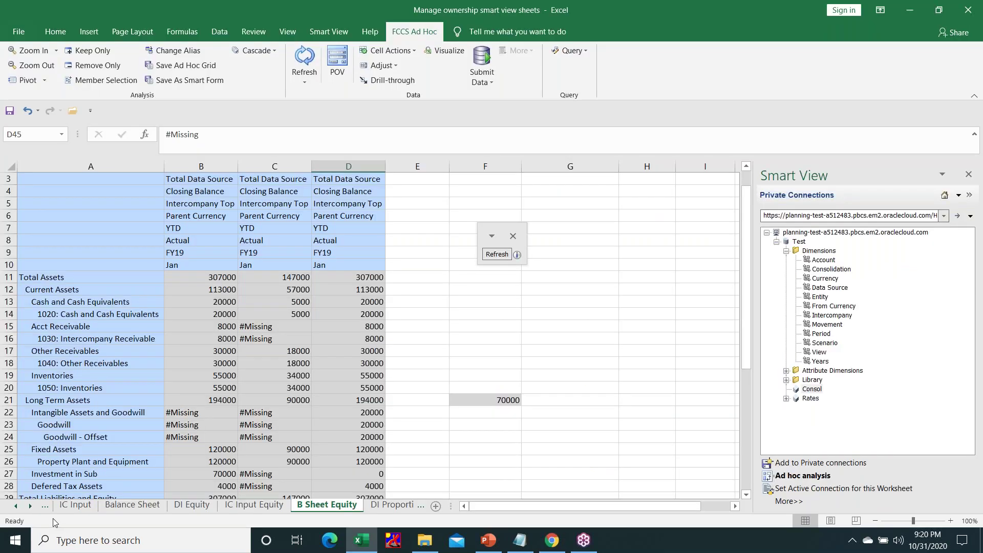
Review the LE-05 and LE-06 input data on the DI Proportional and IC Proportional sheets.
{"action": "left_click", "coordinate": [29, 506]}
{"action": "left_click", "coordinate": [29, 506]}
{"action": "left_click", "coordinate": [29, 506]}
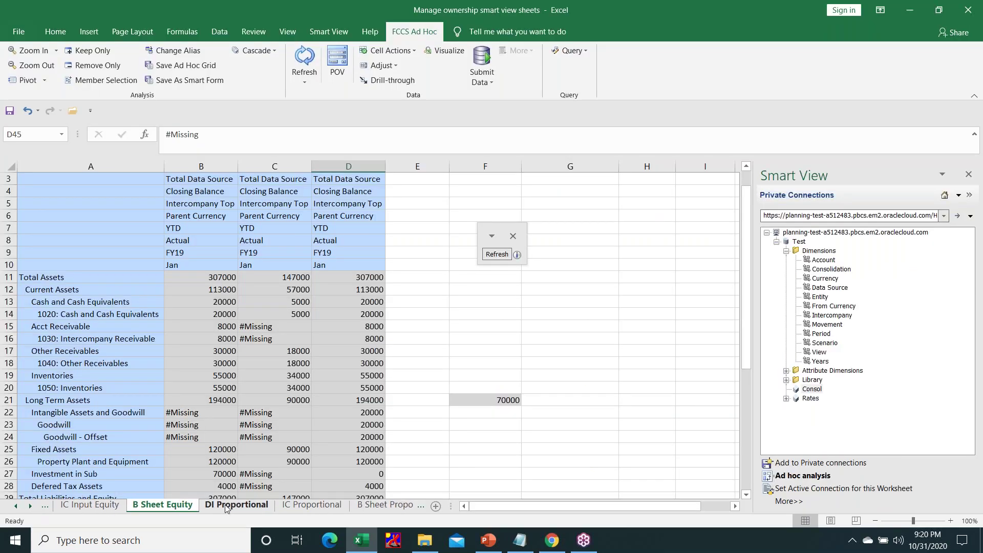
{"action": "left_click", "coordinate": [226, 506]}
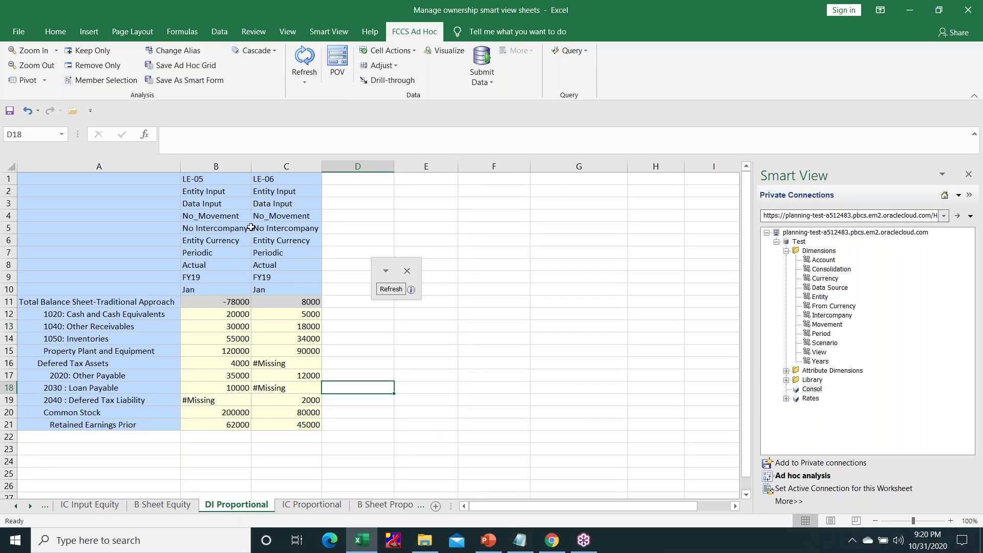
{"action": "left_click", "coordinate": [189, 179]}
{"action": "left_click", "coordinate": [270, 181]}
{"action": "left_click", "coordinate": [203, 179]}
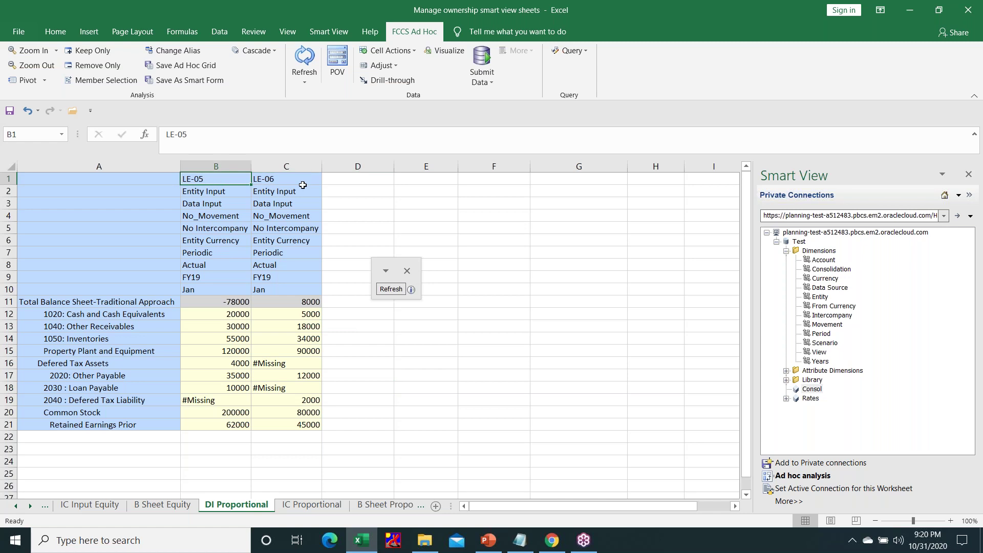
{"action": "left_click", "coordinate": [290, 181]}
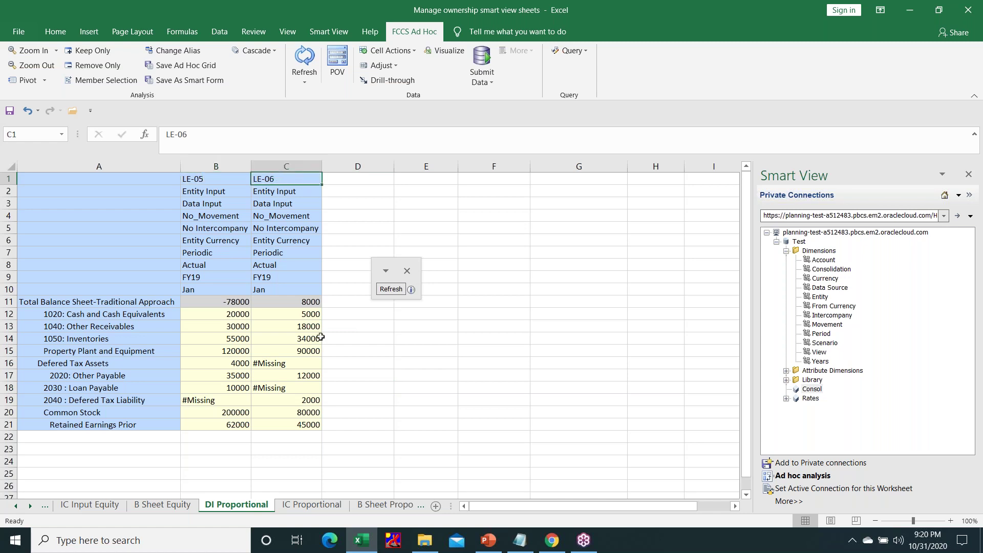
{"action": "left_click", "coordinate": [311, 505]}
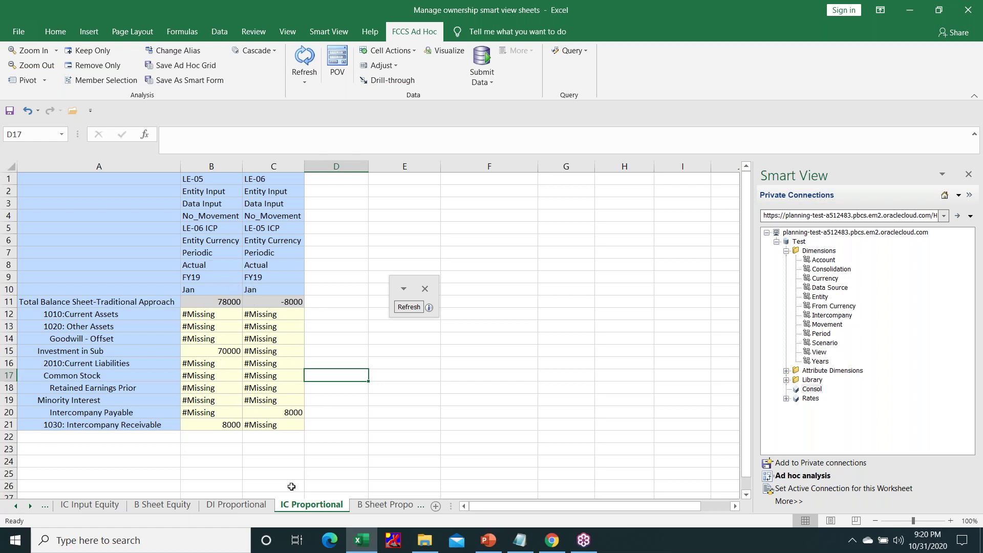
Open the B Sheet Proportional sheet and close its floating POV toolbar.
{"action": "left_click", "coordinate": [388, 506]}
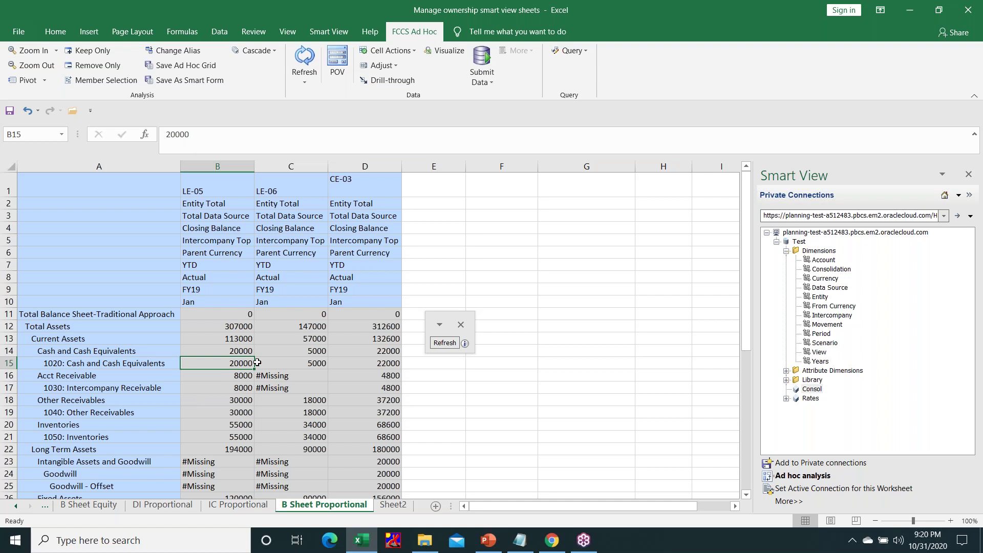
{"action": "left_click", "coordinate": [442, 324]}
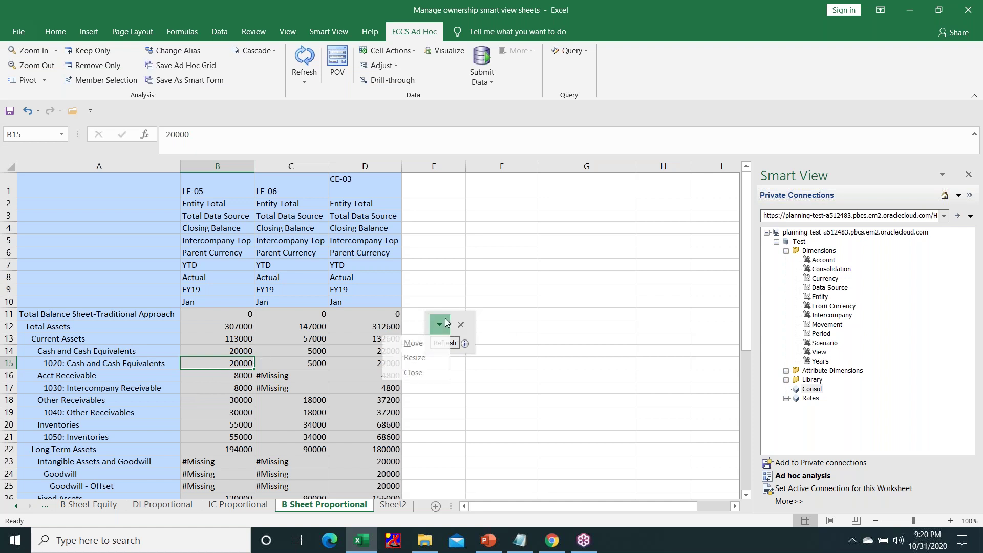
{"action": "left_click", "coordinate": [590, 340]}
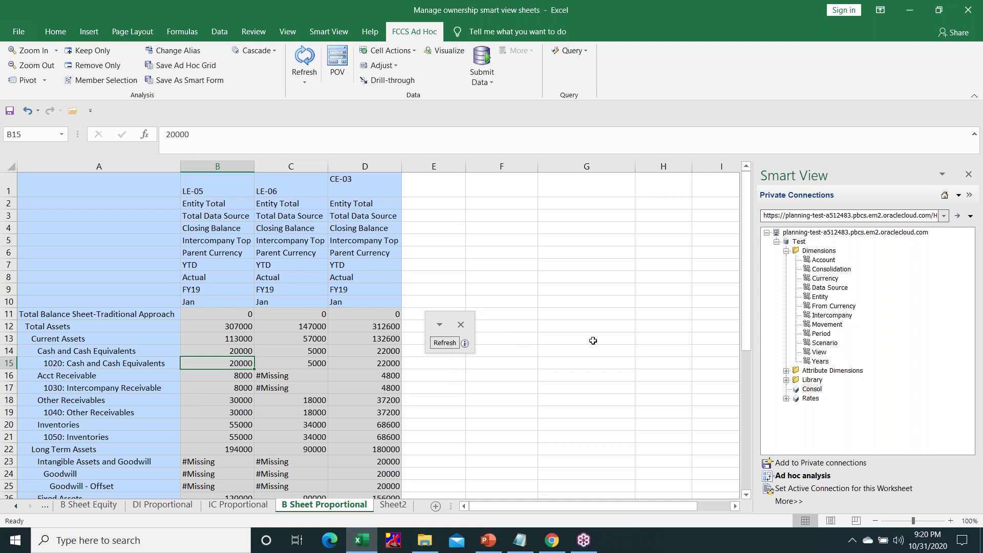
{"action": "left_click", "coordinate": [440, 324]}
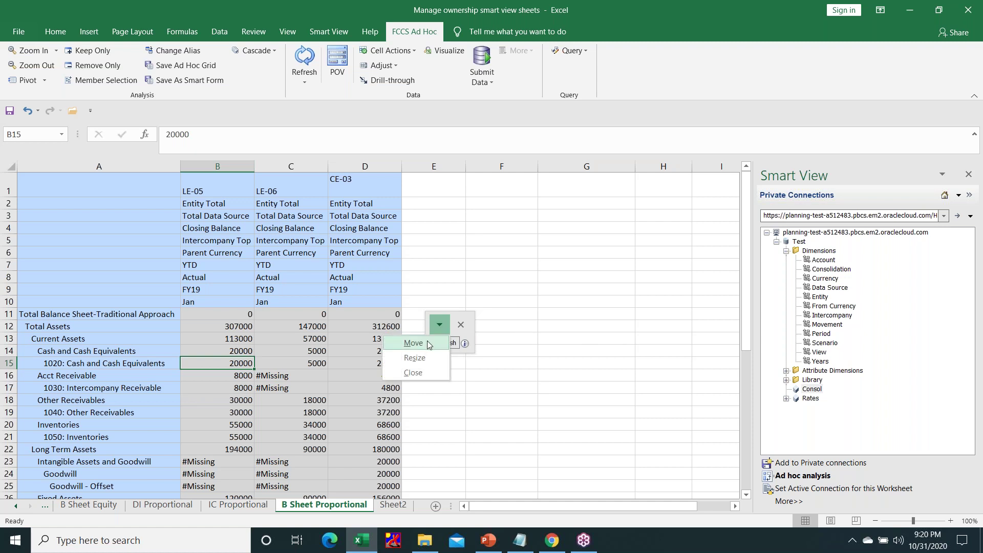
{"action": "left_click", "coordinate": [497, 358]}
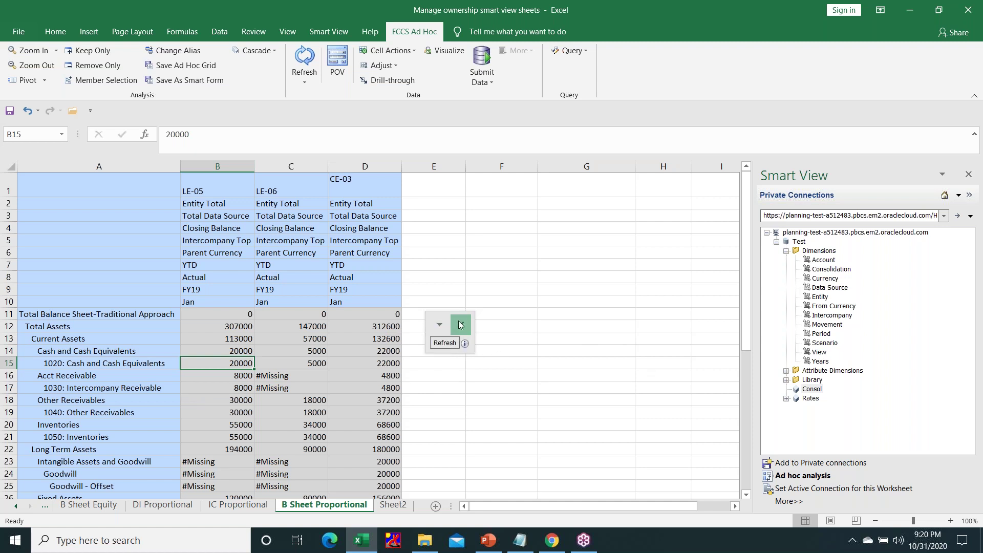
{"action": "left_click", "coordinate": [459, 325]}
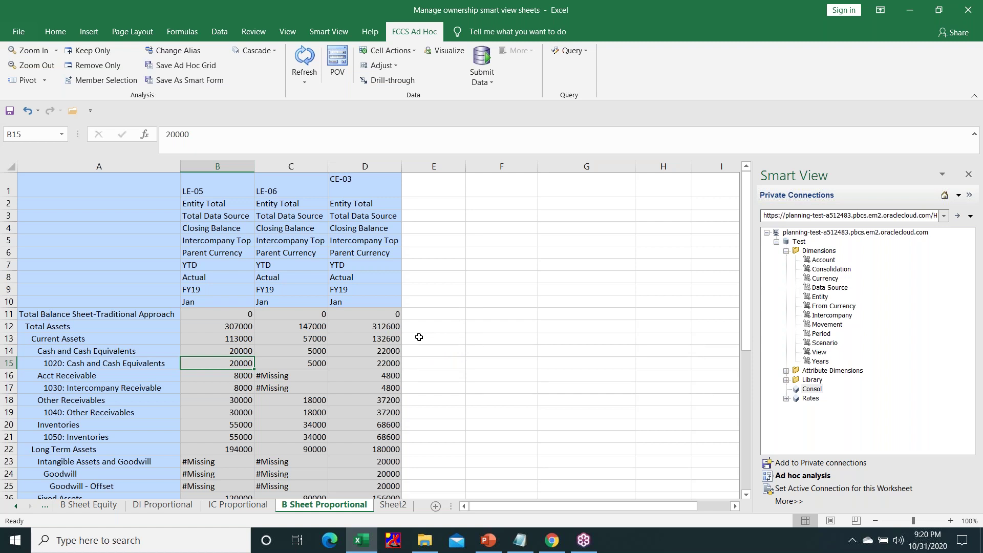
Calculate 40% of LE-06's Cash and Cash Equivalents in F15 with the formula +C15*40/100.
{"action": "key", "text": "Right"}
{"action": "key", "text": "Right"}
{"action": "key", "text": "Right"}
{"action": "key", "text": "Left"}
{"action": "key", "text": "Left"}
{"action": "key", "text": "Left"}
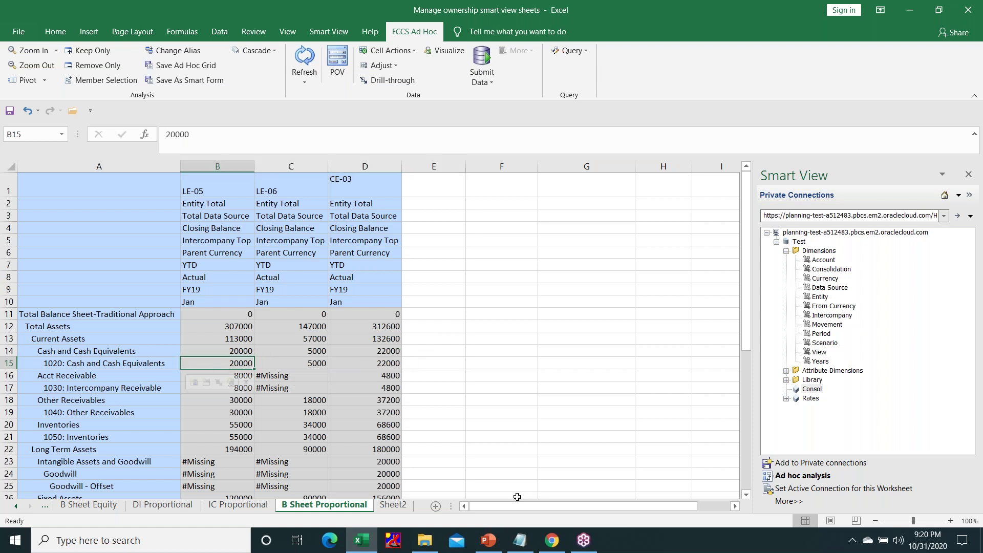
{"action": "key", "text": "Right"}
{"action": "key", "text": "Right"}
{"action": "key", "text": "Right"}
{"action": "key", "text": "Right"}
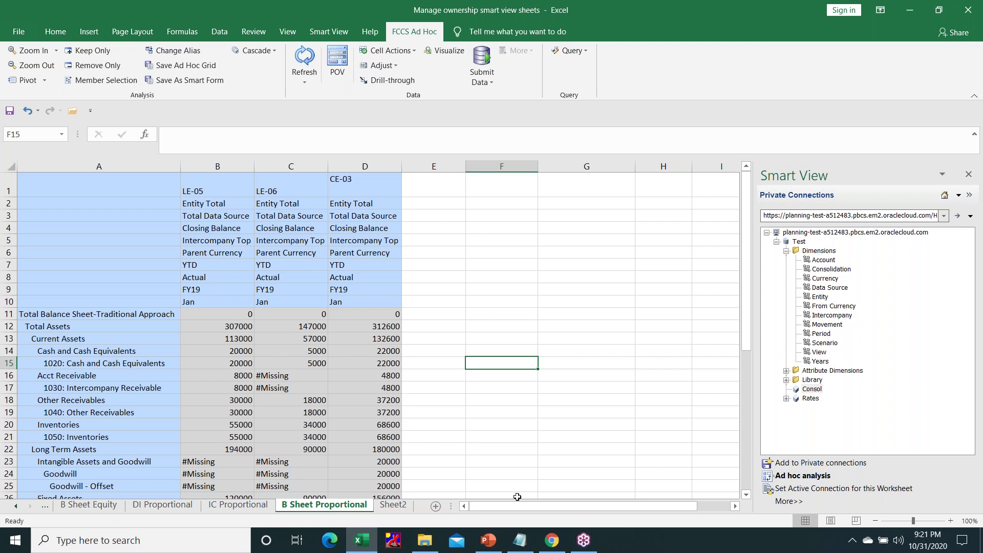
{"action": "type", "text": "+"}
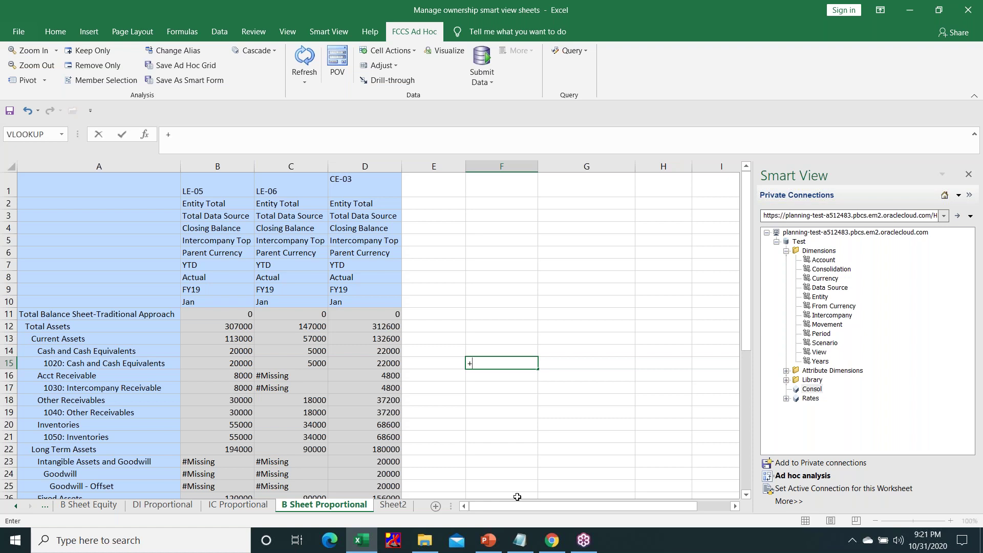
{"action": "key", "text": "Left"}
{"action": "key", "text": "Left"}
{"action": "key", "text": "Left"}
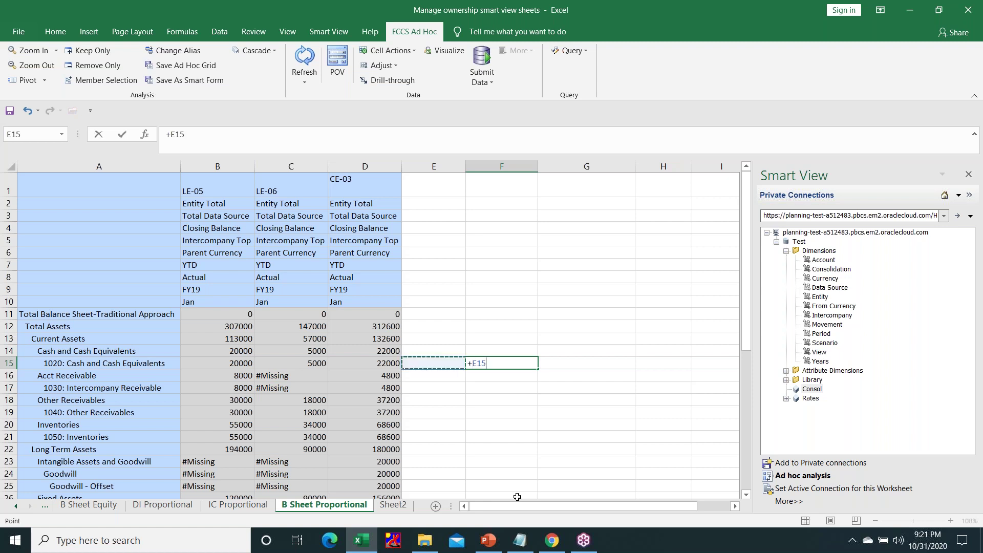
{"action": "type", "text": "*40"}
{"action": "type", "text": "00"}
{"action": "key", "text": "Return"}
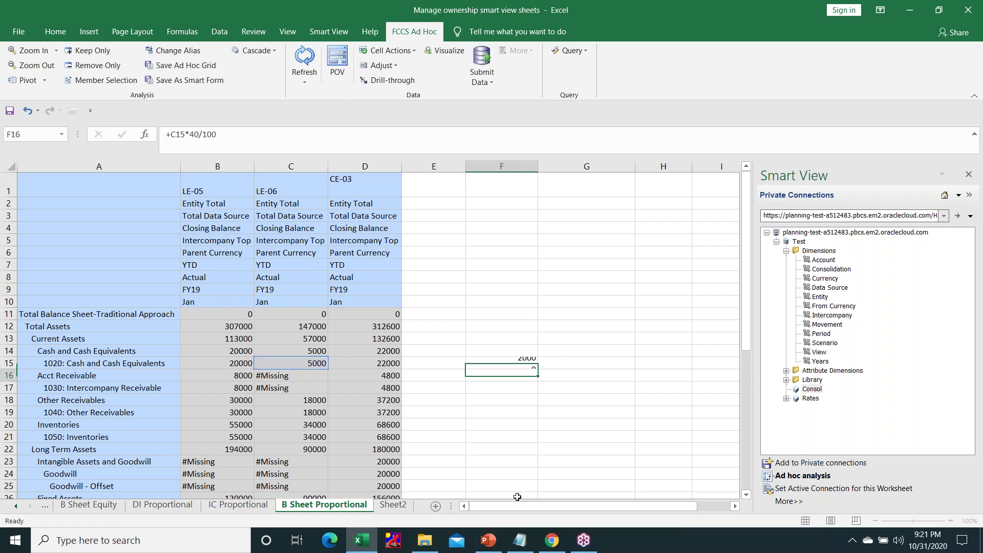
Check CE-03's Cash and Cash Equivalents and Other Receivables balances against LE-05 plus the 40% share of LE-06.
{"action": "left_click", "coordinate": [231, 362]}
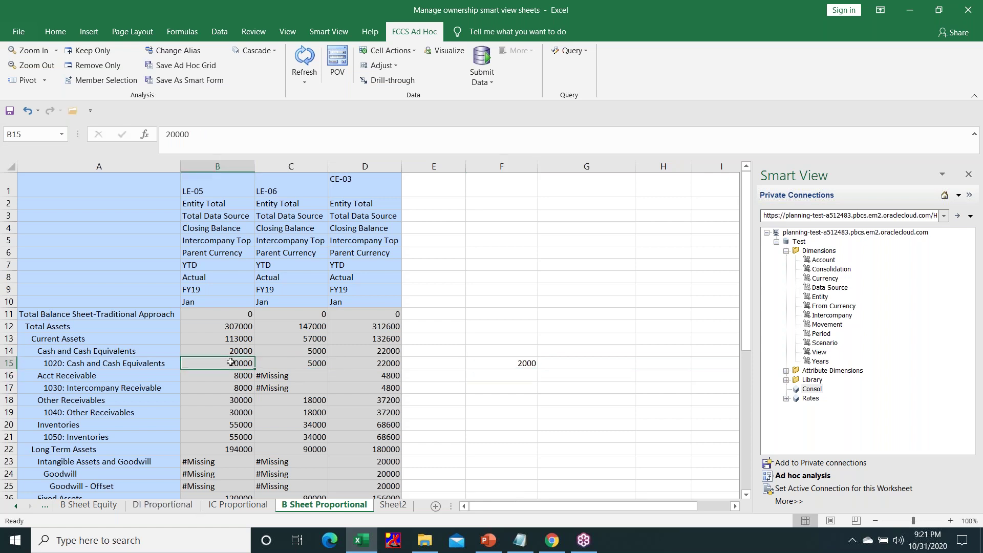
{"action": "left_click", "coordinate": [386, 364]}
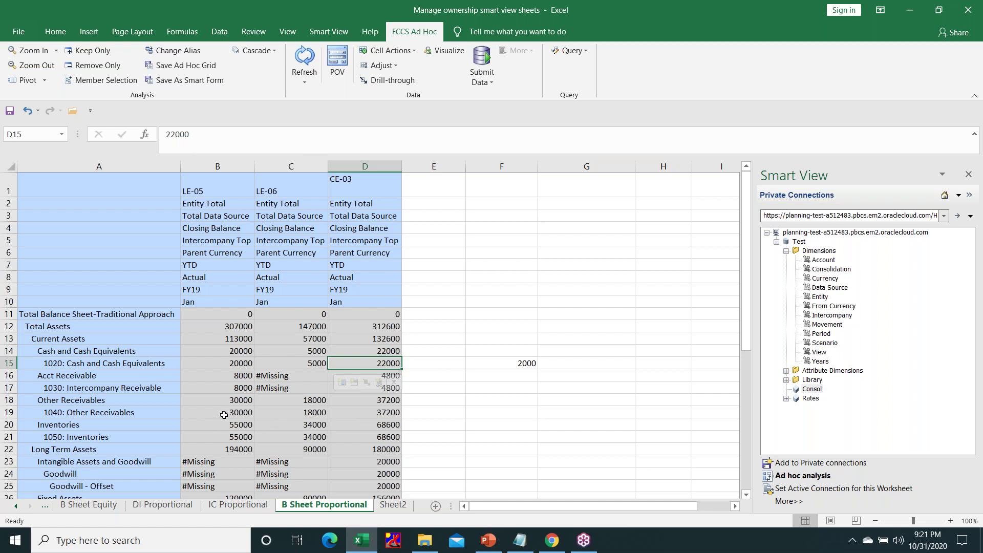
{"action": "left_click", "coordinate": [241, 414]}
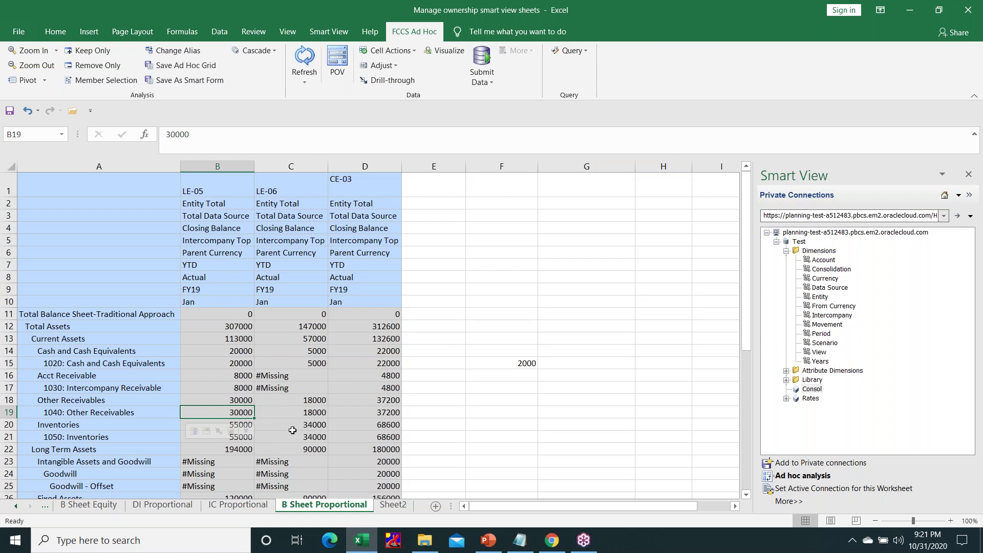
{"action": "left_click", "coordinate": [384, 411]}
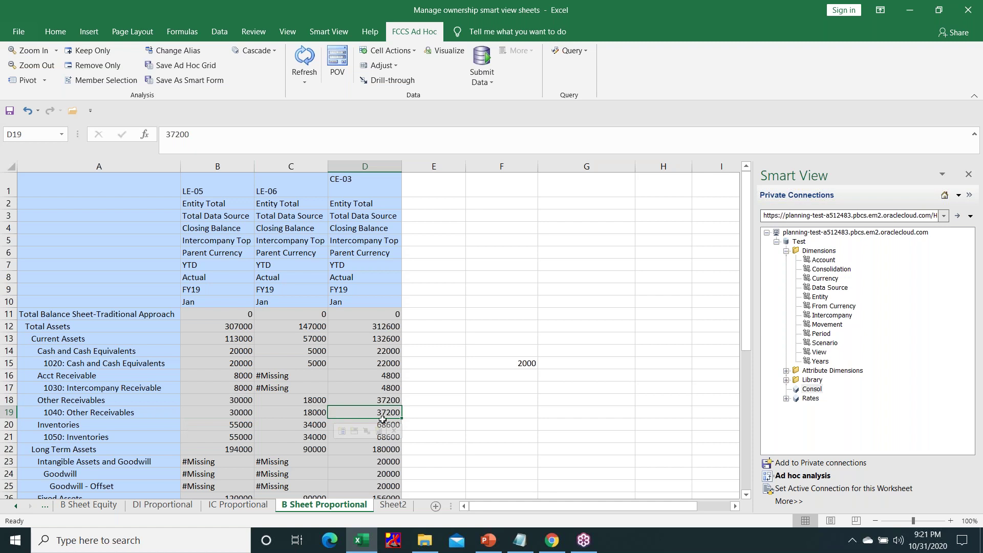
Go through the remaining rows from Inventories through goodwill, fixed assets and liabilities down to Minority Interest, comparing LE-05, LE-06 and CE-03.
{"action": "scroll", "coordinate": [382, 420], "scroll_direction": "down", "scroll_amount": 1}
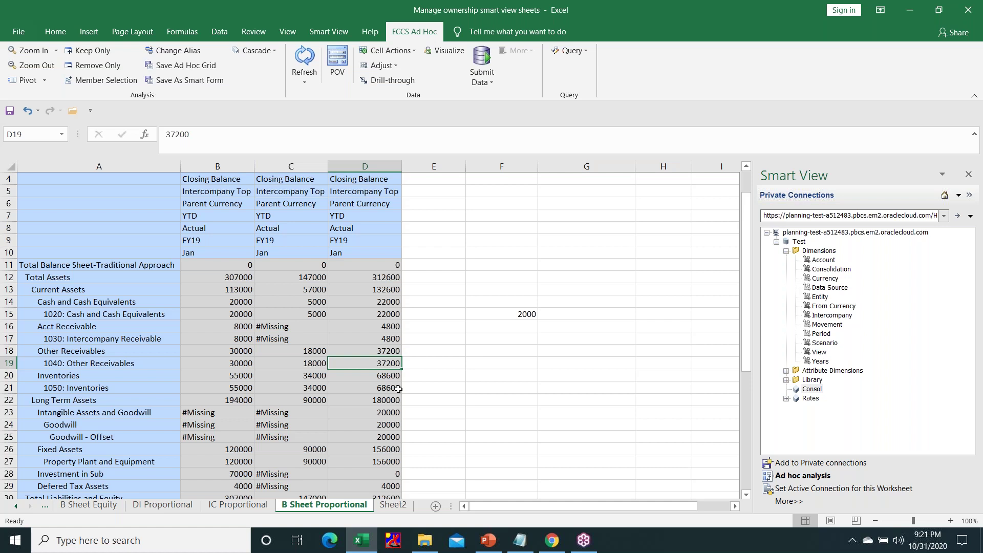
{"action": "left_click", "coordinate": [387, 441]}
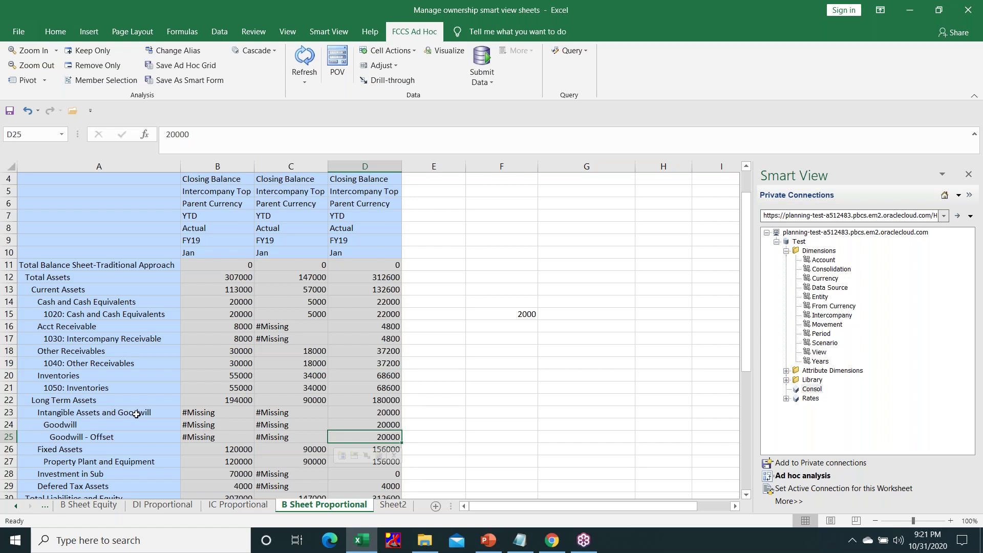
{"action": "left_click", "coordinate": [390, 413]}
{"action": "scroll", "coordinate": [461, 424], "scroll_direction": "down", "scroll_amount": 1}
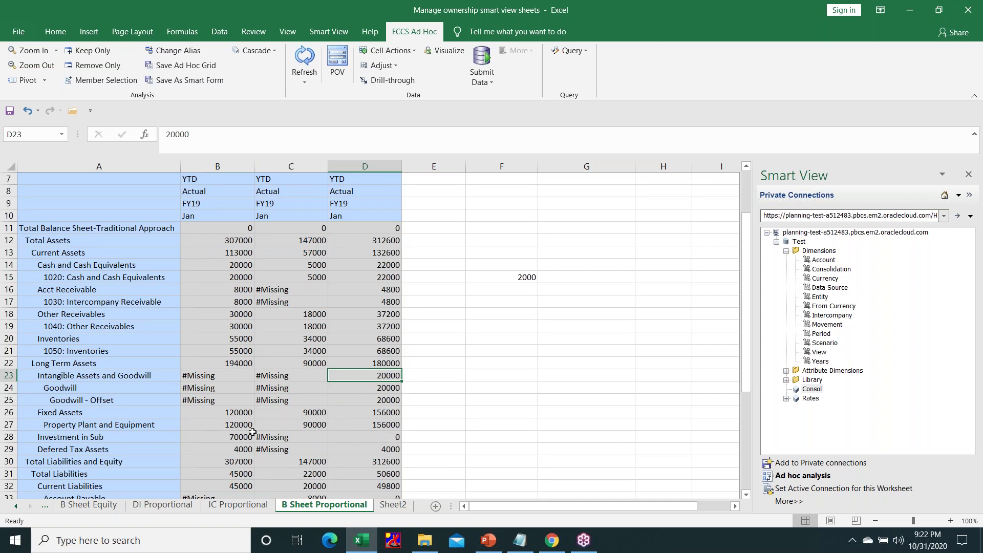
{"action": "left_click", "coordinate": [232, 427]}
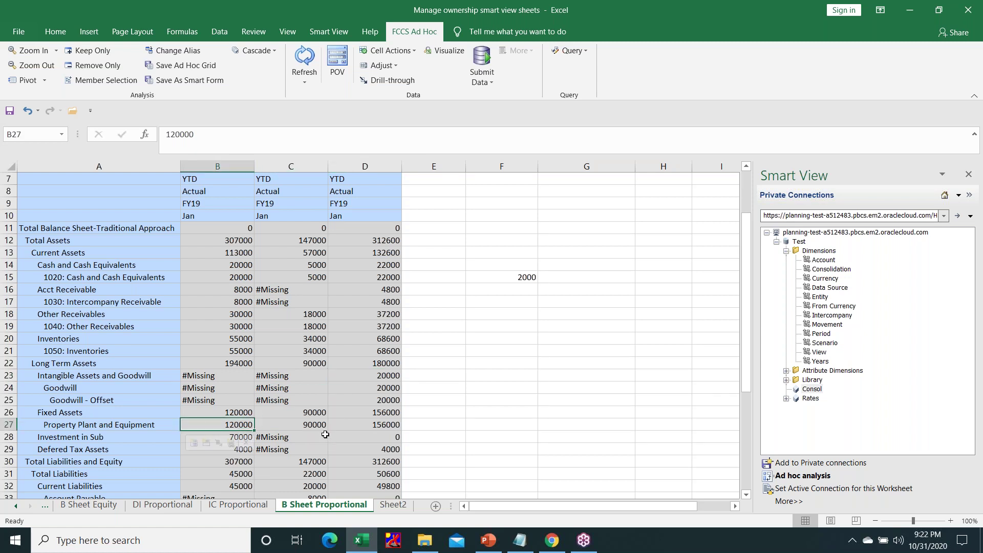
{"action": "scroll", "coordinate": [287, 440], "scroll_direction": "down", "scroll_amount": 1}
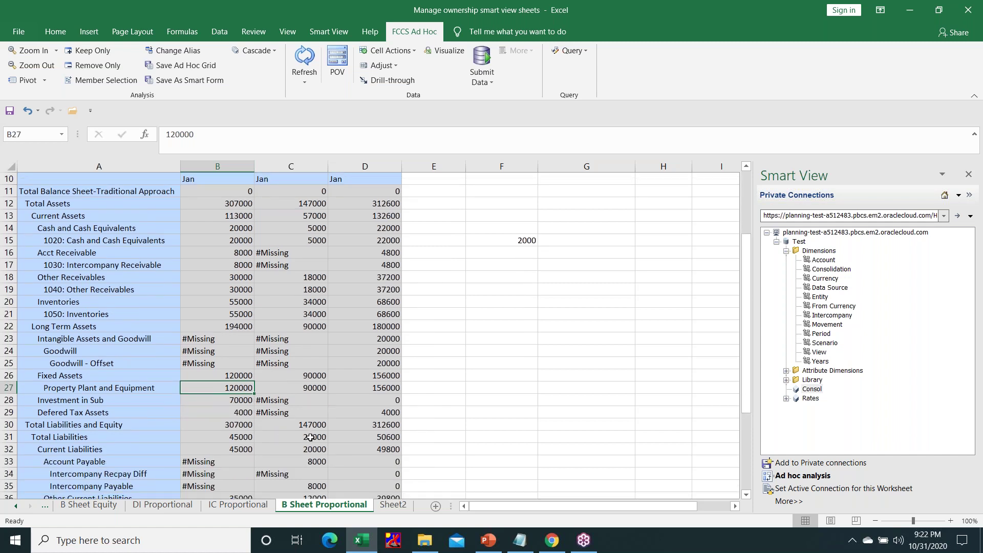
{"action": "scroll", "coordinate": [310, 438], "scroll_direction": "down", "scroll_amount": 2}
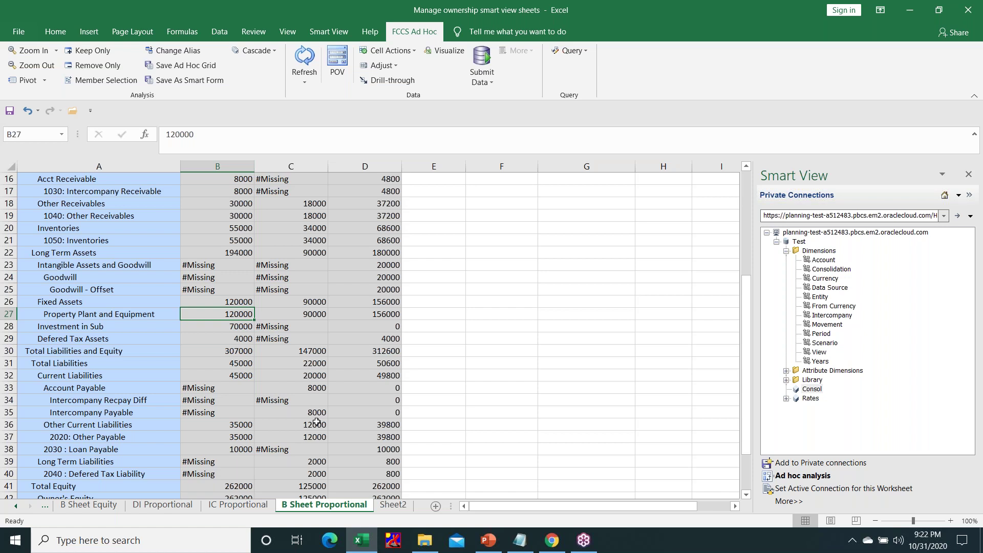
{"action": "scroll", "coordinate": [316, 422], "scroll_direction": "down", "scroll_amount": 2}
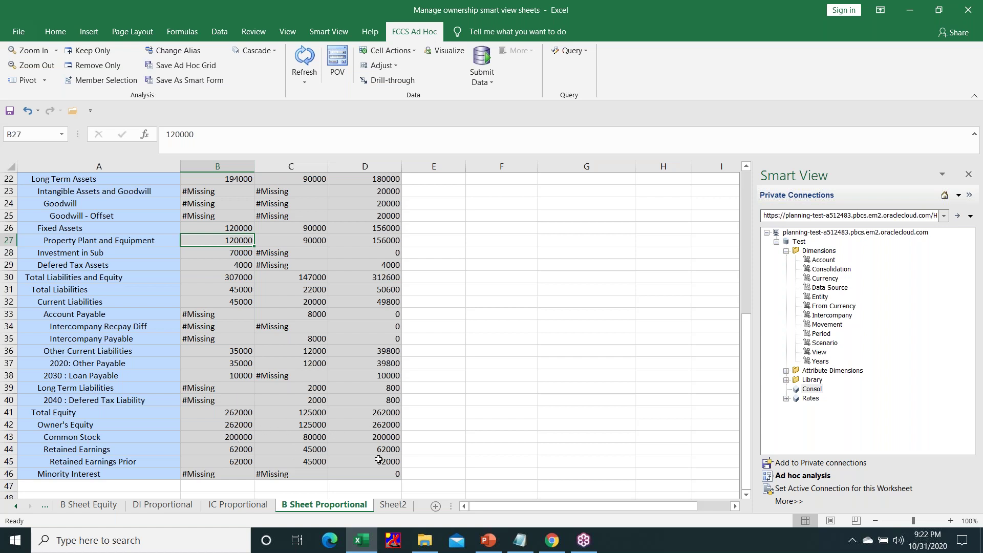
Compare CE-03's Total Balance Sheet, Total Assets, and Total Liabilities and Equity values on the B Sheet Proportional sheet.
{"action": "scroll", "coordinate": [378, 459], "scroll_direction": "up", "scroll_amount": 6}
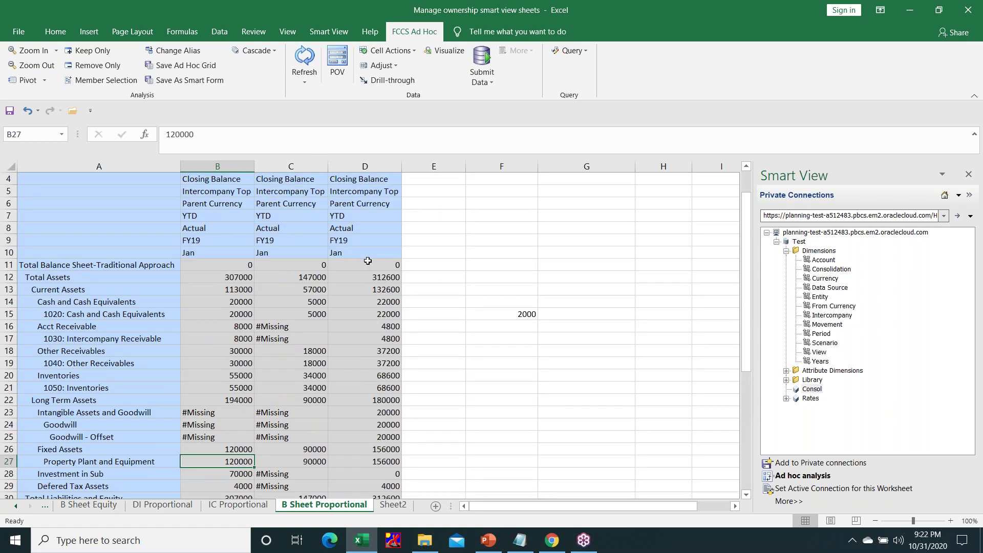
{"action": "left_click", "coordinate": [368, 261]}
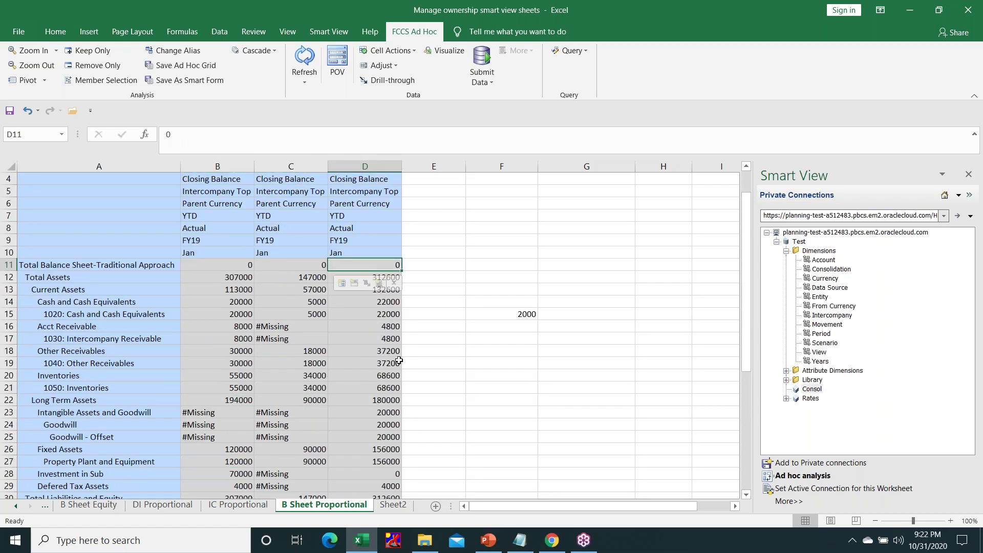
{"action": "left_click", "coordinate": [331, 275]}
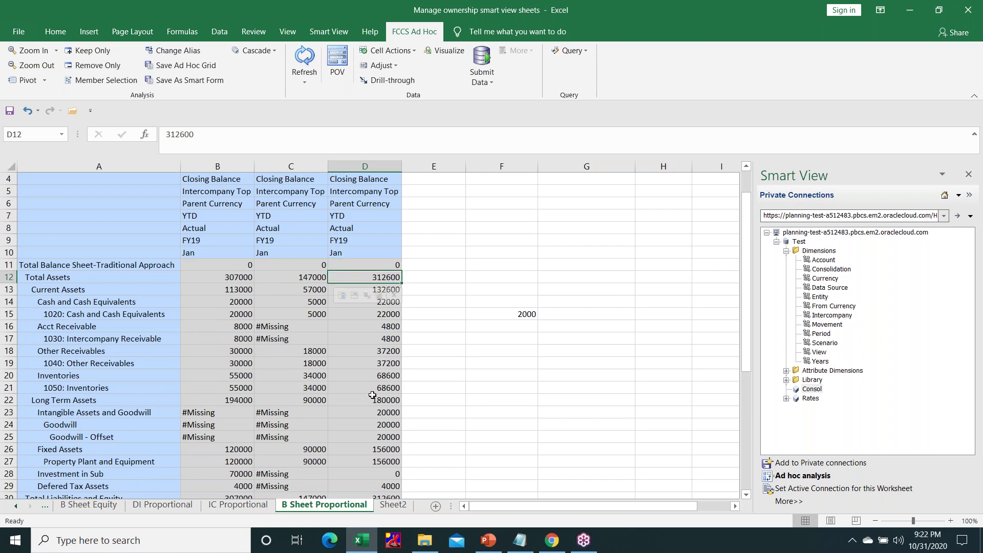
{"action": "scroll", "coordinate": [372, 395], "scroll_direction": "down", "scroll_amount": 2}
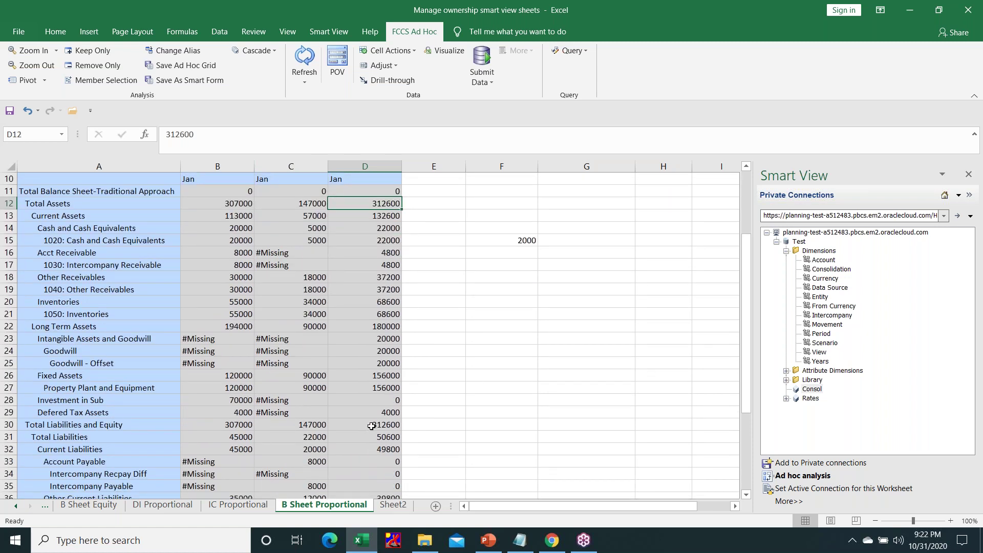
{"action": "left_click", "coordinate": [372, 426]}
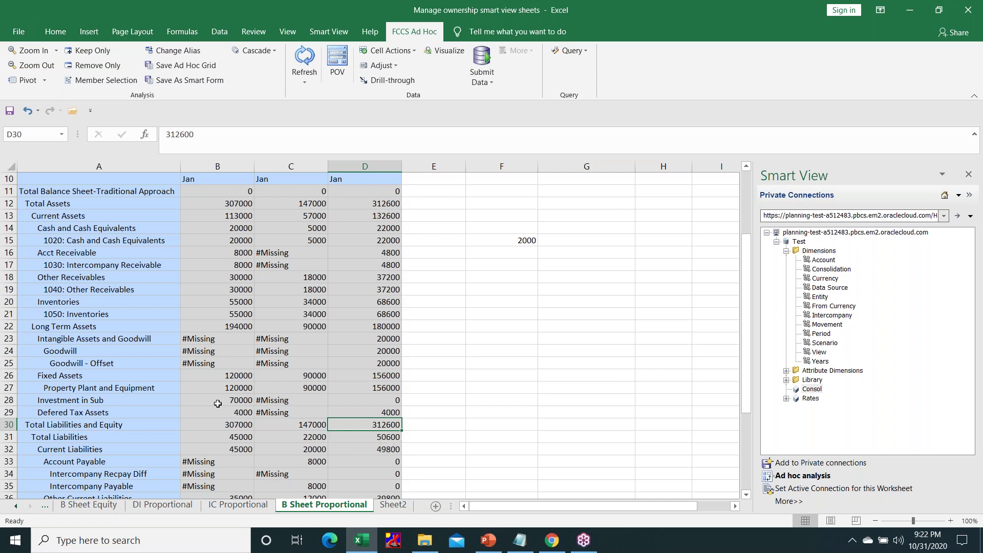
Go back through the IC Proportional and DI Proportional sheets to the entity headers of the B Sheet Equity sheet.
{"action": "scroll", "coordinate": [218, 403], "scroll_direction": "up", "scroll_amount": 3}
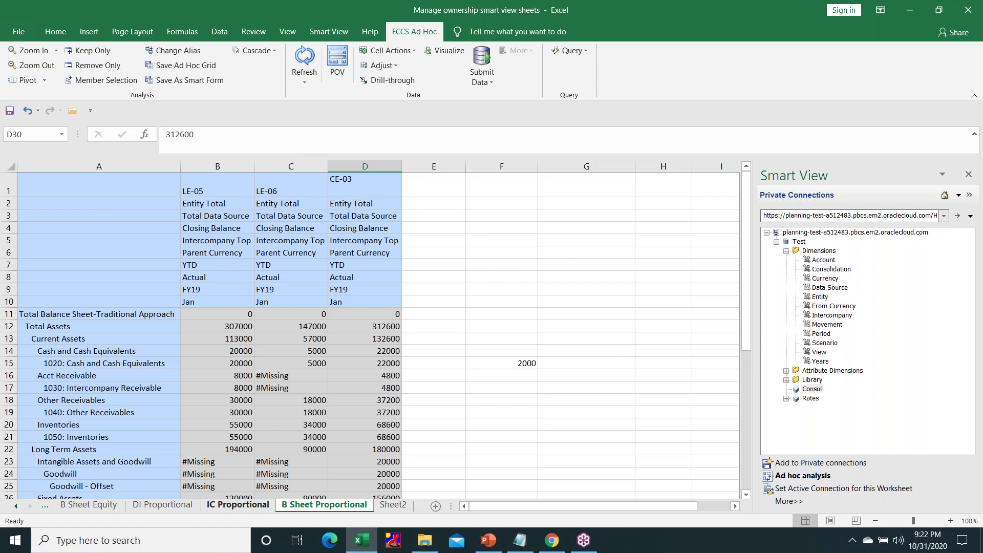
{"action": "key", "text": "ctrl+Page_Up"}
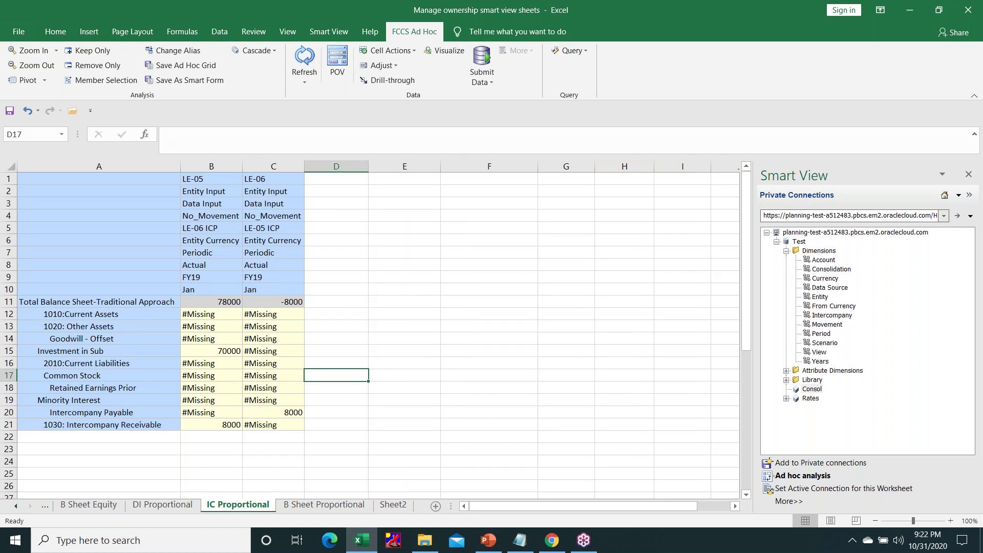
{"action": "key", "text": "ctrl+Page_Up"}
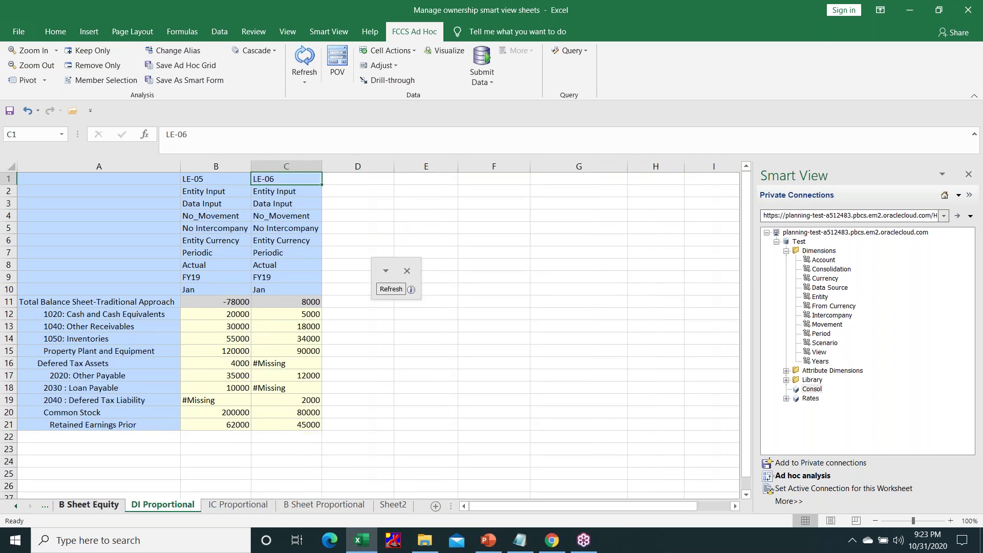
{"action": "key", "text": "ctrl+Page_Up"}
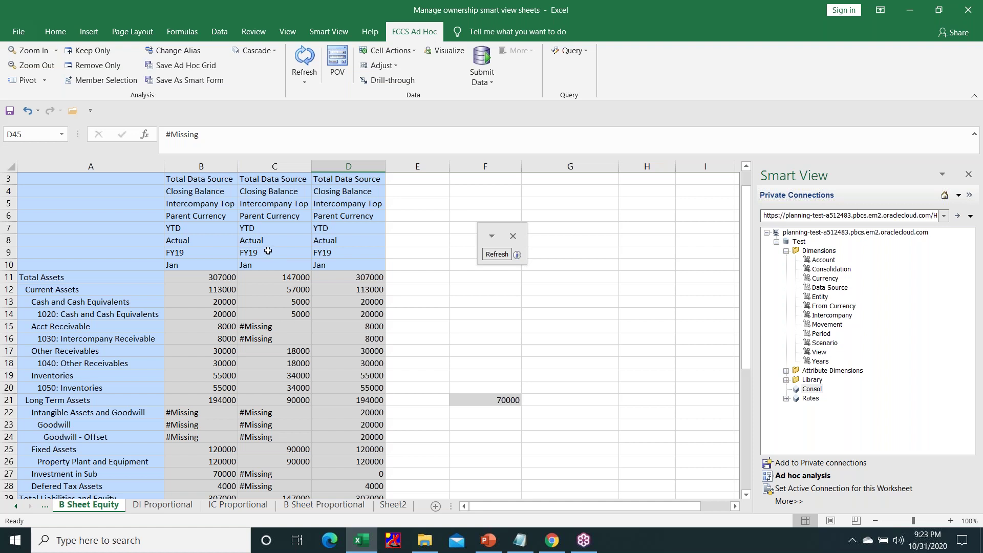
{"action": "scroll", "coordinate": [268, 251], "scroll_direction": "up", "scroll_amount": 1}
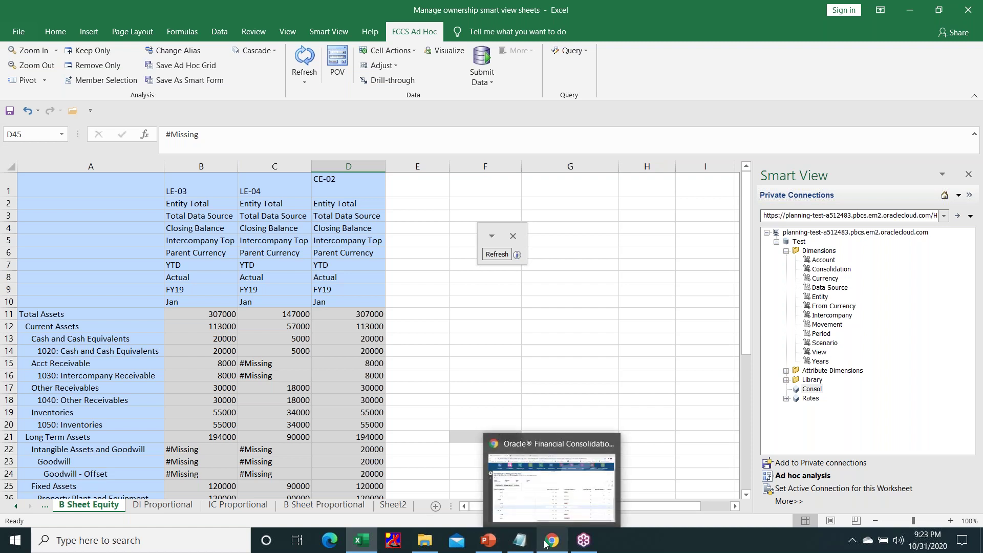
Switch to the FCCS MANAGE OWNERSHIP presentation in PowerPoint and view the closing slide, then the LE-01 and LE-02 trial balance slide.
{"action": "left_click", "coordinate": [490, 543]}
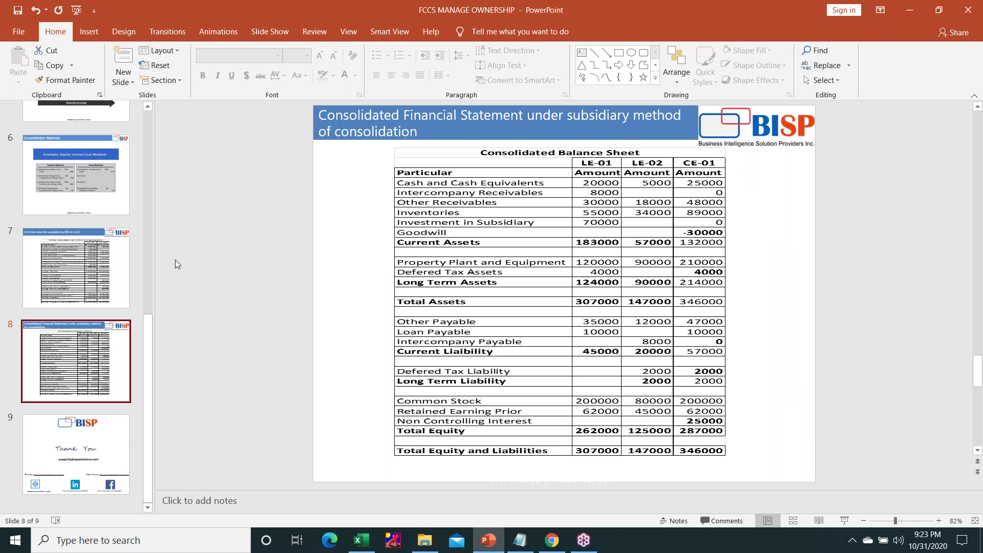
{"action": "left_click", "coordinate": [117, 435]}
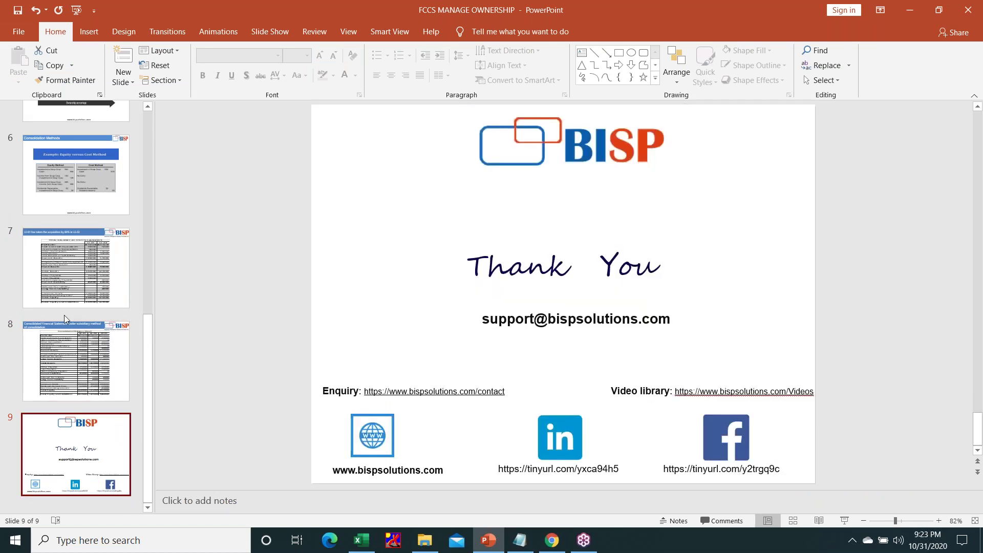
{"action": "left_click", "coordinate": [87, 267]}
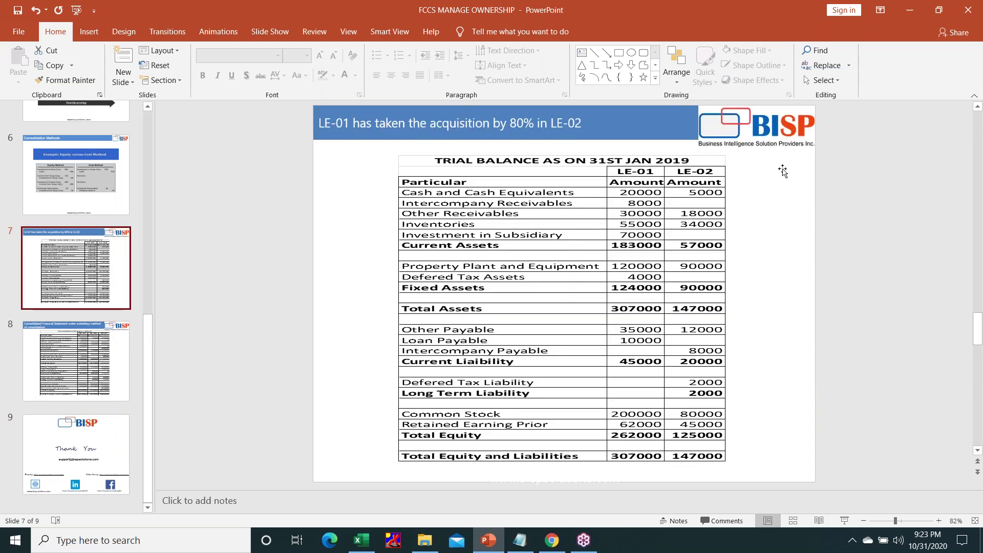
{"action": "left_click", "coordinate": [973, 46]}
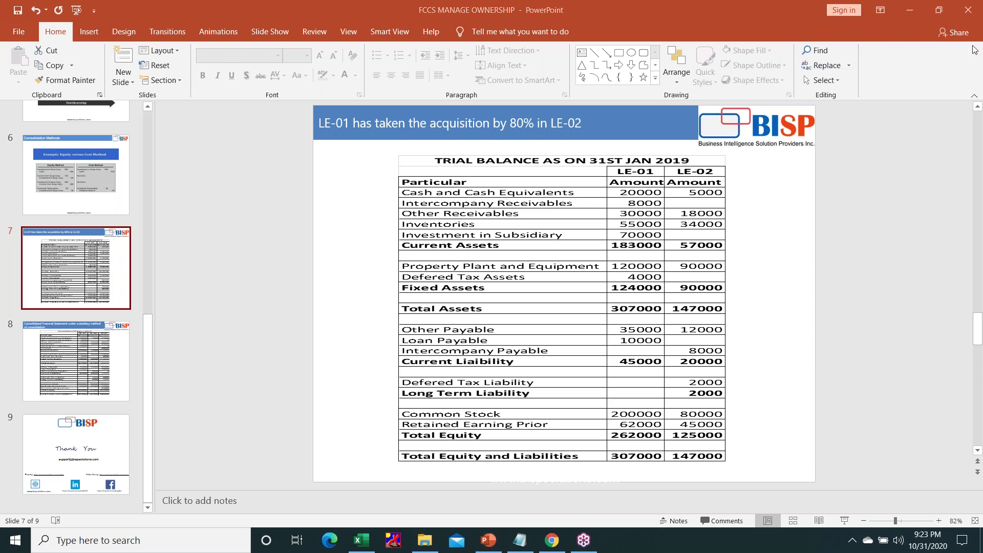
Return to the Excel workbook and review the B Sheet Equity rows for LE-03, LE-04 and CE-02 down to Minority Interest.
{"action": "left_click", "coordinate": [373, 542]}
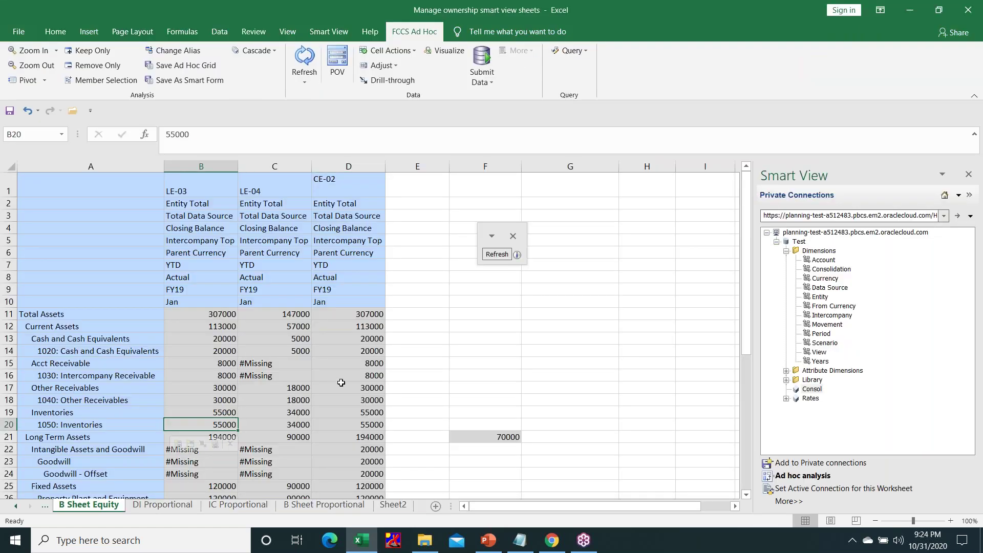
{"action": "scroll", "coordinate": [341, 383], "scroll_direction": "down", "scroll_amount": 2}
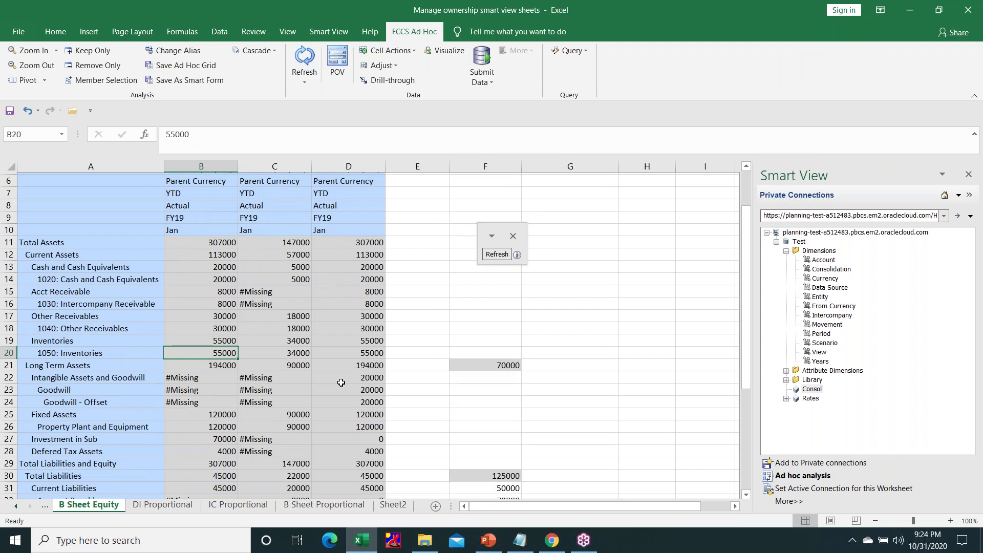
{"action": "scroll", "coordinate": [341, 382], "scroll_direction": "down", "scroll_amount": 1}
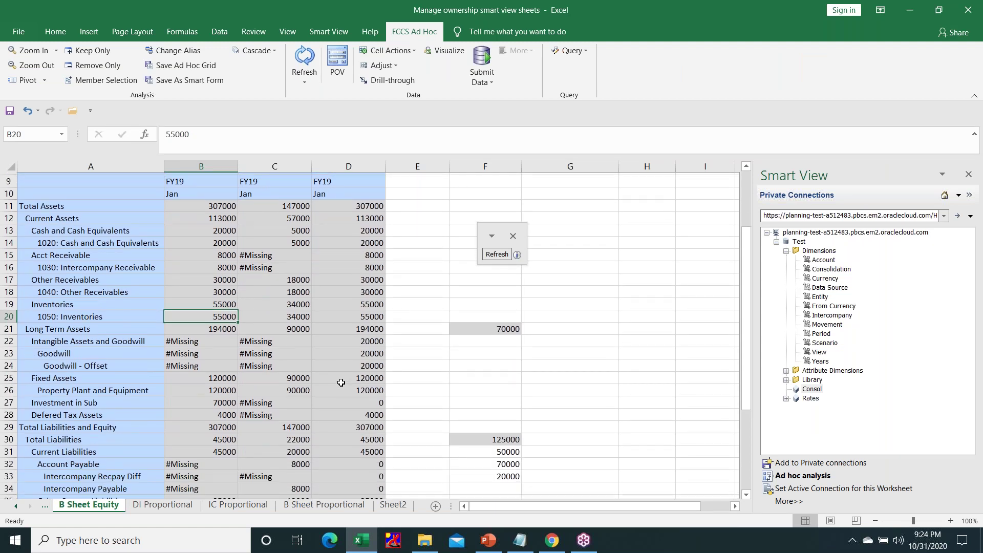
{"action": "scroll", "coordinate": [341, 382], "scroll_direction": "down", "scroll_amount": 2}
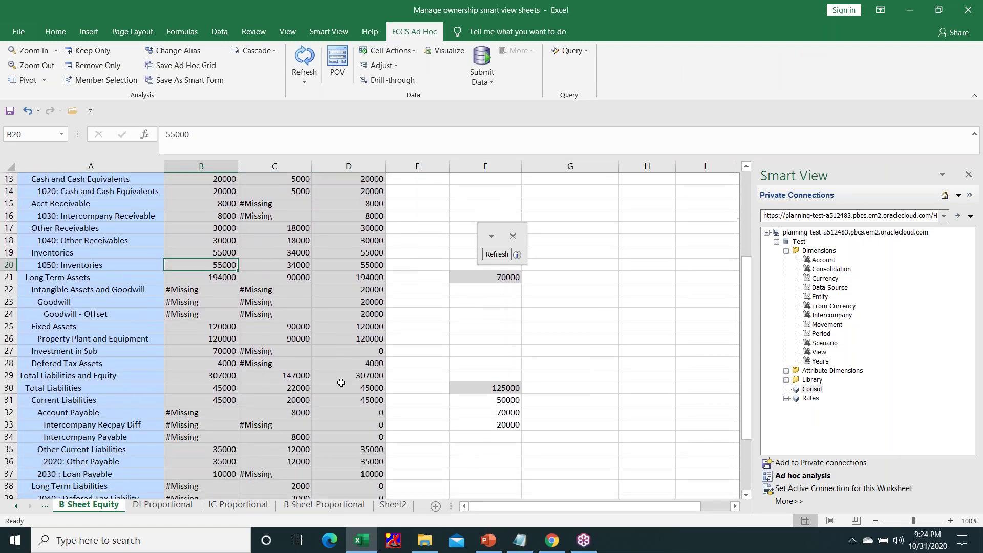
{"action": "scroll", "coordinate": [341, 382], "scroll_direction": "down", "scroll_amount": 2}
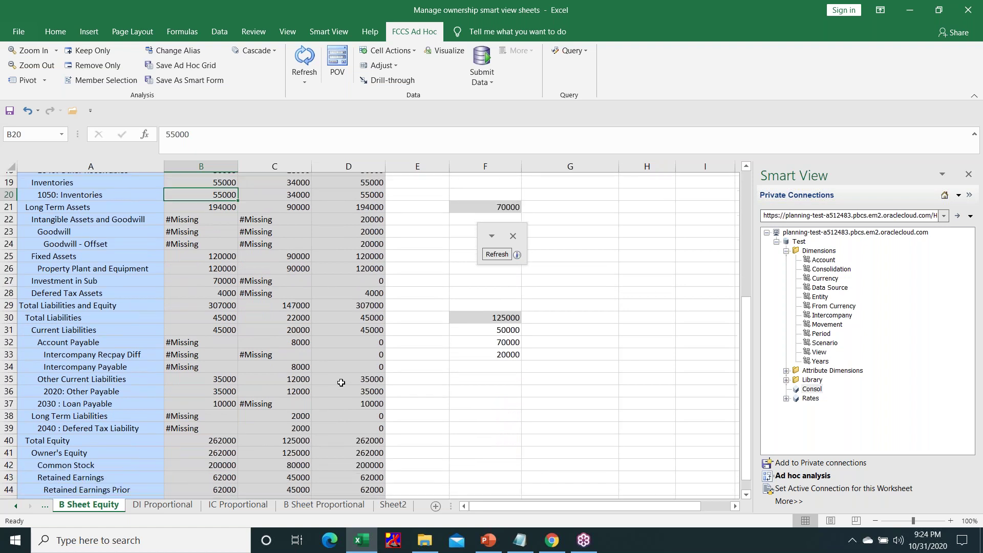
{"action": "scroll", "coordinate": [342, 382], "scroll_direction": "down", "scroll_amount": 1}
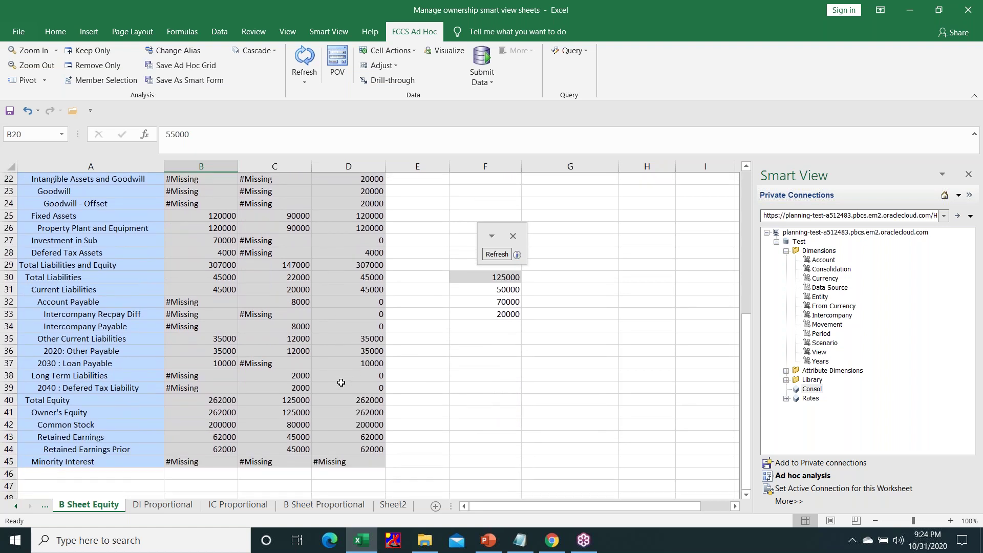